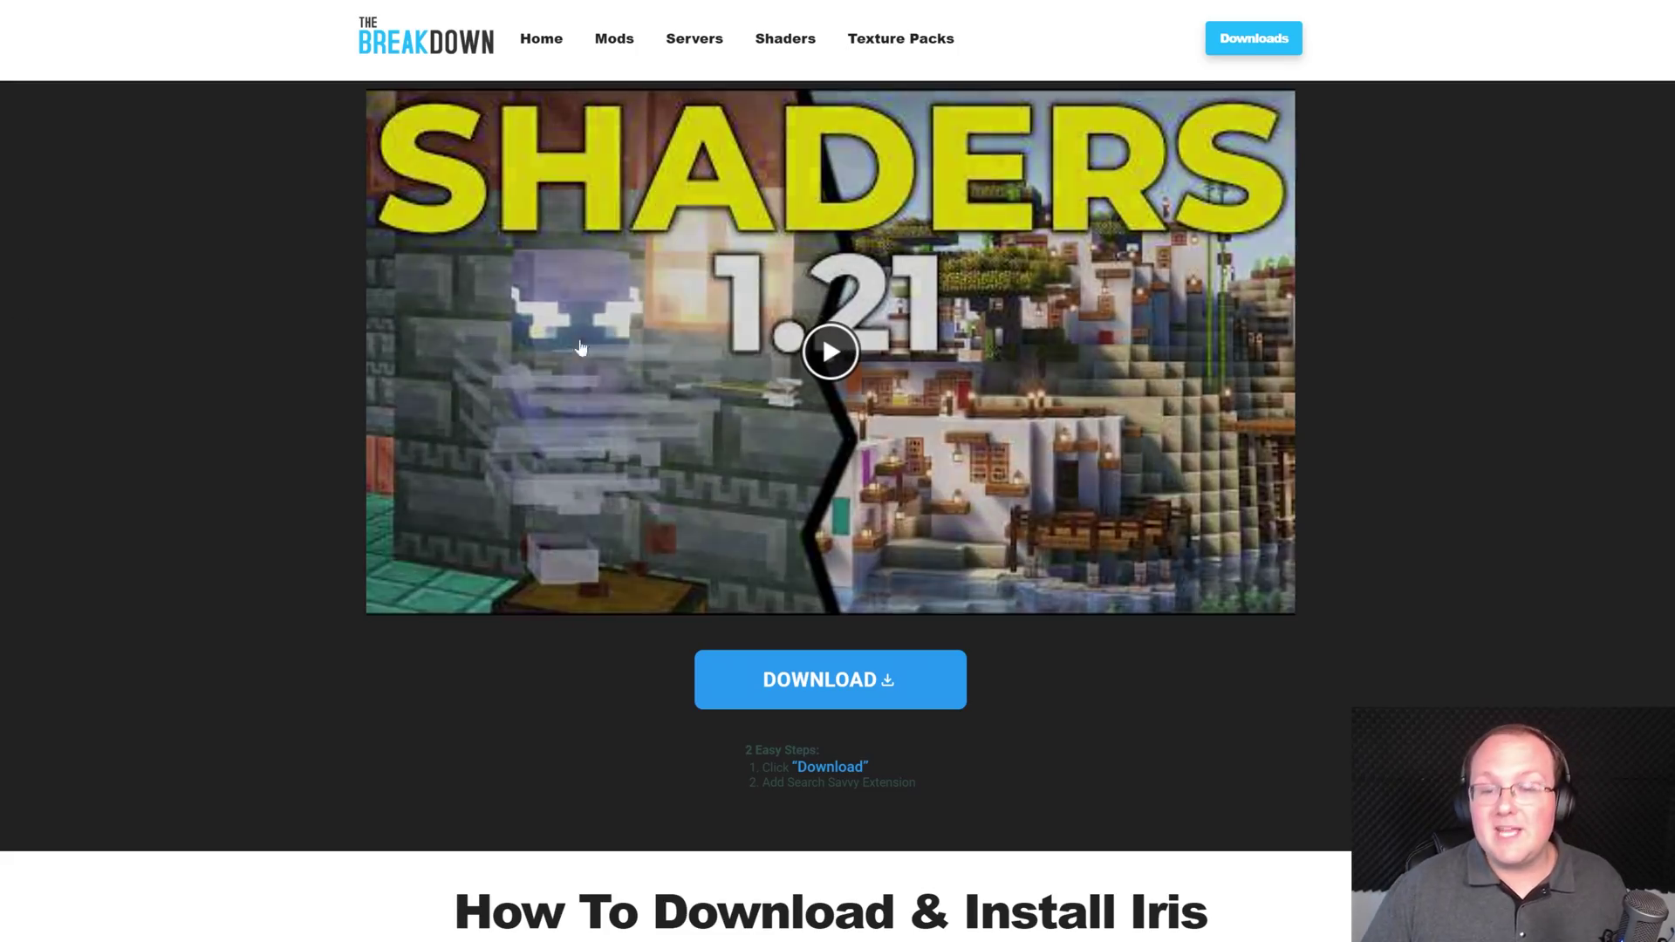
Skim the Iris Shaders installation article and follow its link to the Iris Shaders download page
scroll(1413, 313, down, 7)
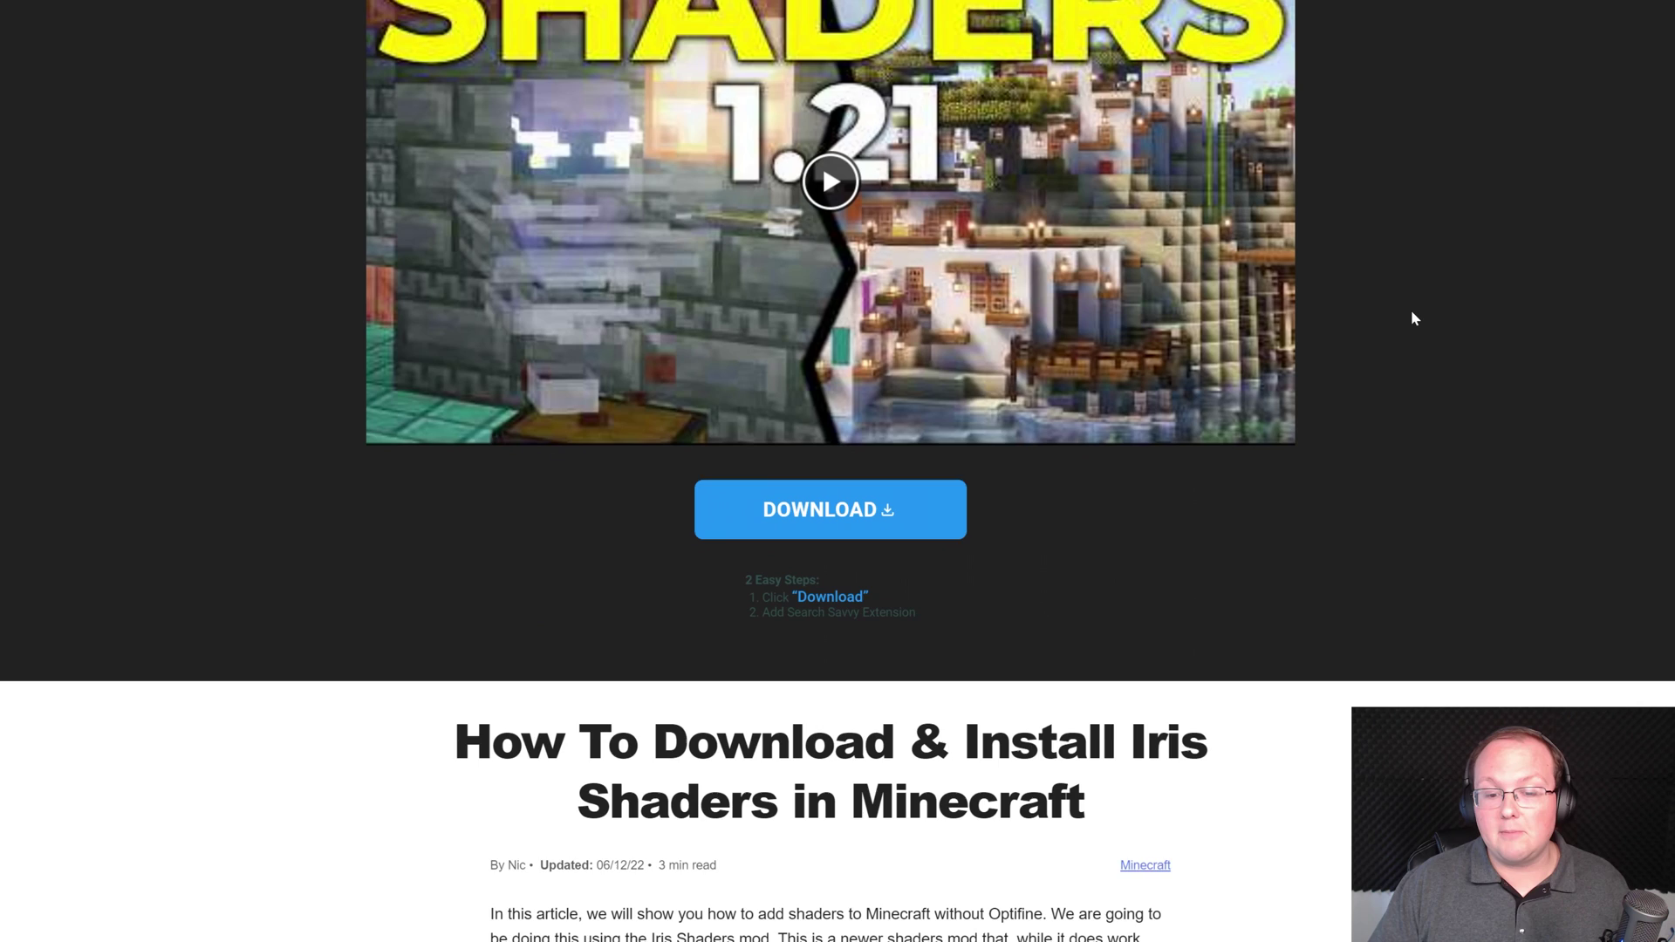
scroll(1412, 314, down, 8)
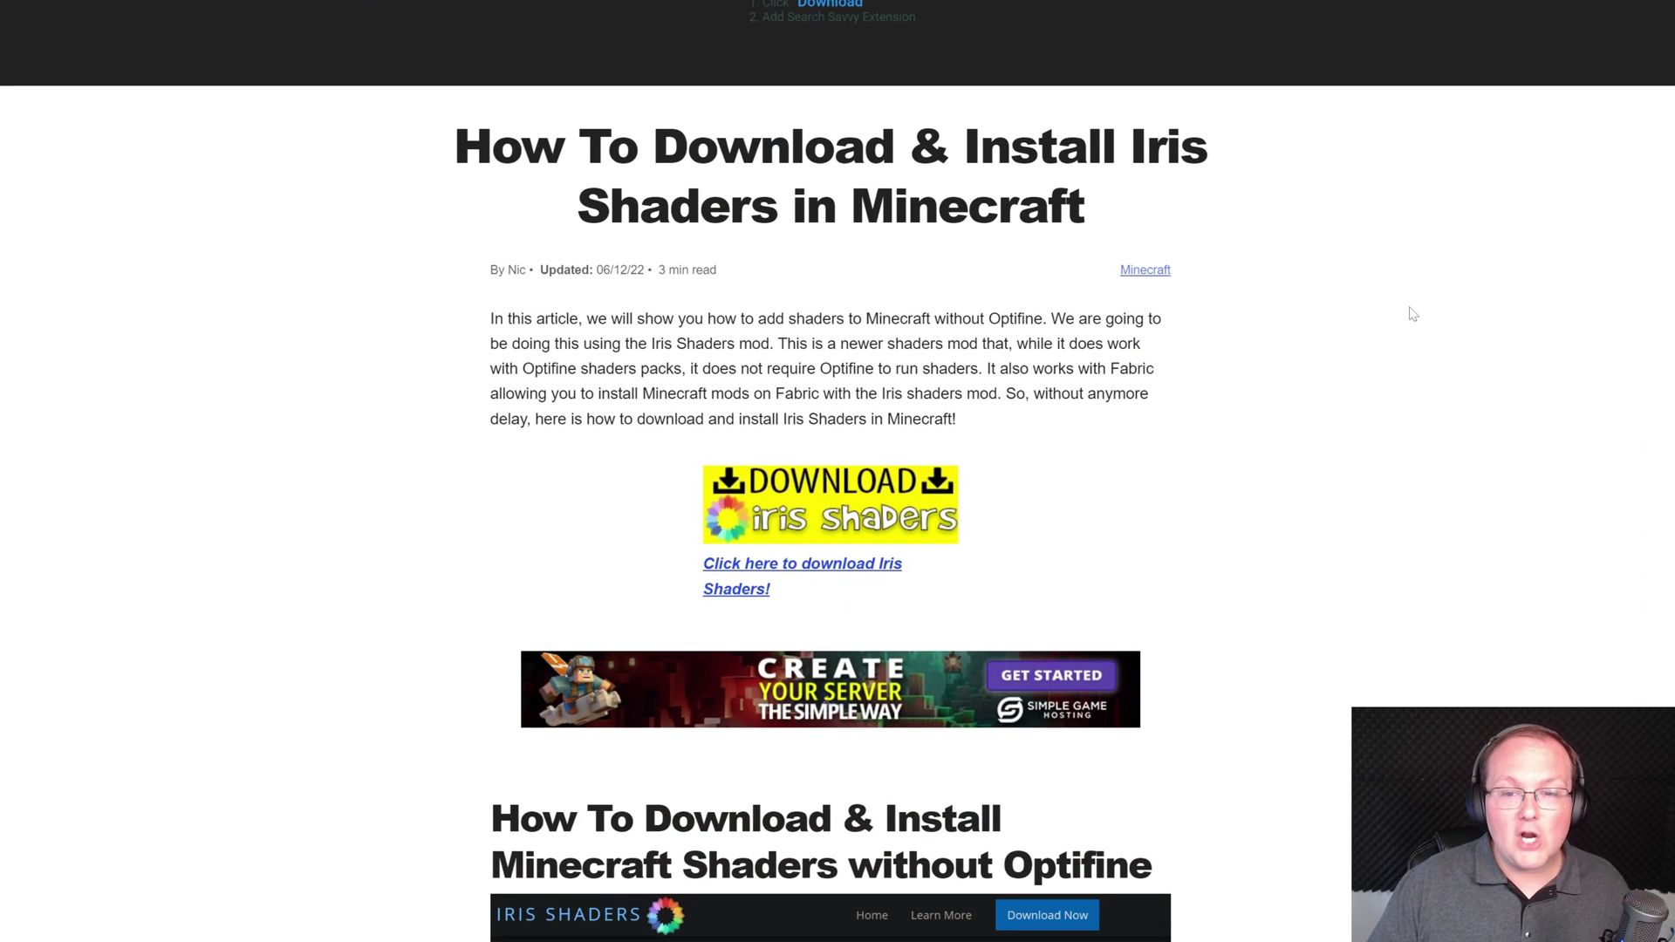
scroll(1412, 316, down, 3)
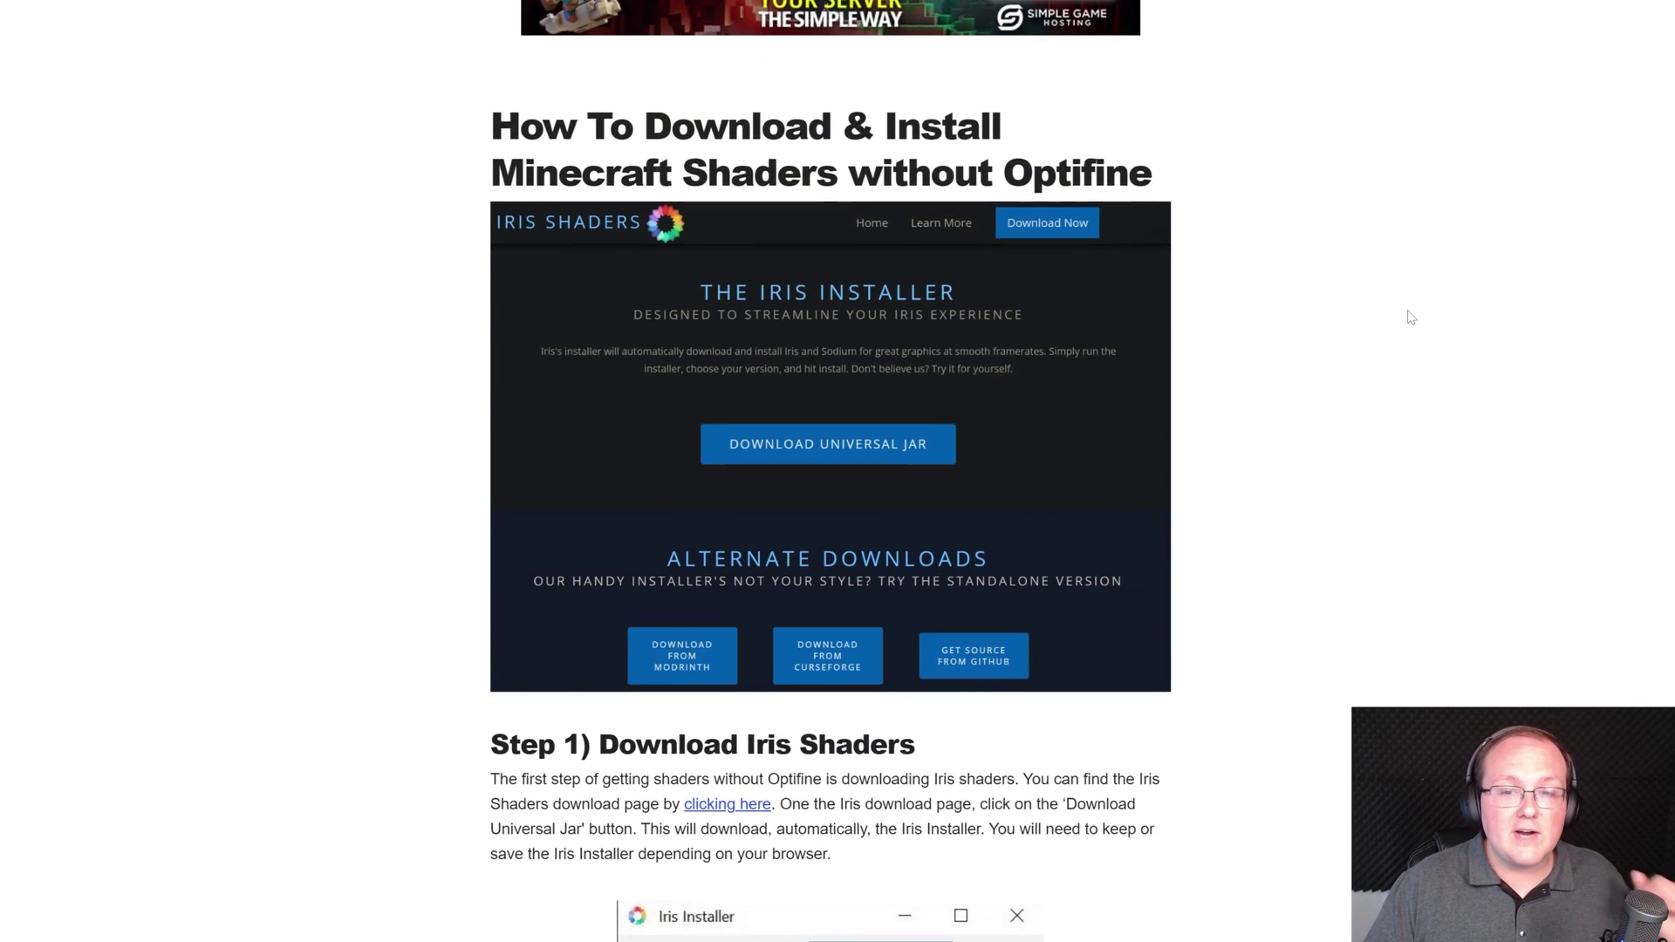
scroll(1410, 323, up, 8)
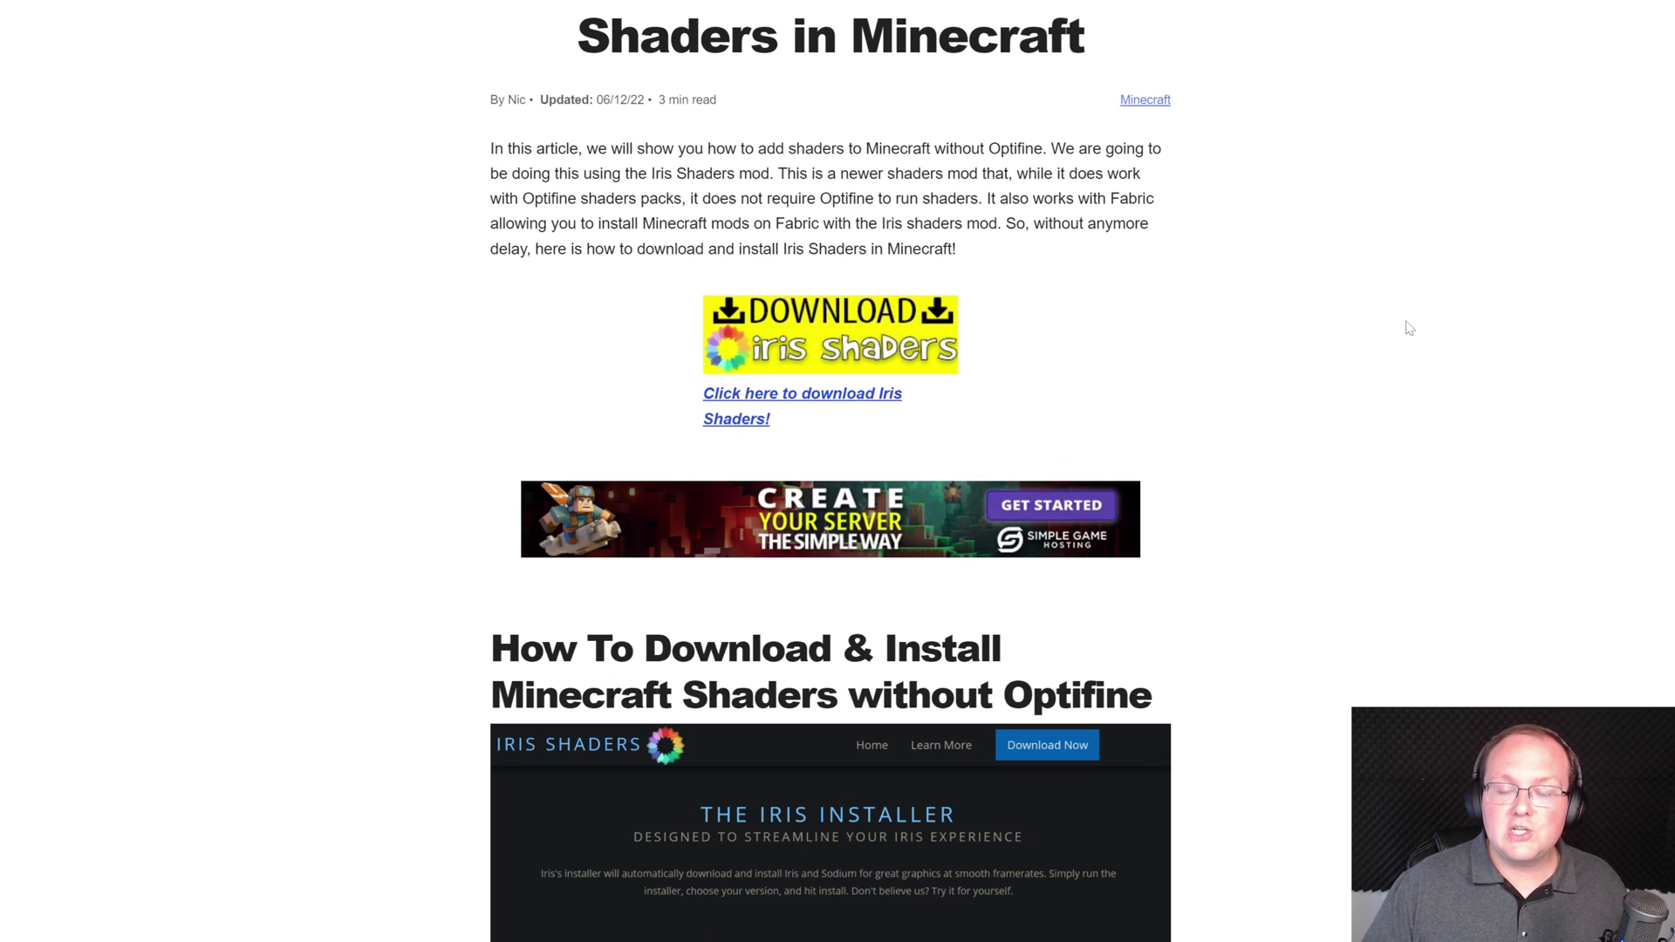
scroll(1409, 328, up, 1)
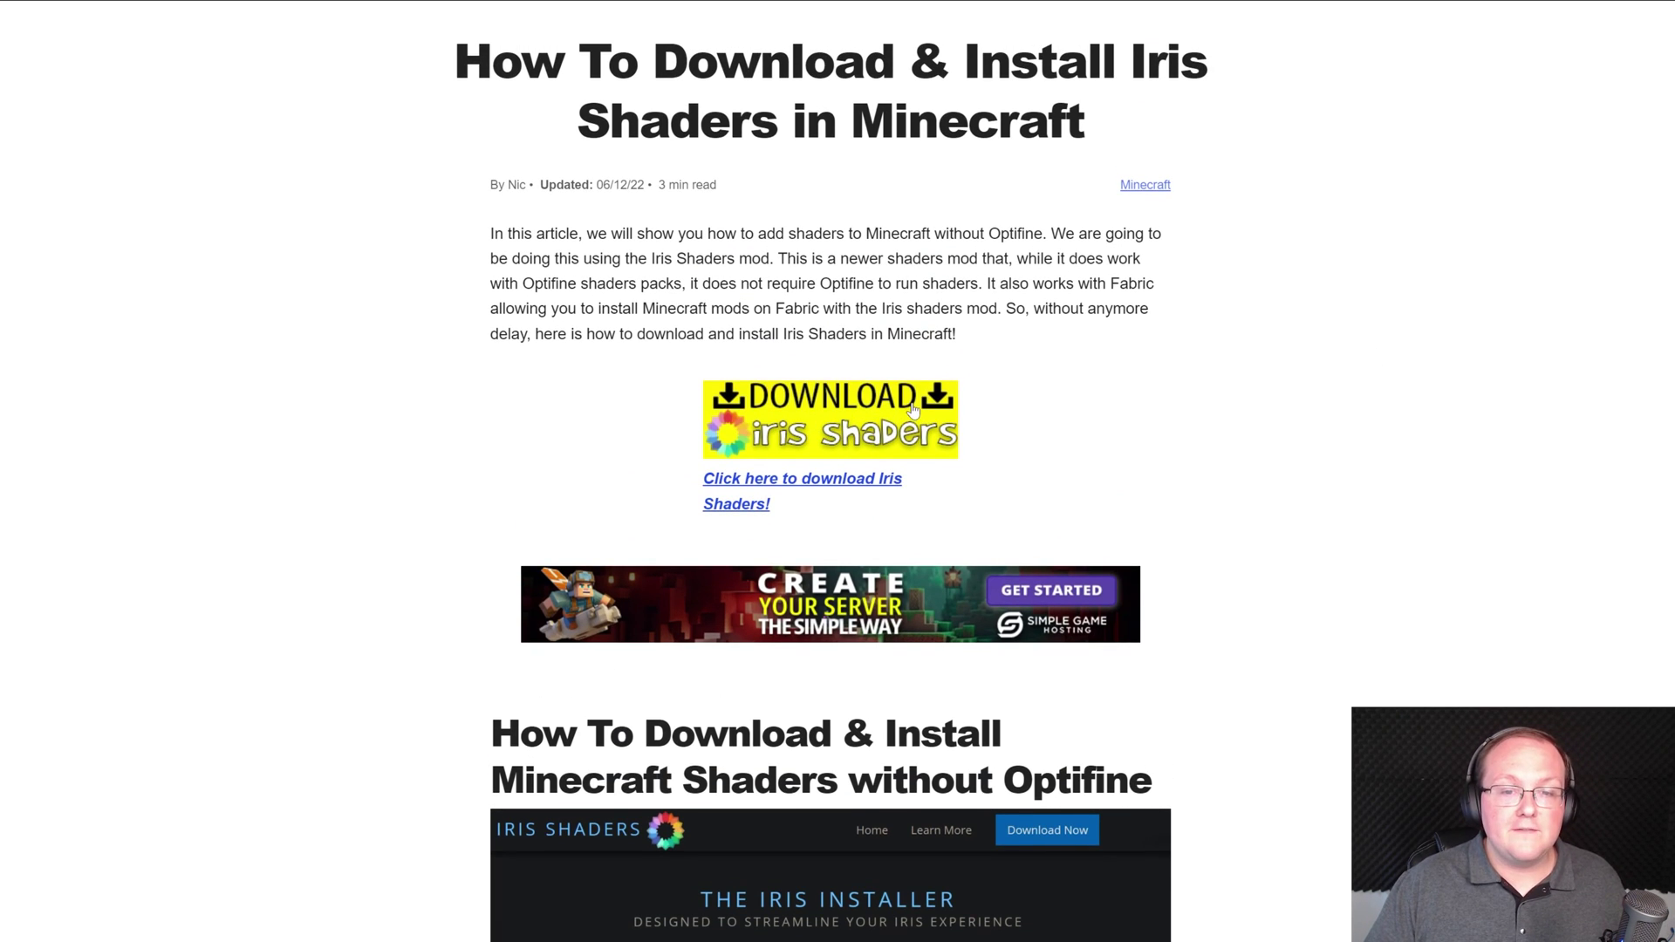
scroll(913, 406, down, 12)
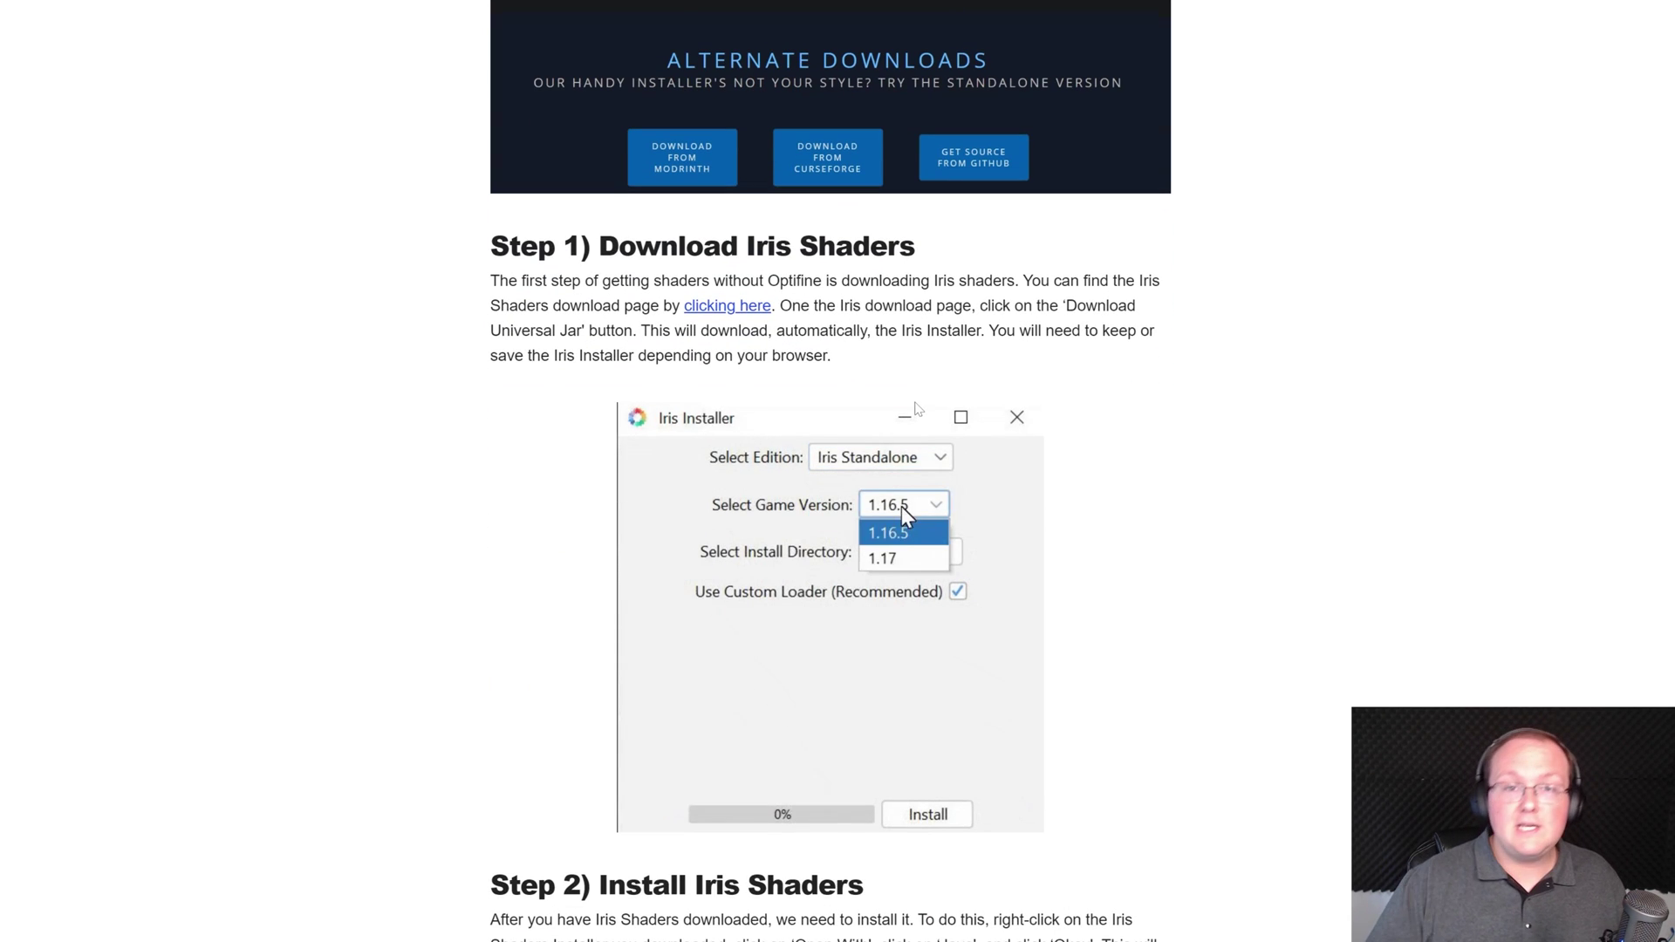
scroll(916, 409, up, 12)
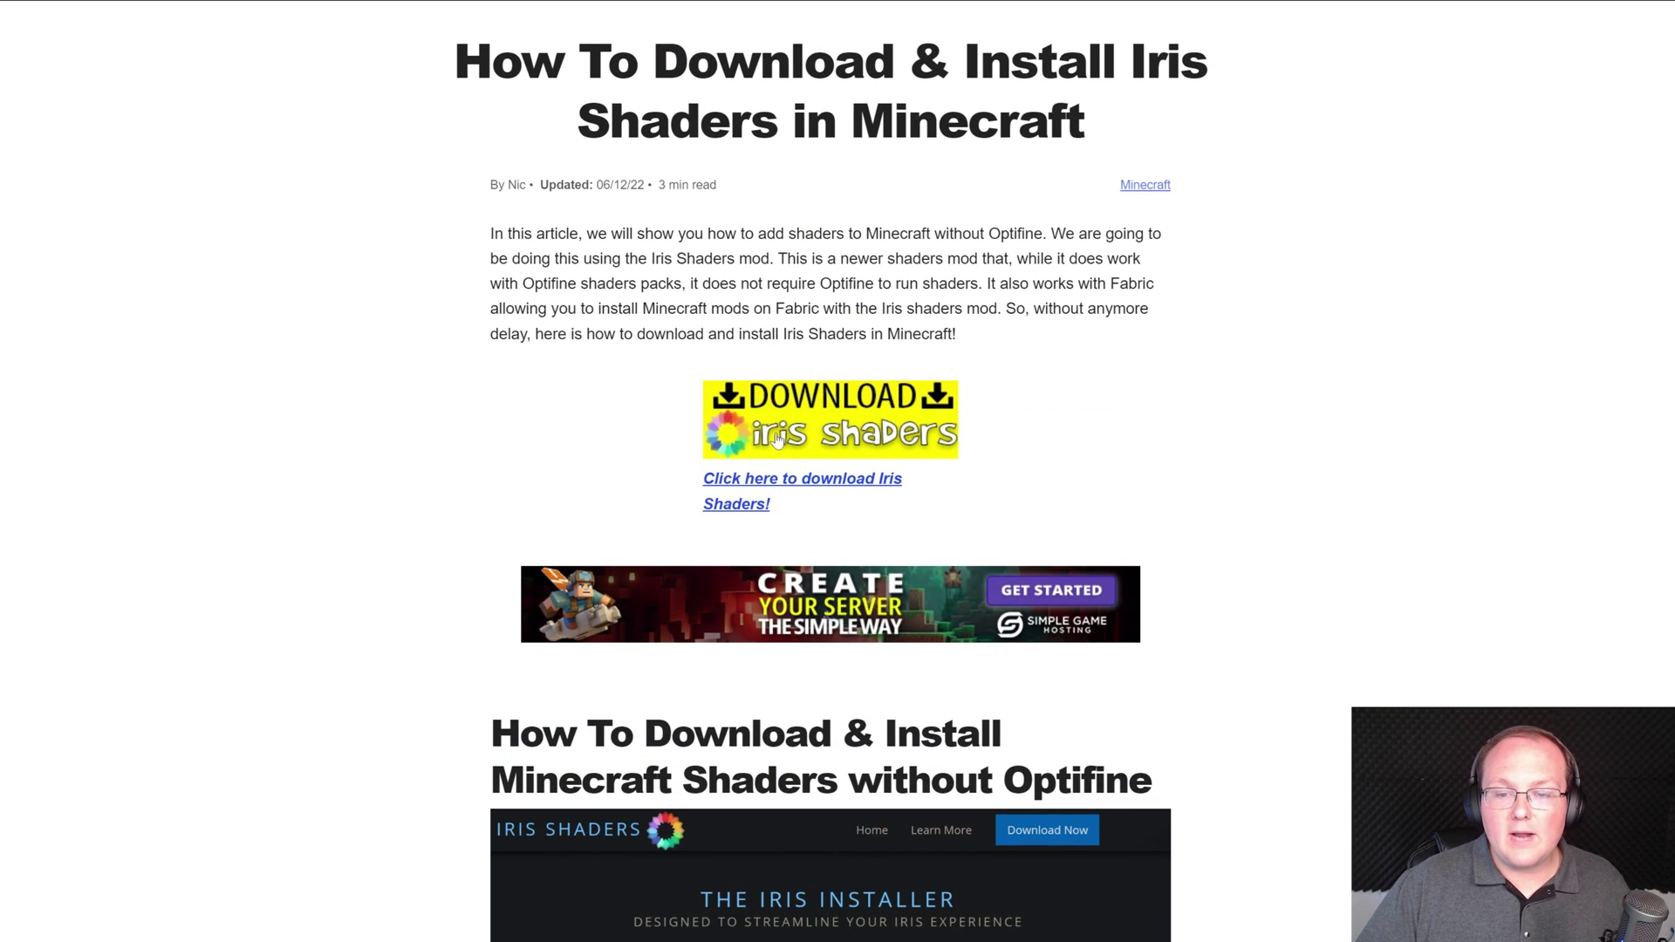
click(777, 438)
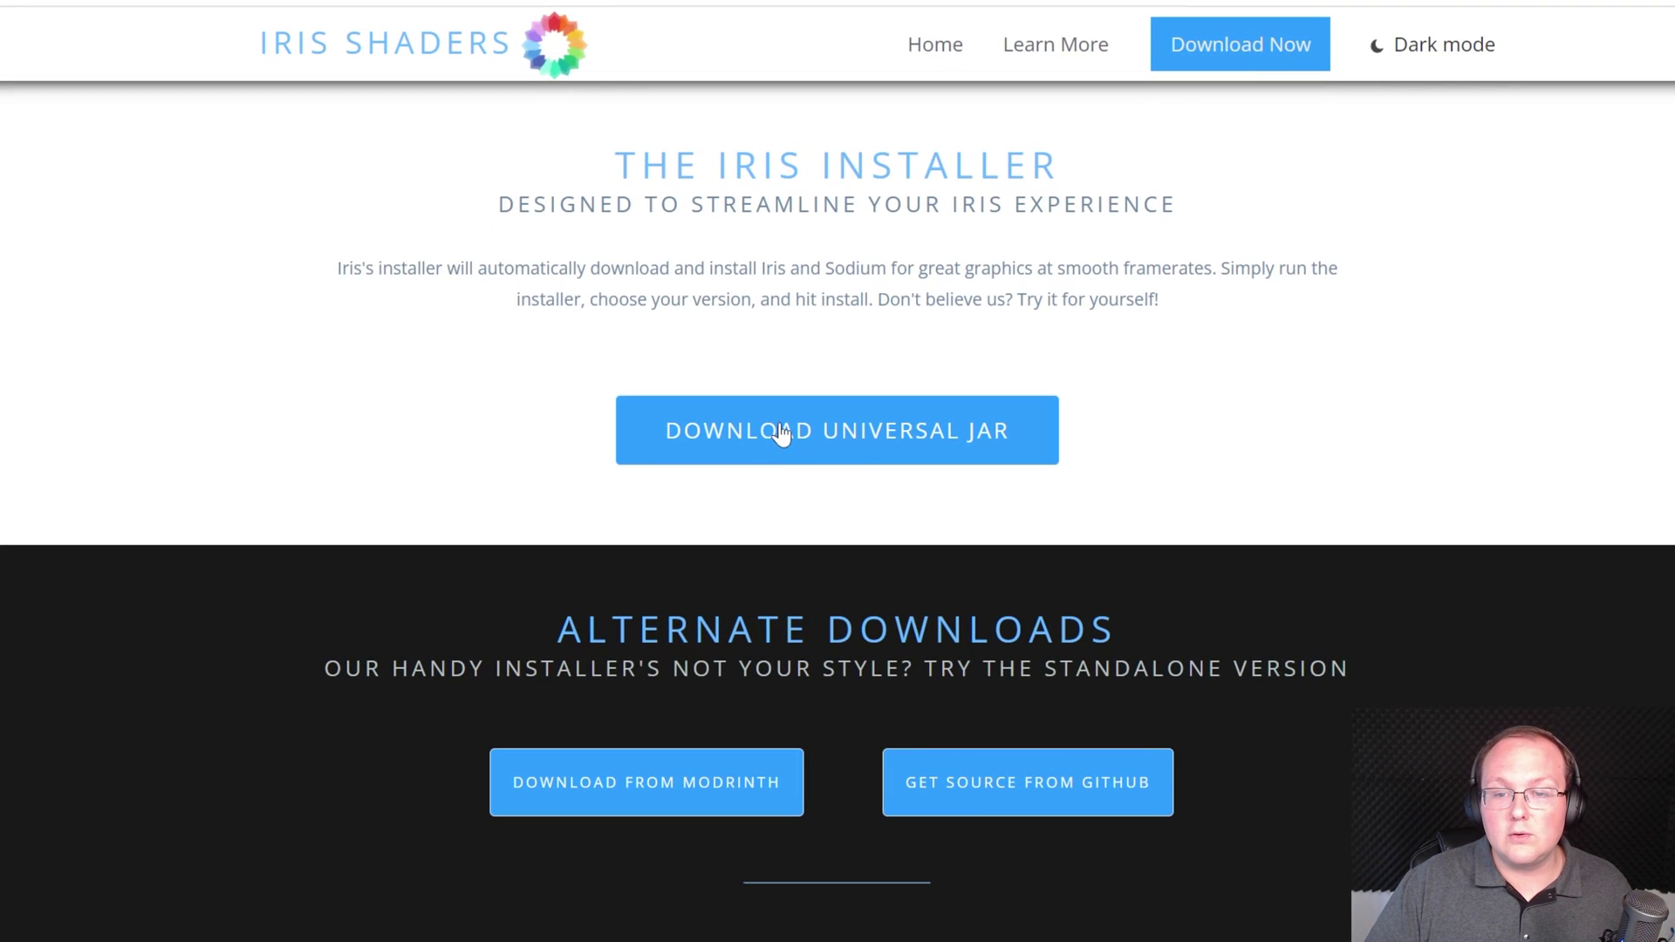
Download the Iris installer as a universal jar and save Iris-Installer-3.2.1.jar in the Downloads folder
click(779, 432)
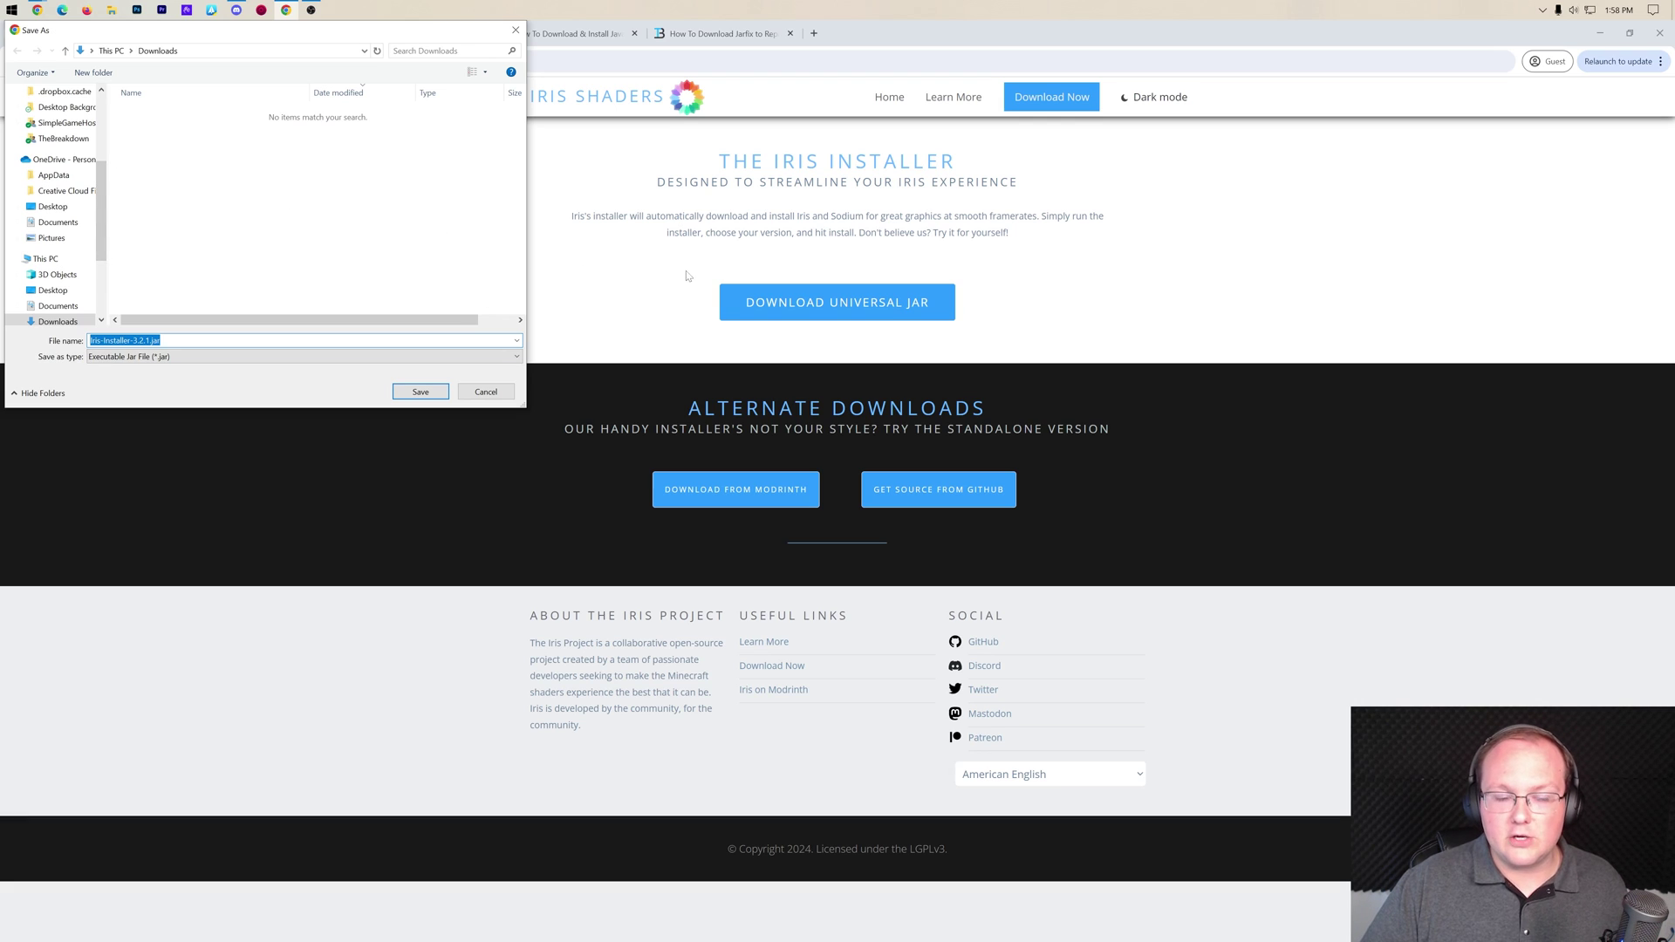
click(404, 394)
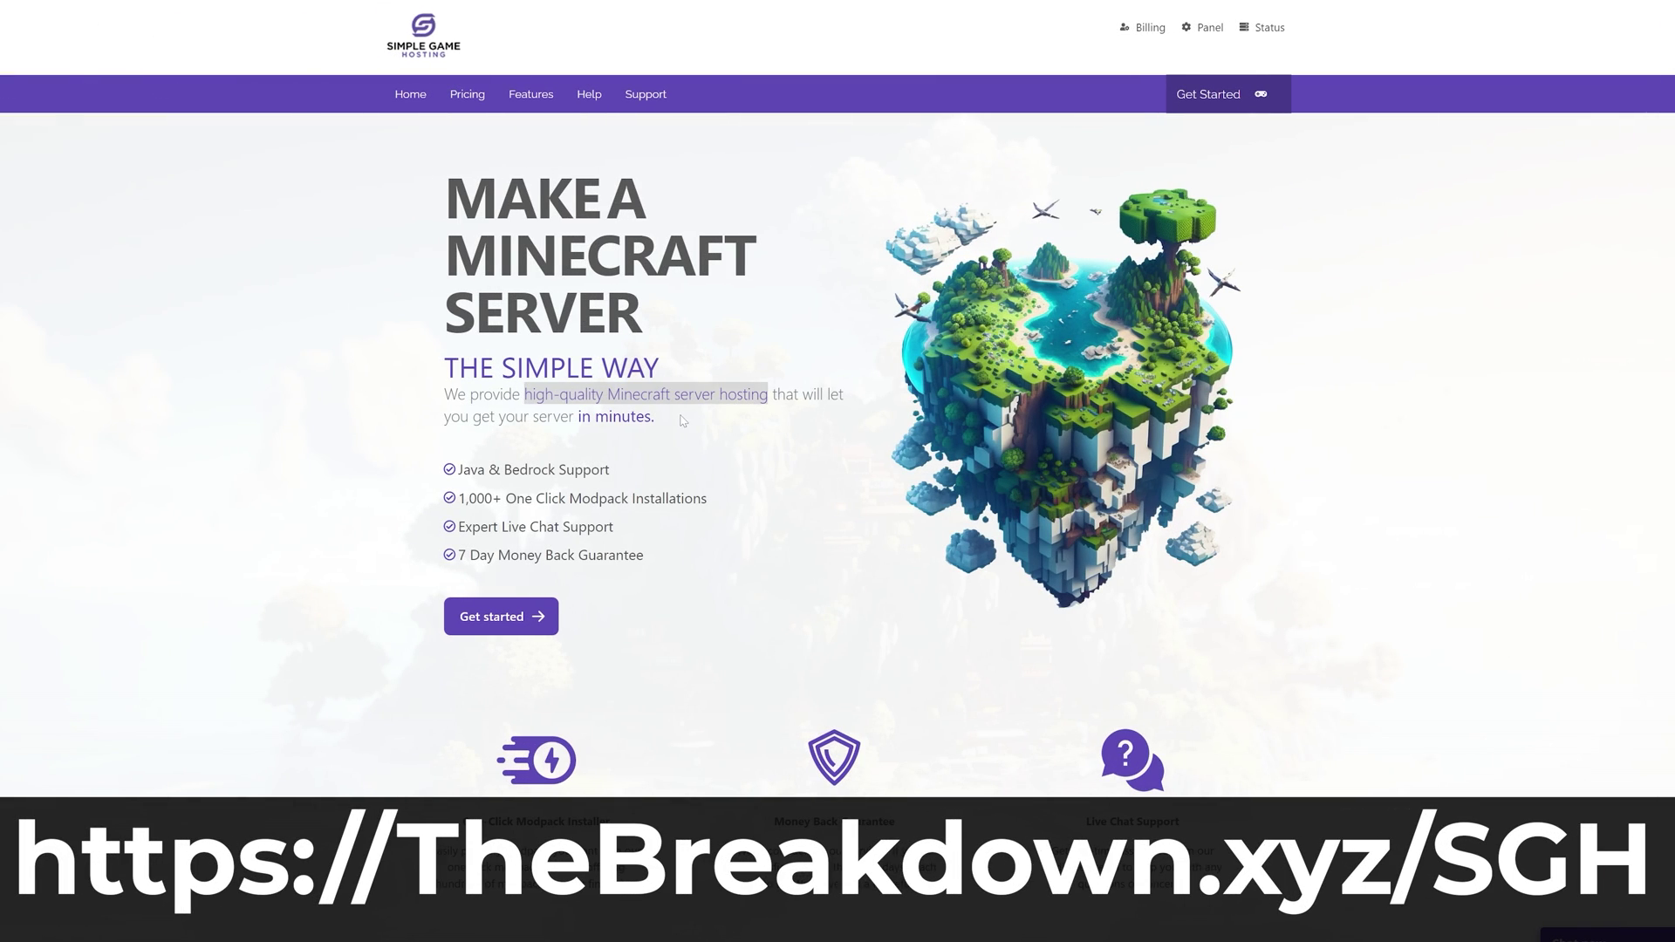
Look over the server hosting's feature list and search the CurseForge modpacks for Pixelmon
scroll(683, 422, down, 4)
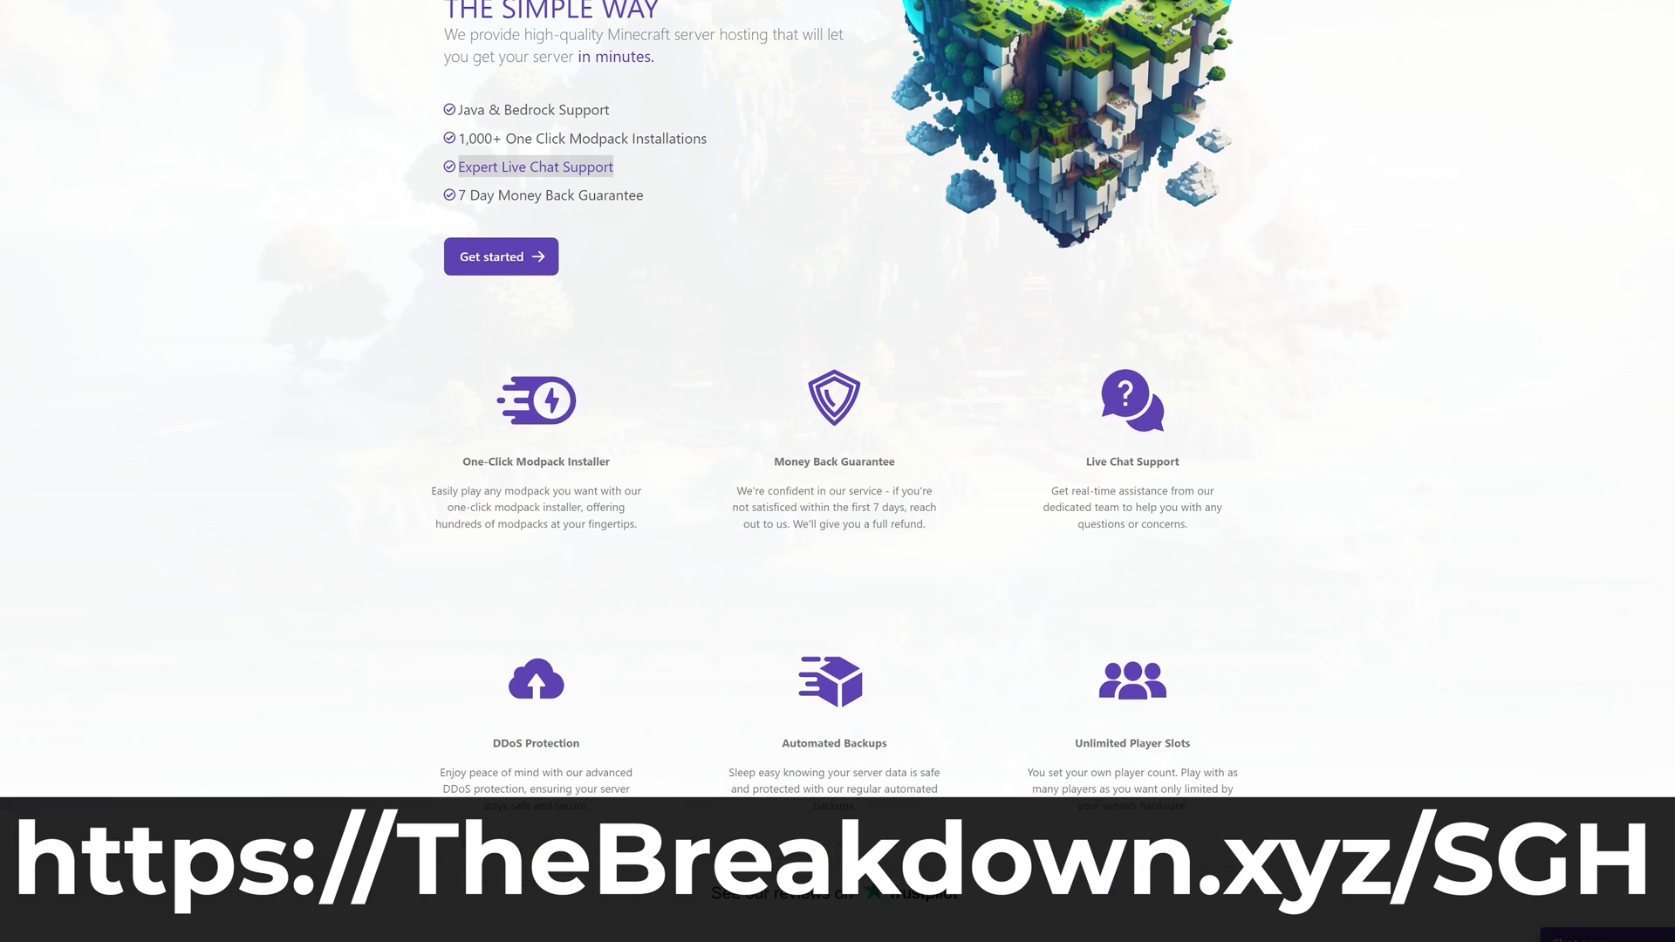
drag(463, 469, 599, 464)
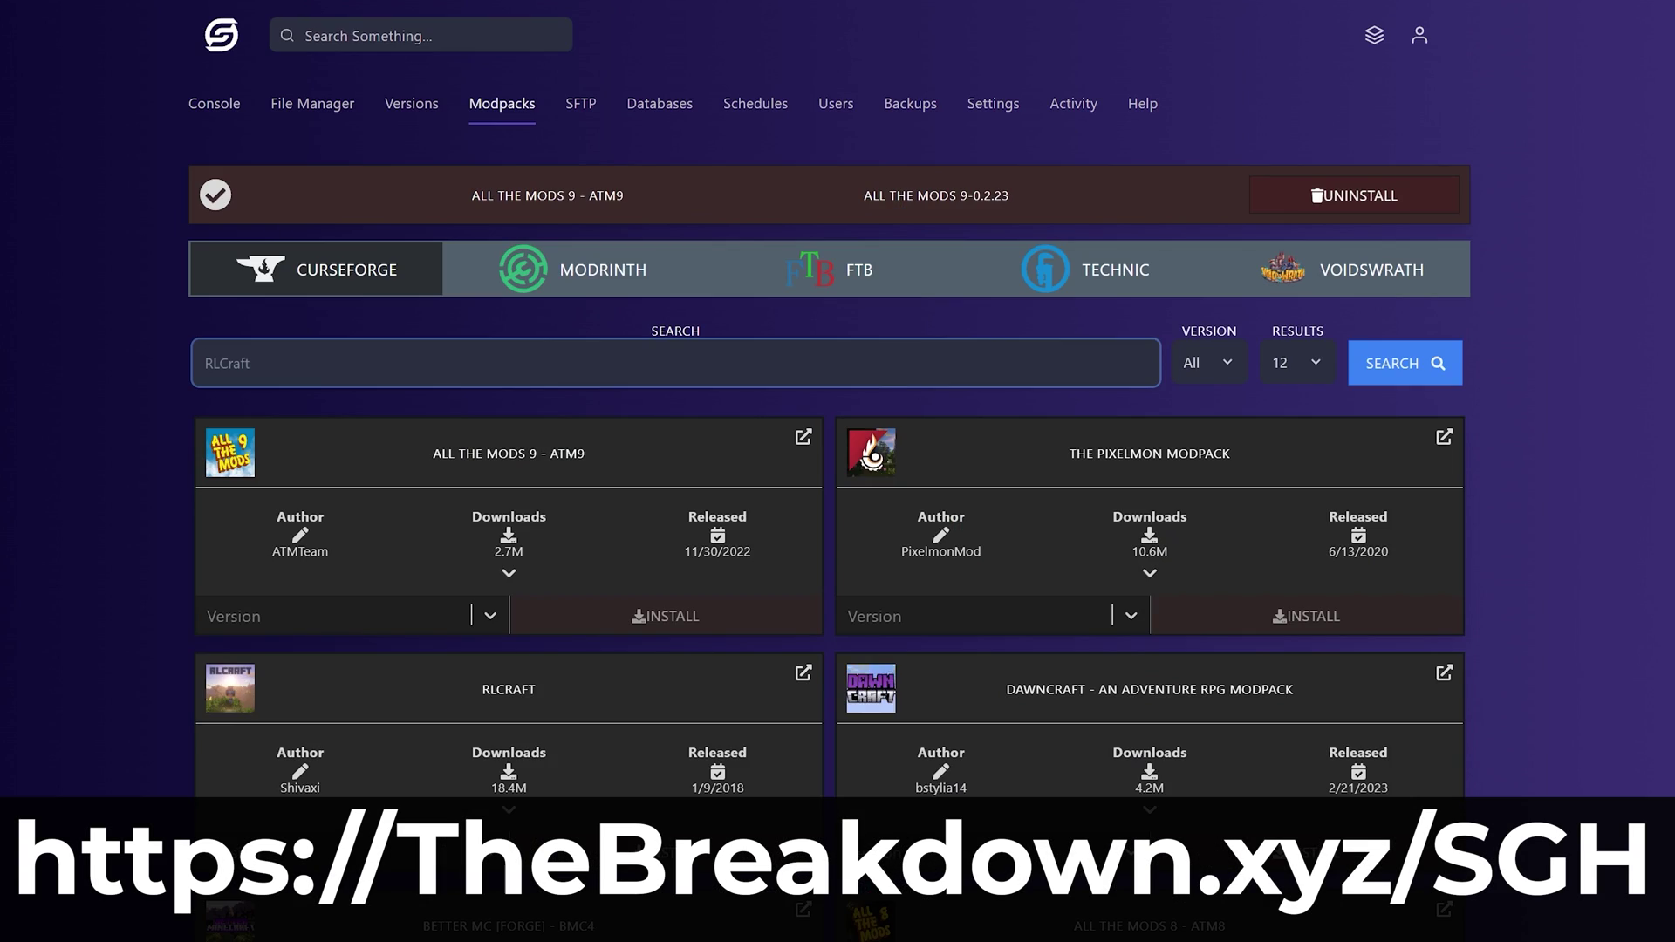
text(Pixelmon)
key(Return)
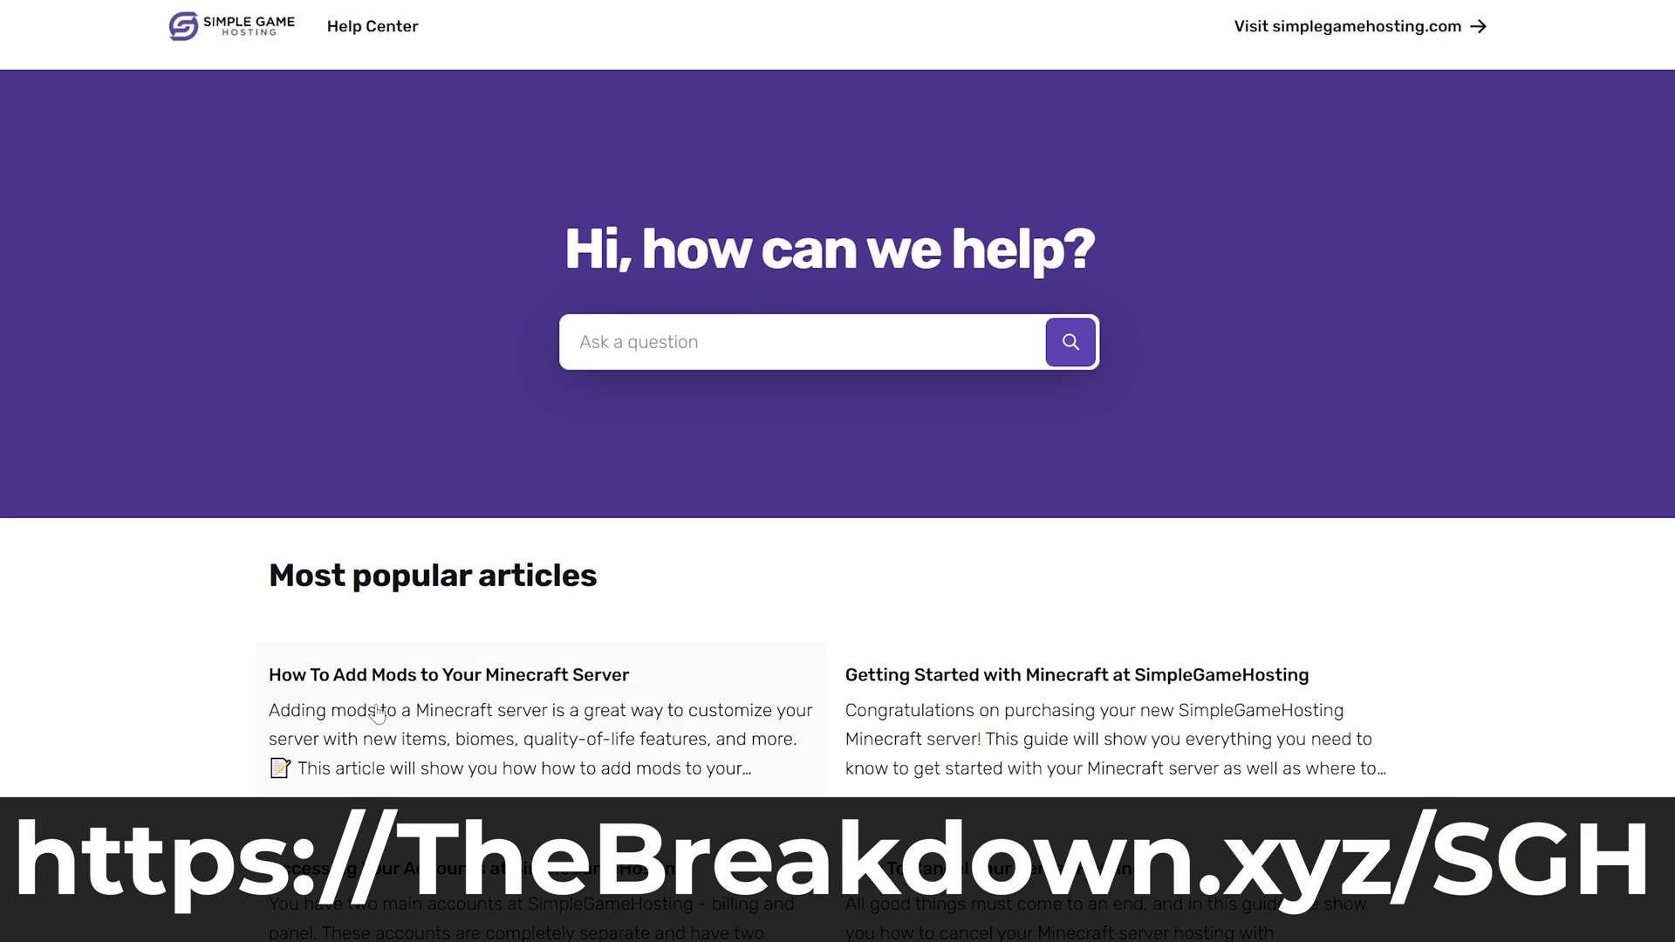
Open and skim the help article How To Add Mods to Your Minecraft Server
click(377, 714)
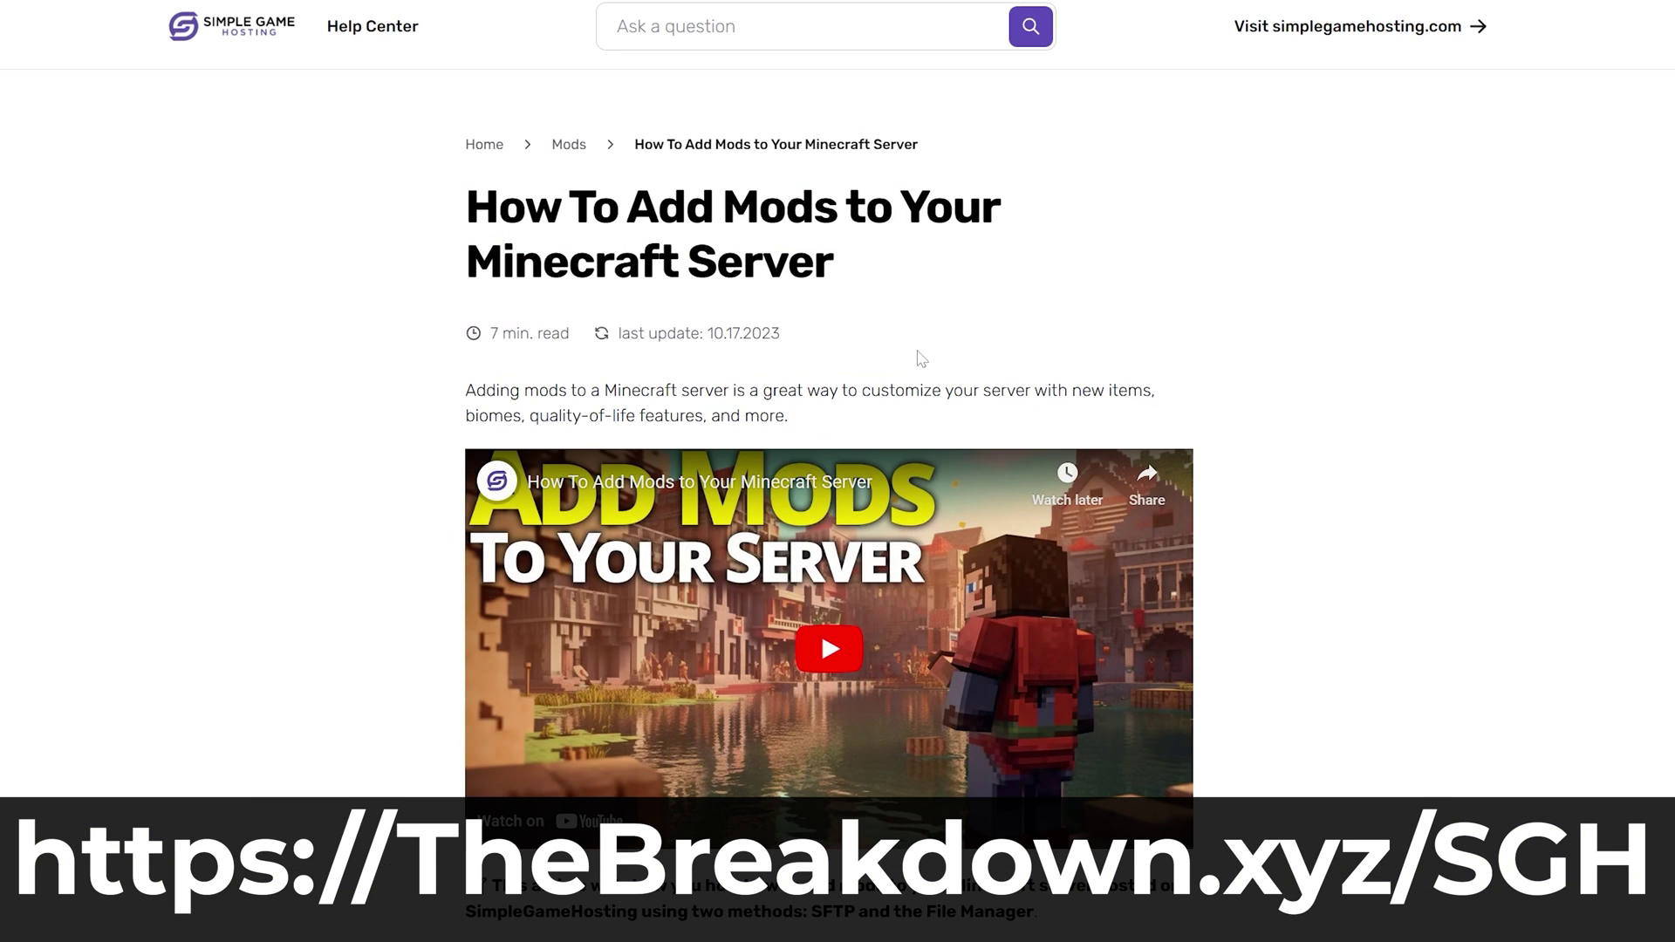
scroll(735, 668, down, 20)
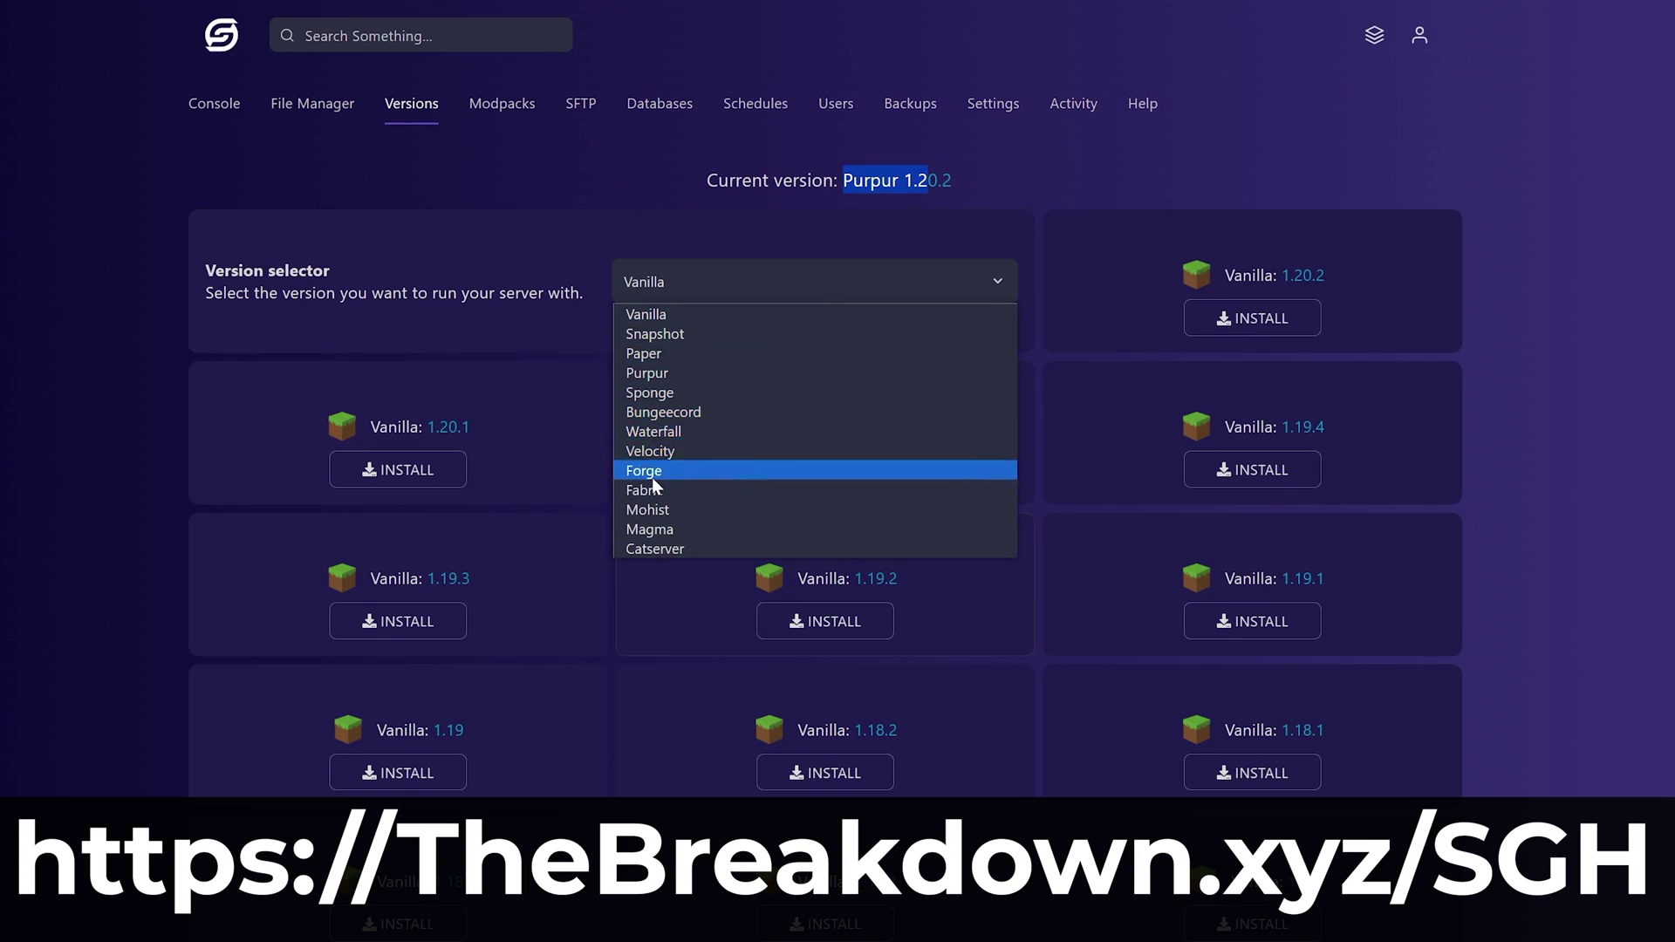
Choose Forge as the server type in the version selector and install the first listed Forge version
click(654, 471)
click(1230, 332)
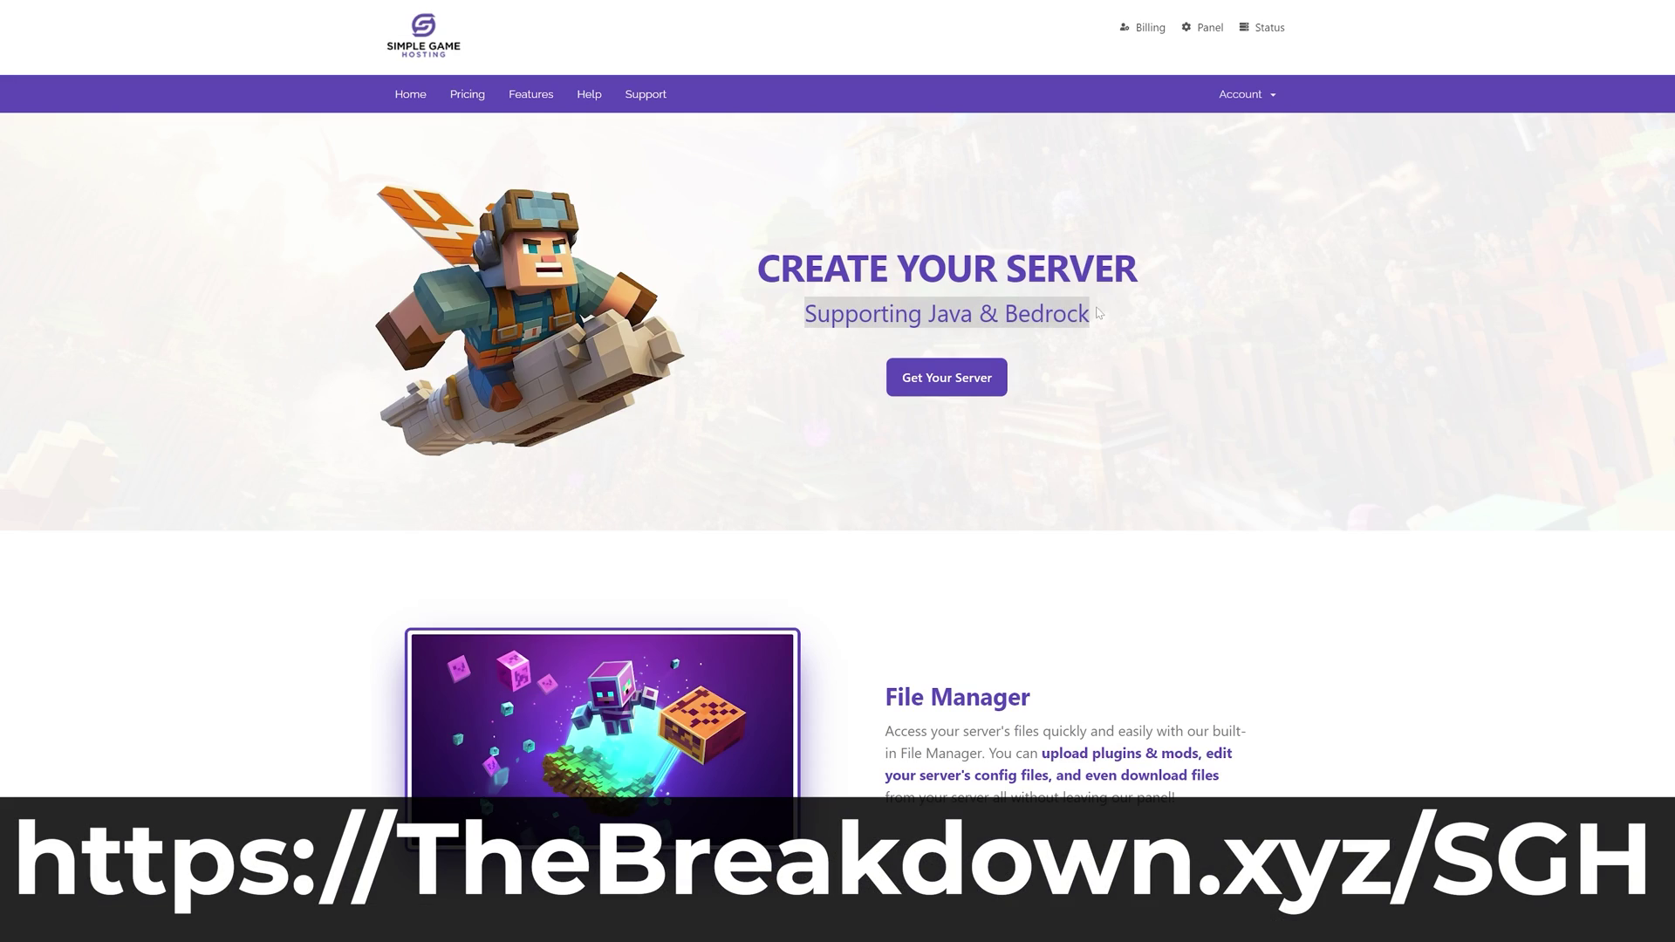
Review the hosting features page down to the section about easy-to-install modpacks
scroll(486, 217, down, 10)
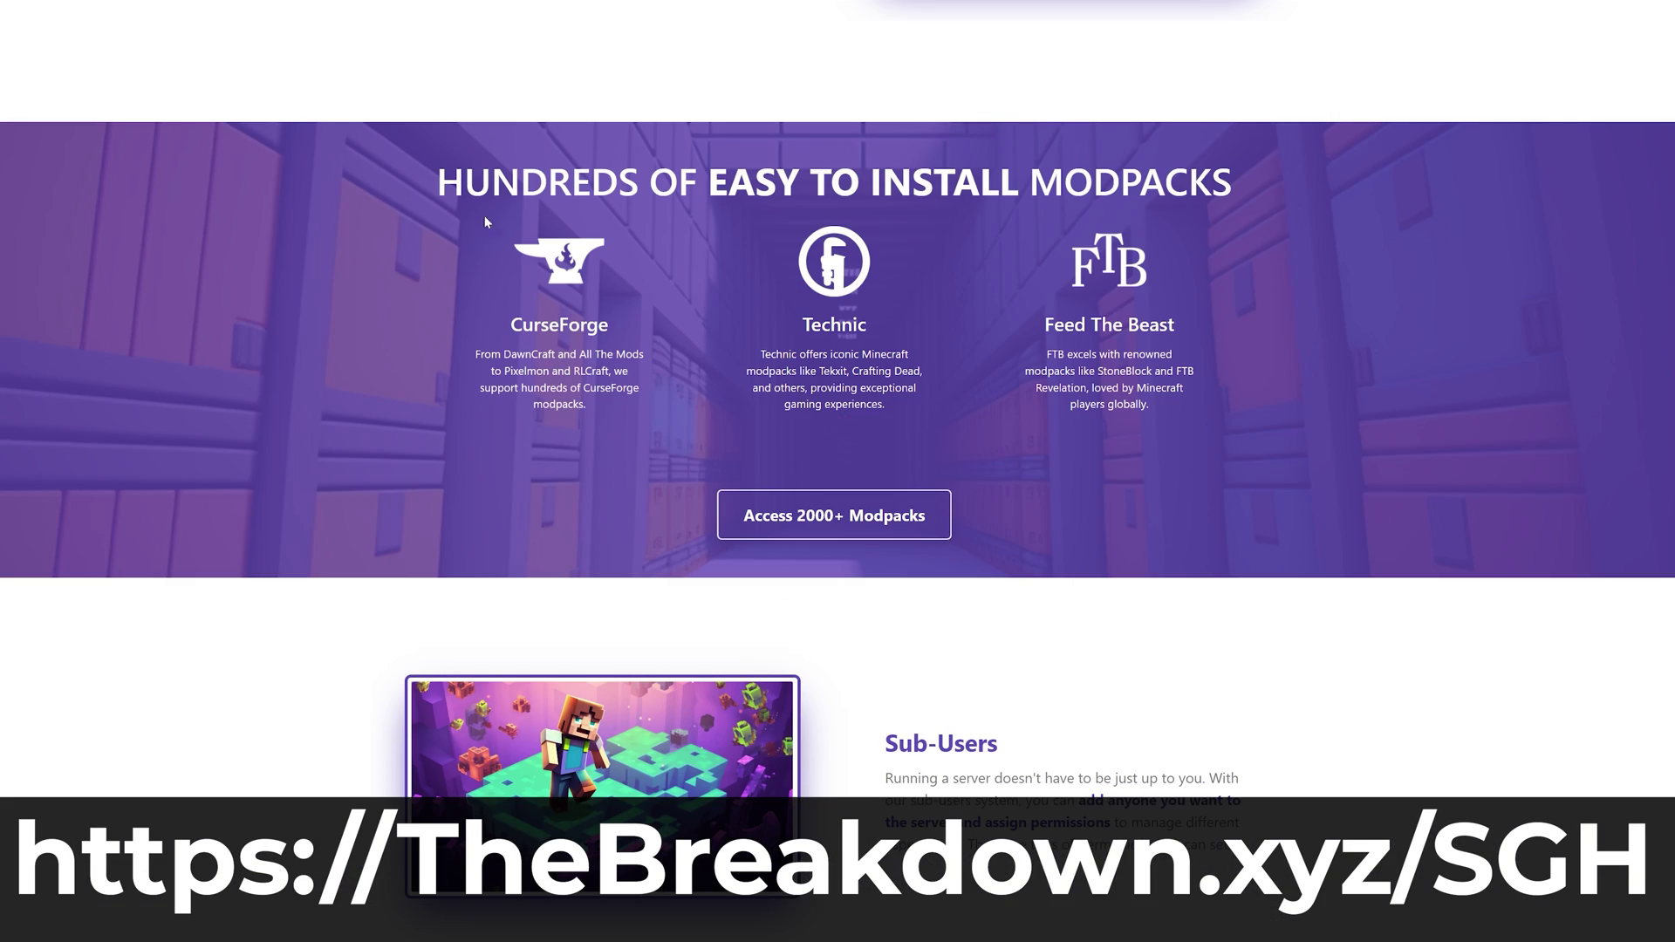
drag(822, 210, 440, 210)
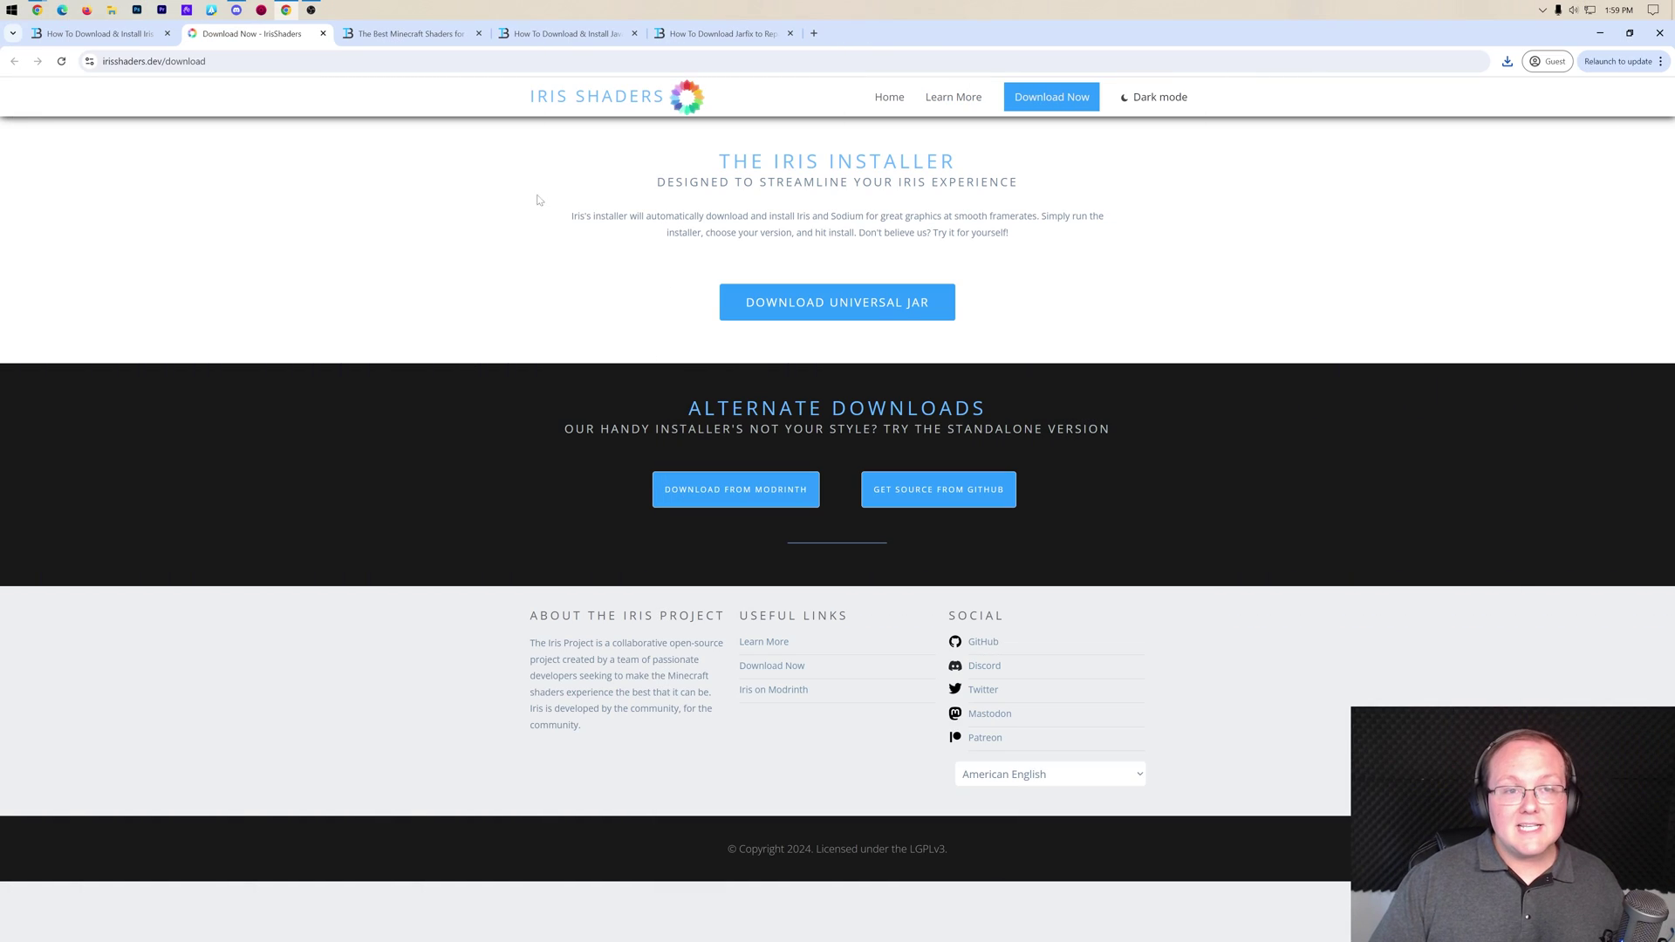
Switch to the article The Best Minecraft Shaders for 2024 and review the shader packs it covers
click(406, 33)
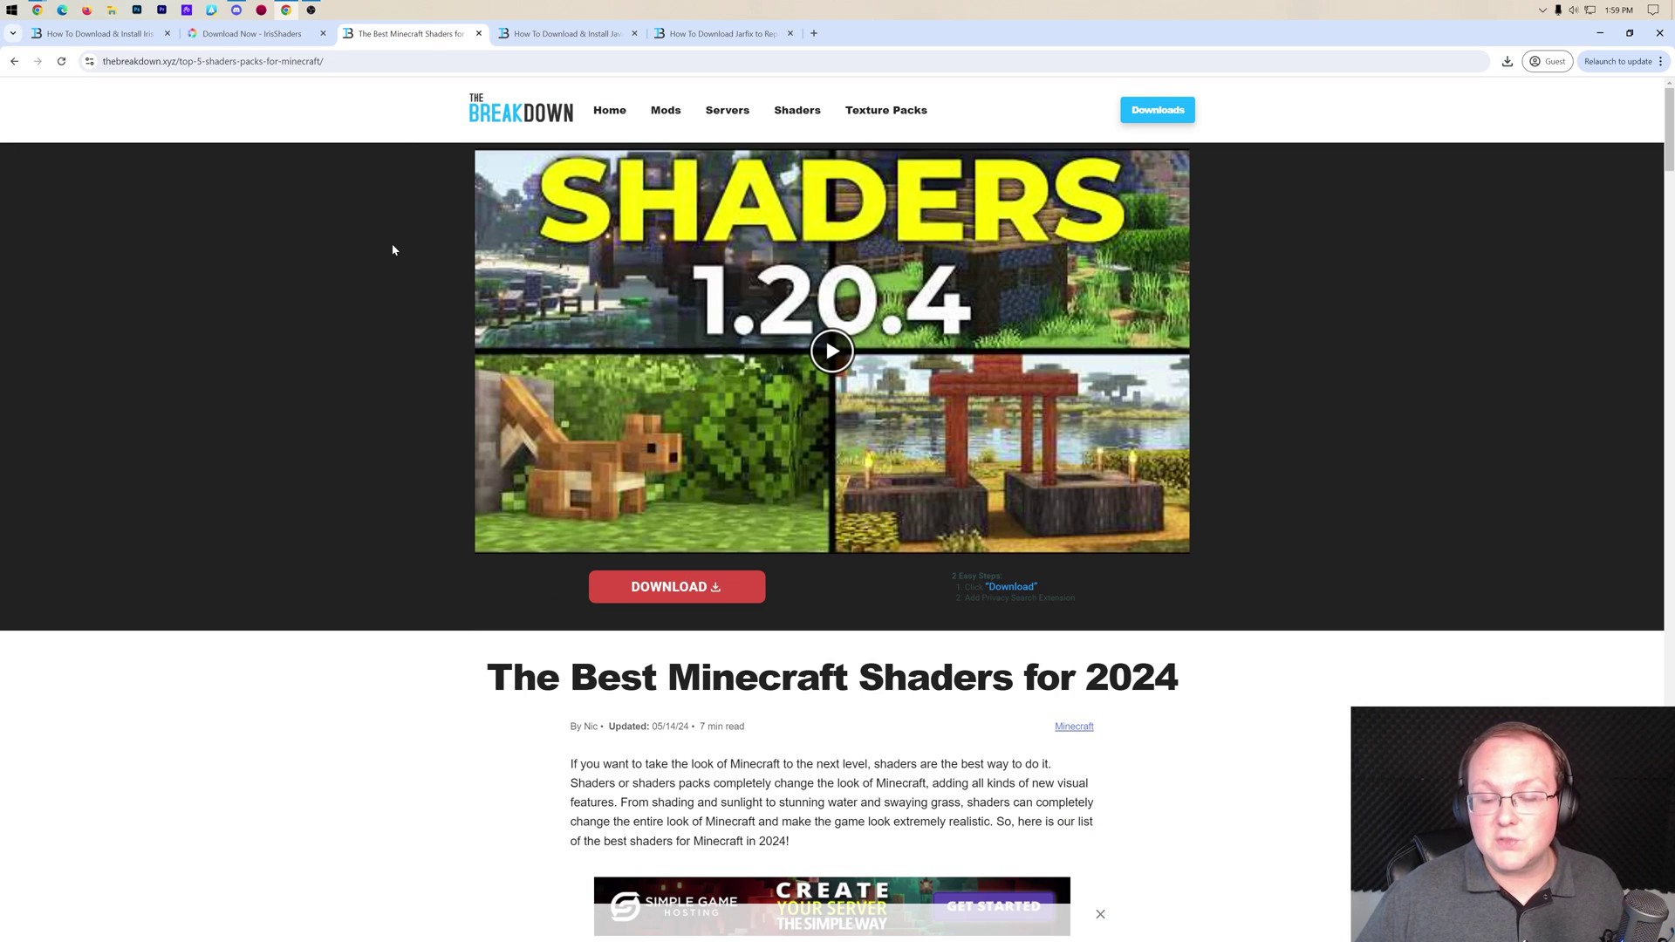
scroll(393, 250, down, 5)
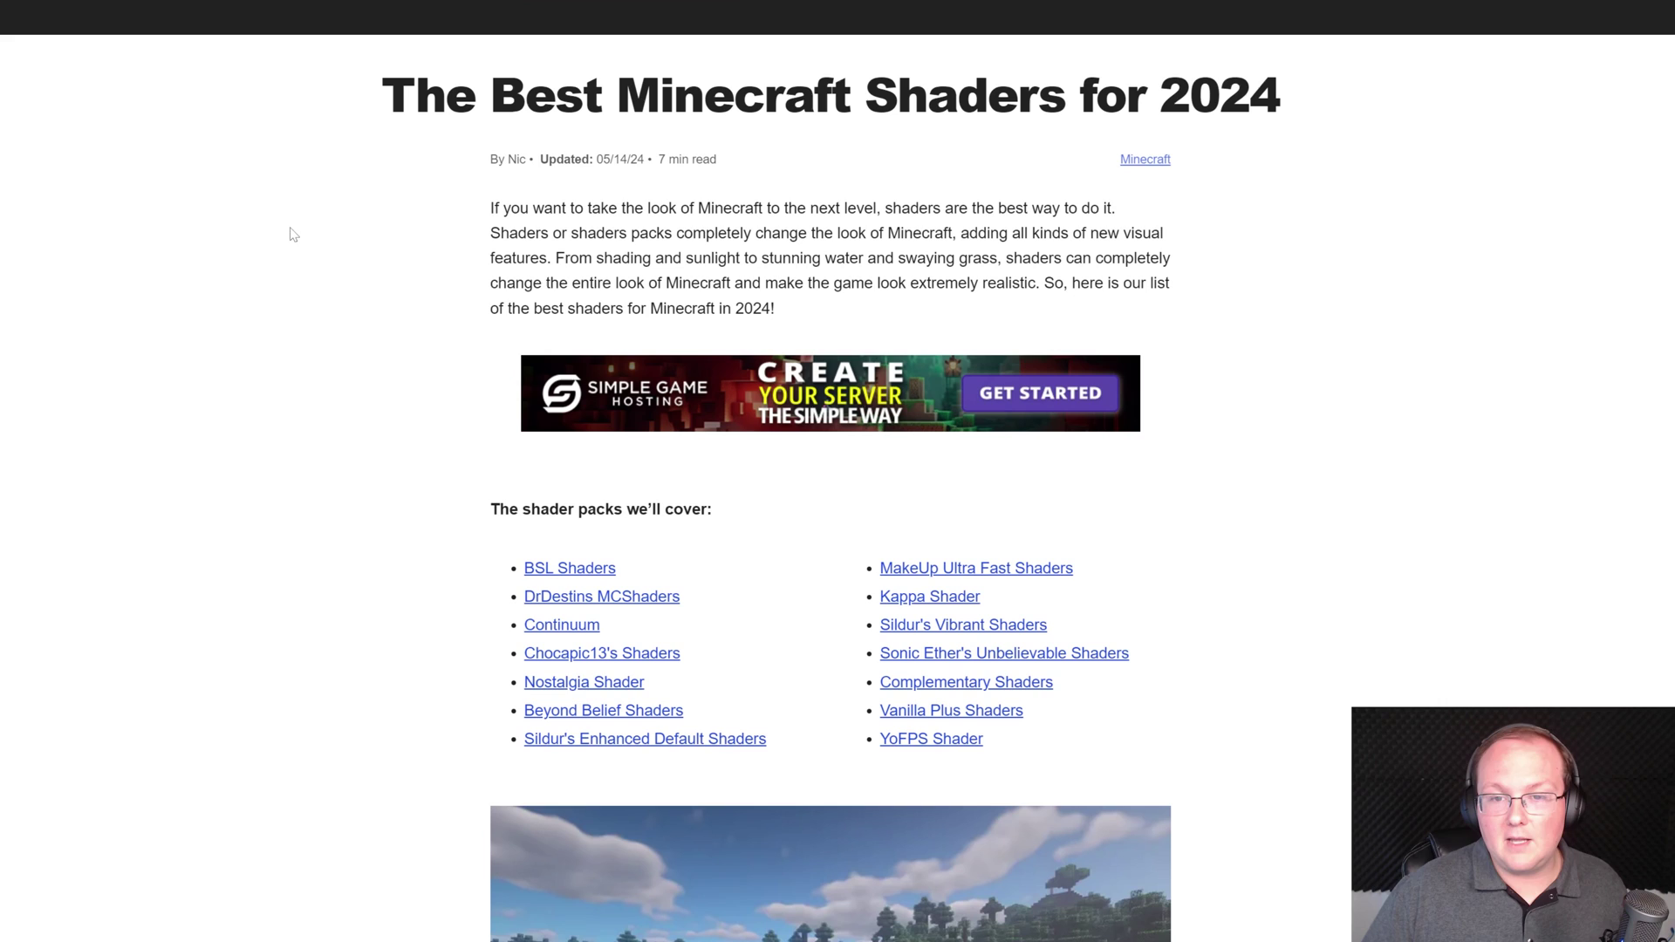
drag(381, 94, 1359, 118)
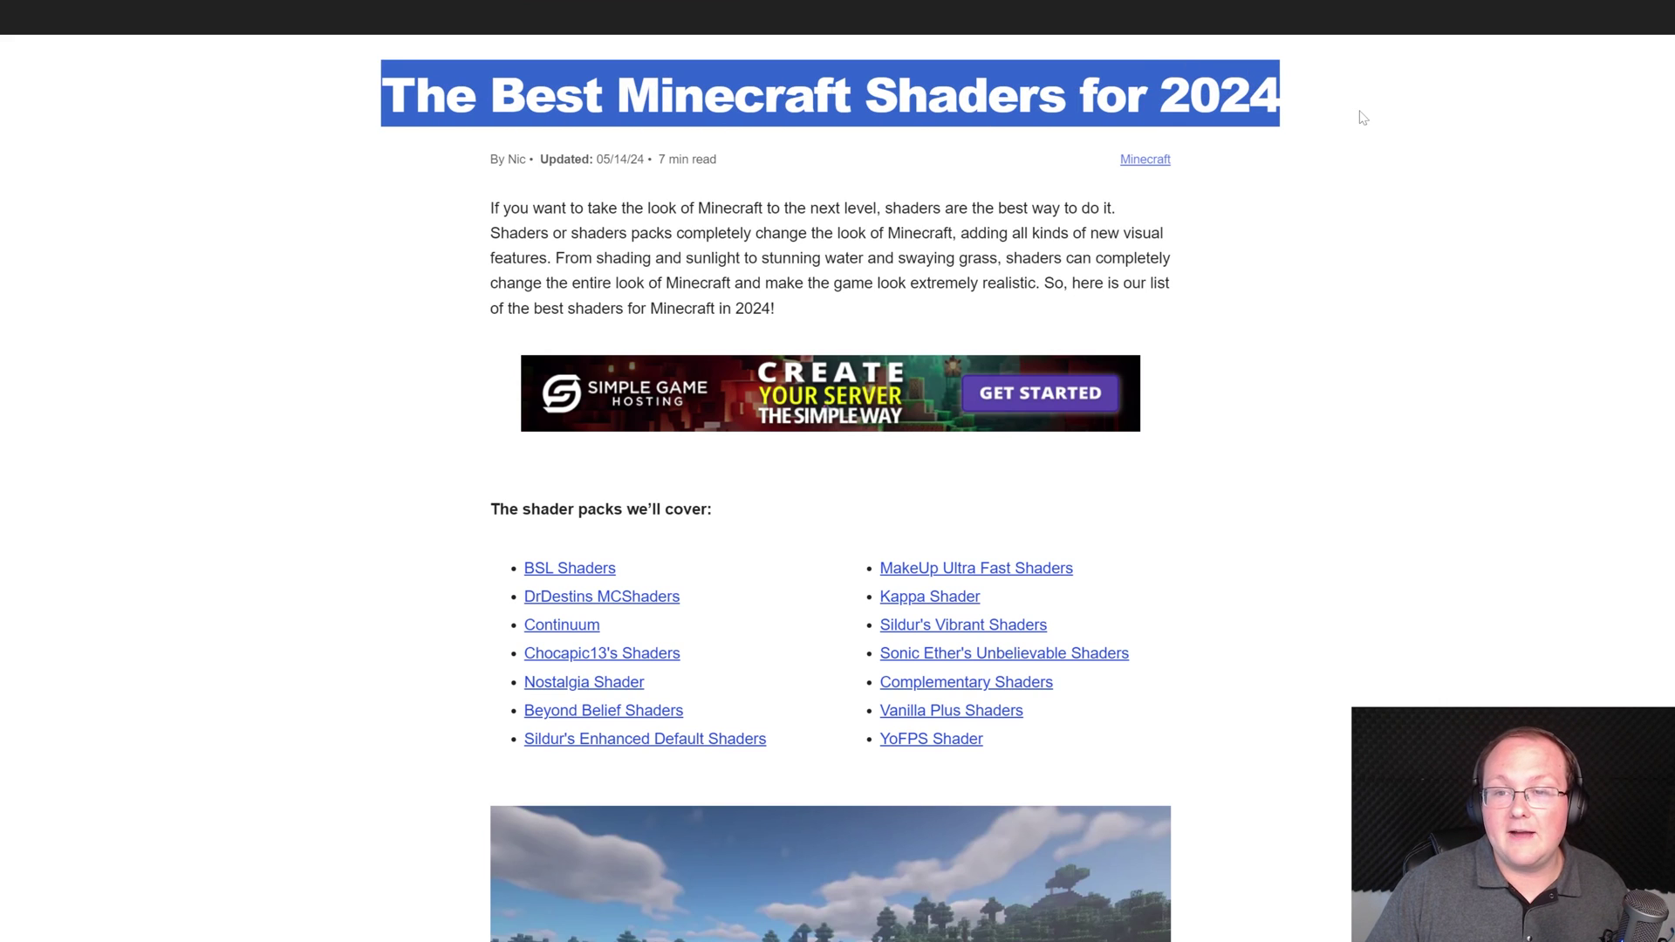
click(1359, 118)
scroll(1357, 120, down, 4)
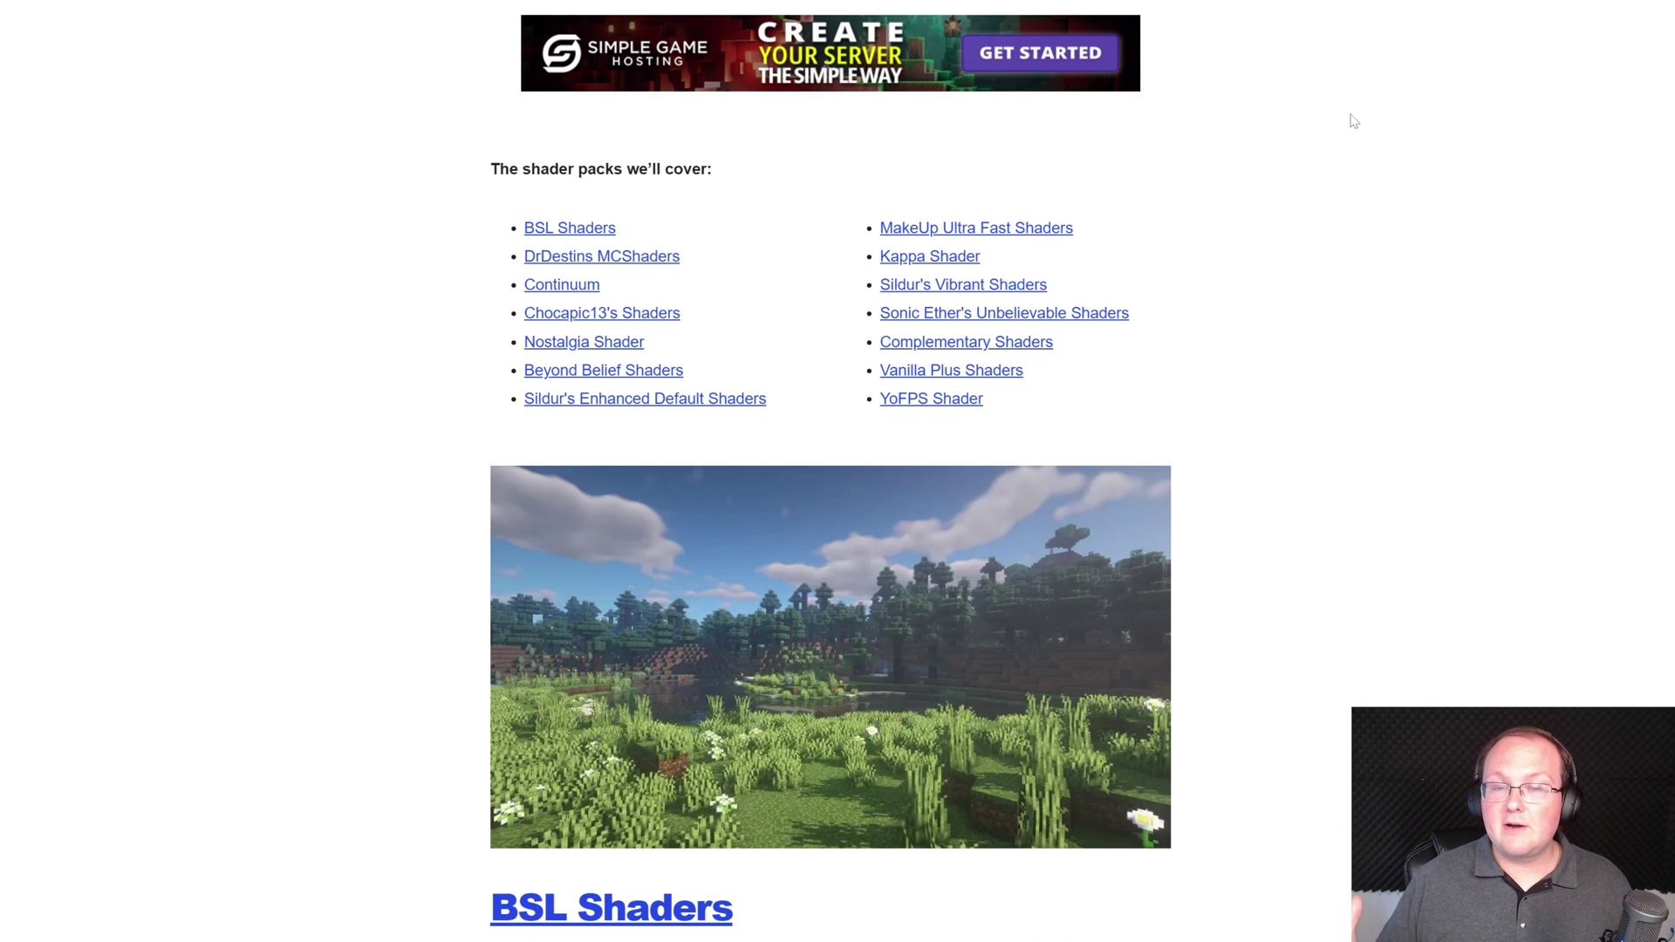
Open the download page of MakeUp Ultra Fast Shaders from the article in a new tab
scroll(1317, 143, down, 8)
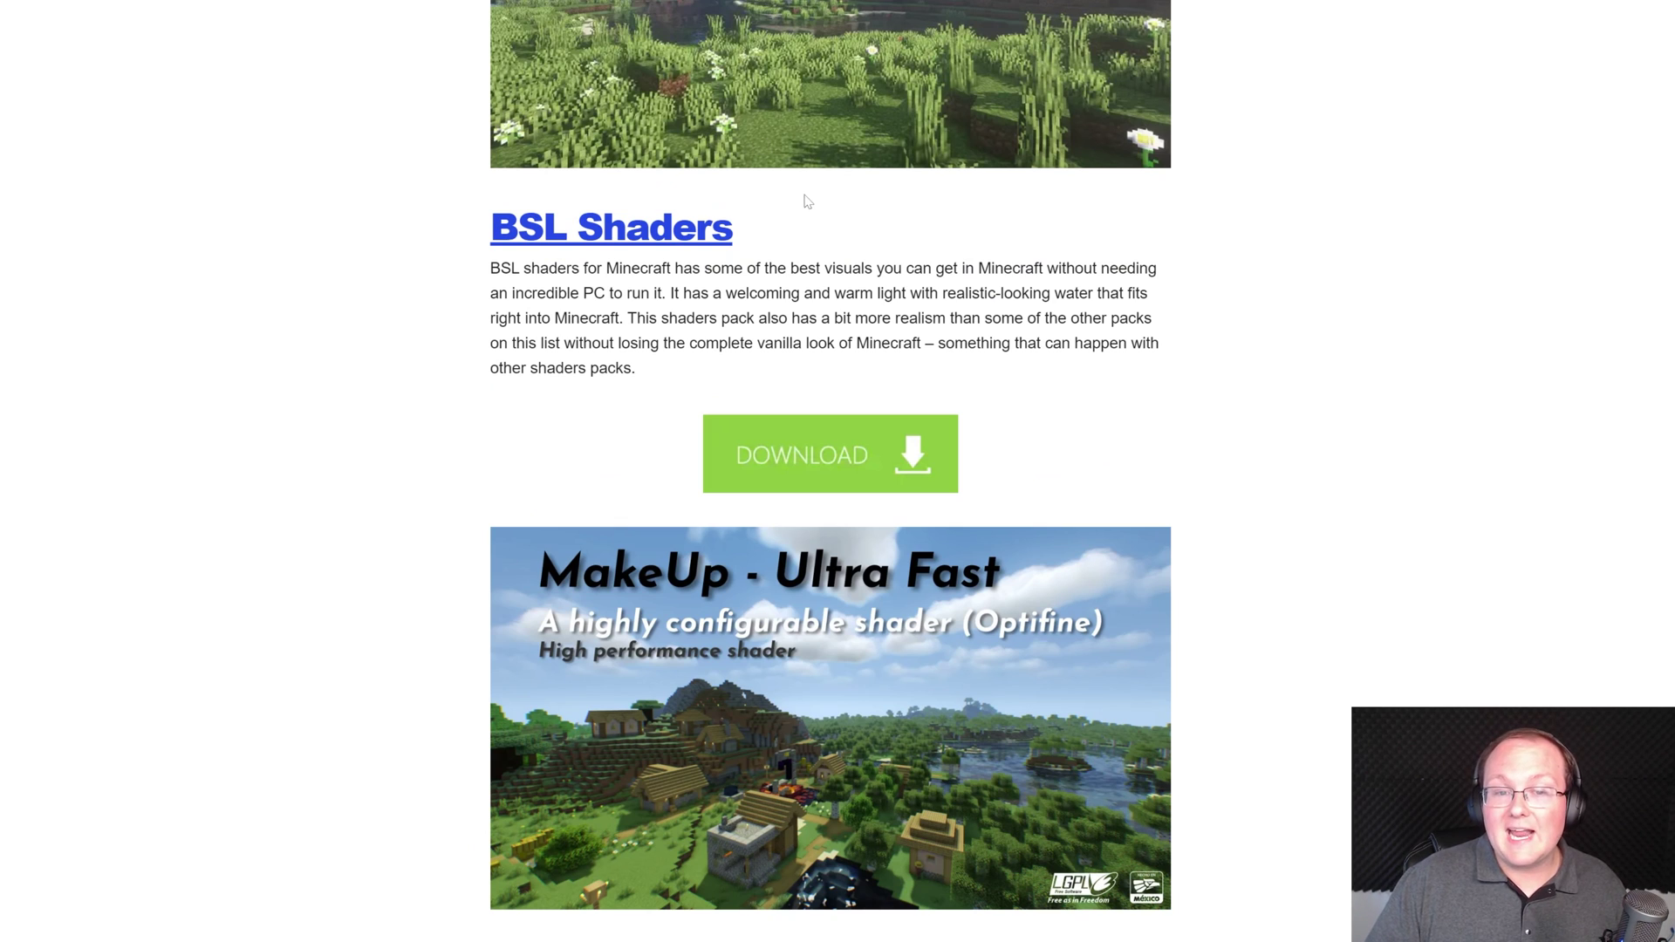
scroll(807, 202, down, 8)
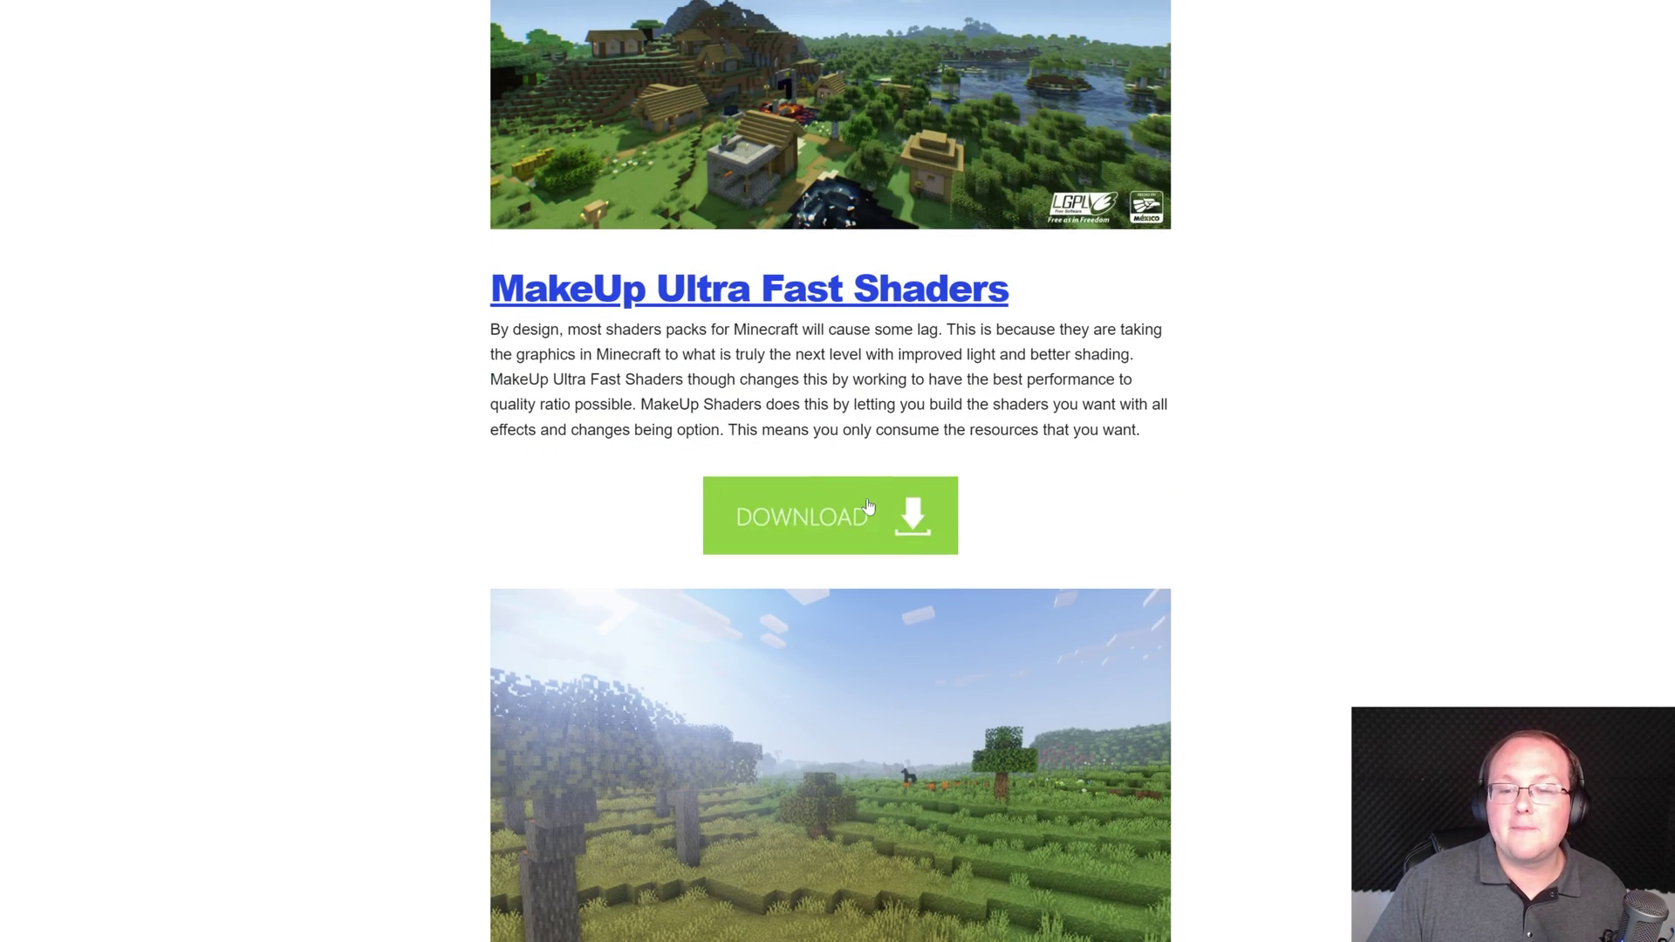
right_click(868, 506)
click(918, 515)
Browse the shader packs in the article, including DrDestens MCShaders, Sildur's Vibrant, Complementary and Vanilla Plus Shaders
scroll(939, 417, up, 4)
scroll(821, 351, up, 6)
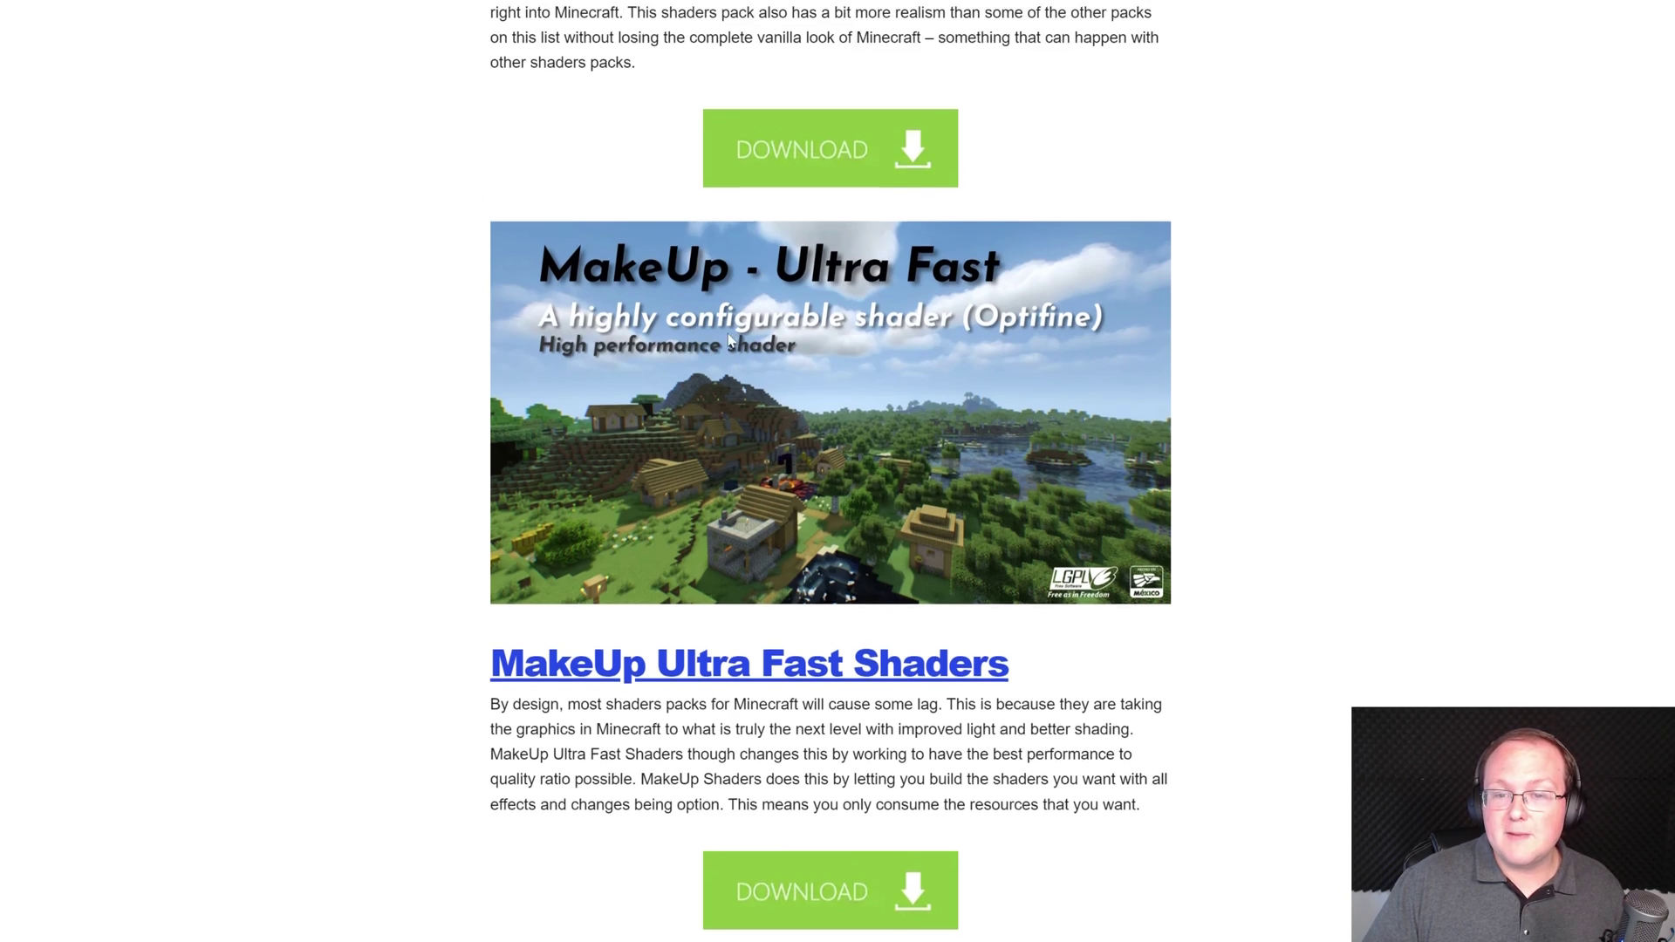
scroll(1049, 353, down, 13)
scroll(1050, 358, down, 20)
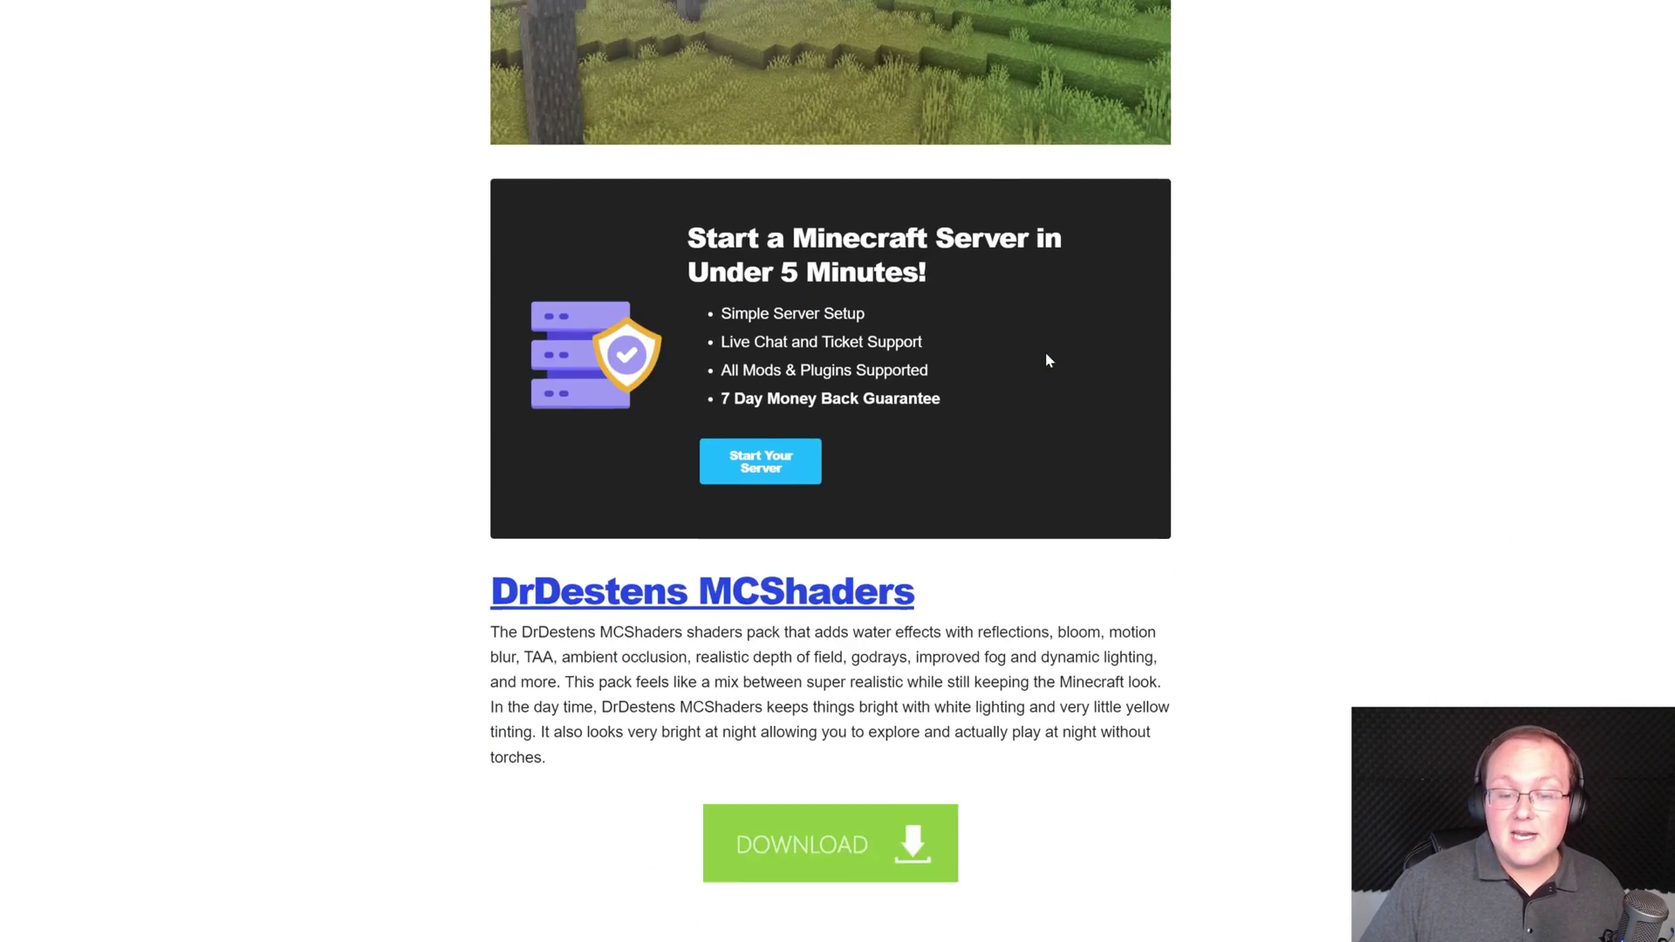
scroll(1044, 363, down, 20)
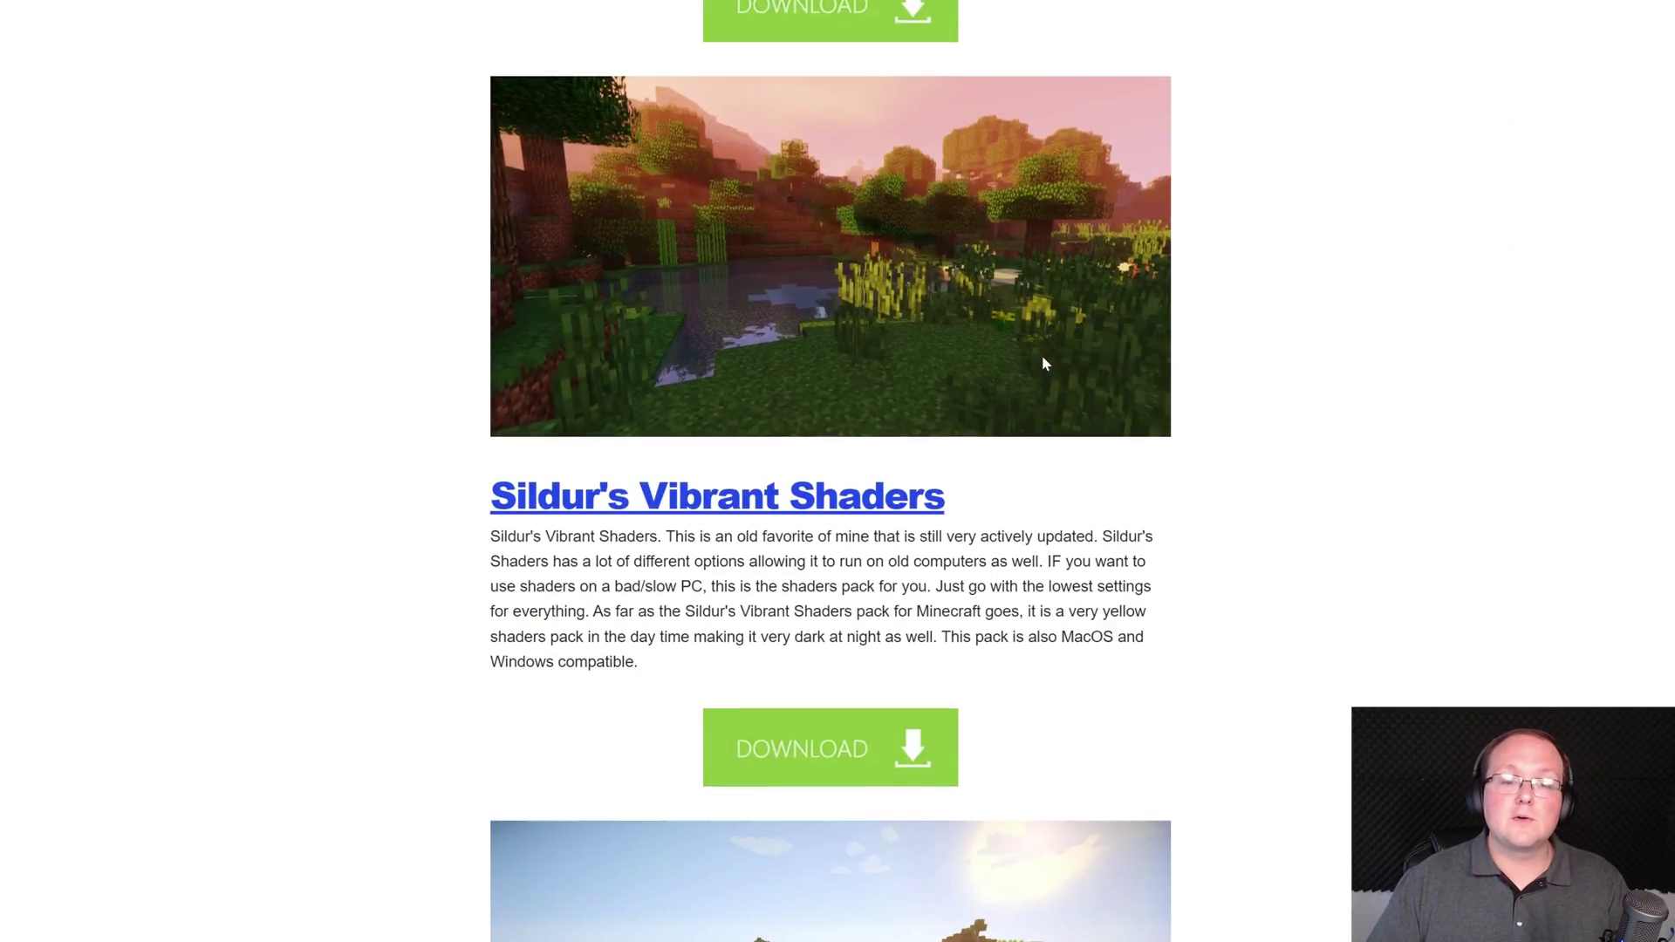
scroll(1040, 356, down, 19)
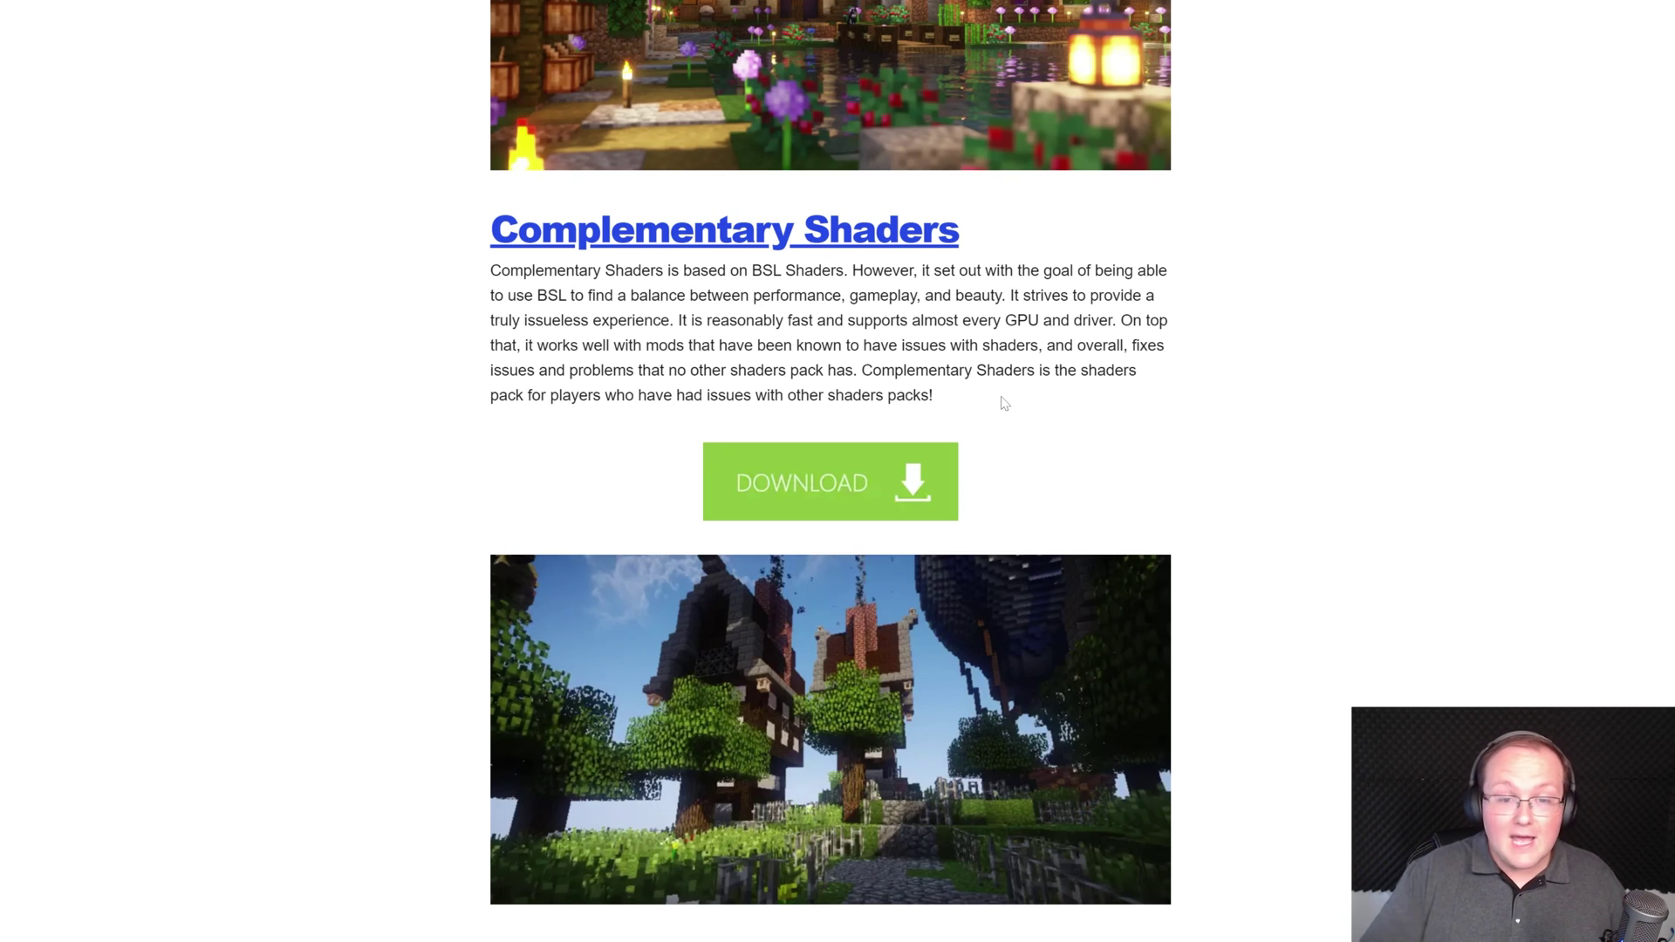
scroll(1004, 403, down, 20)
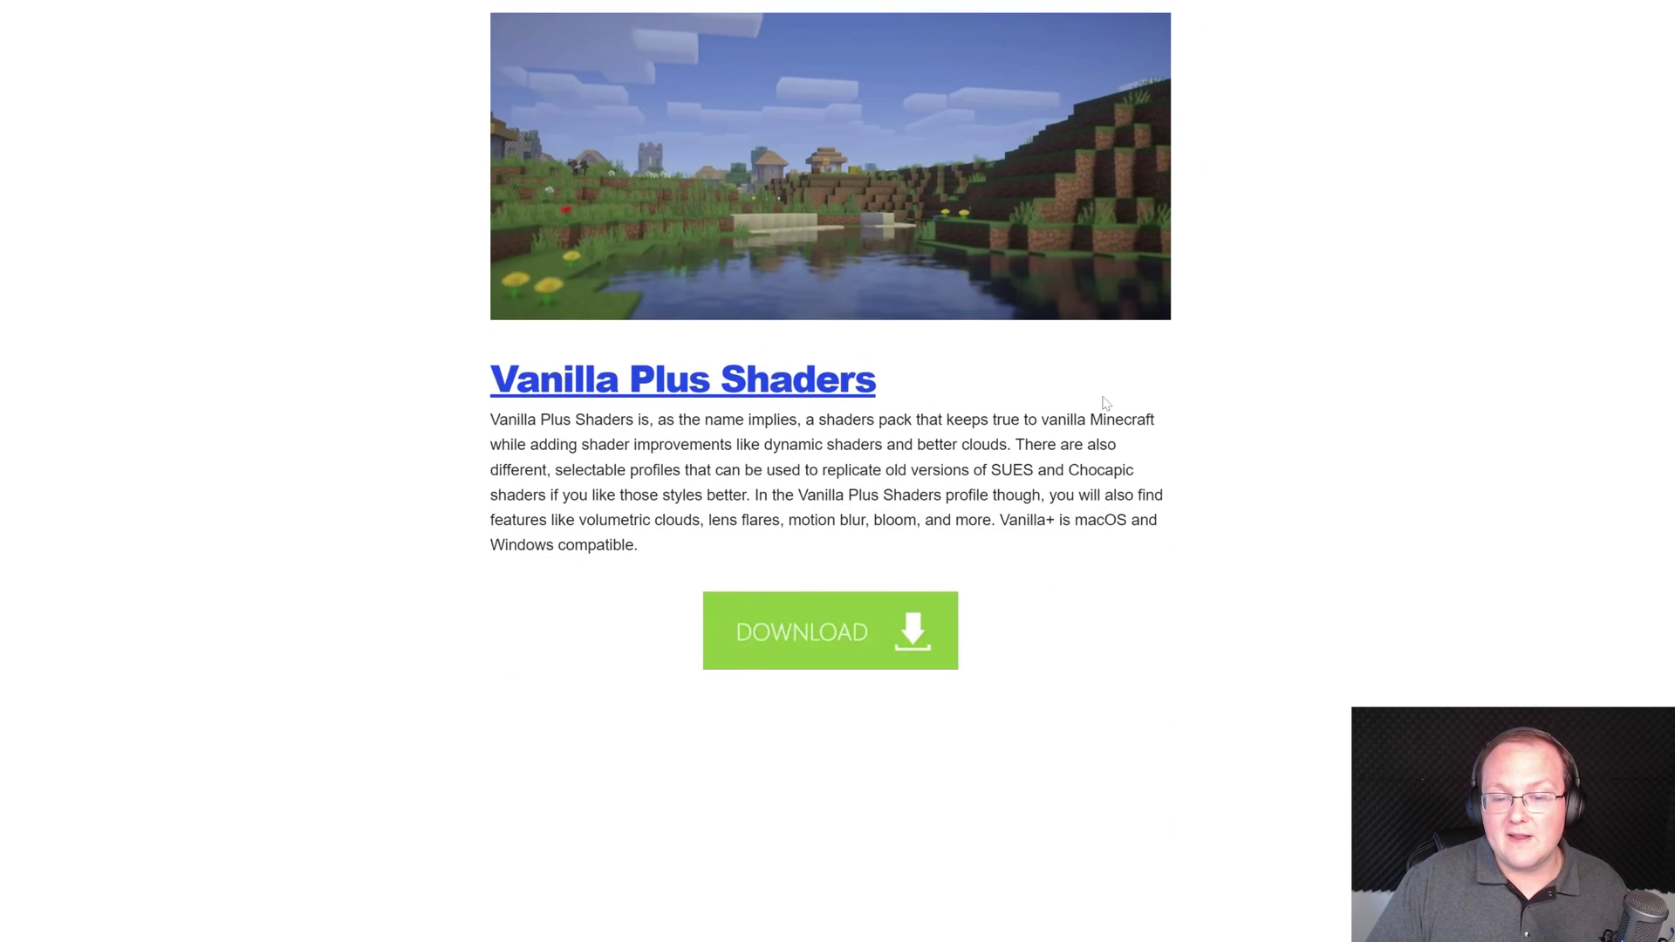
scroll(1117, 393, down, 5)
scroll(1117, 393, up, 10)
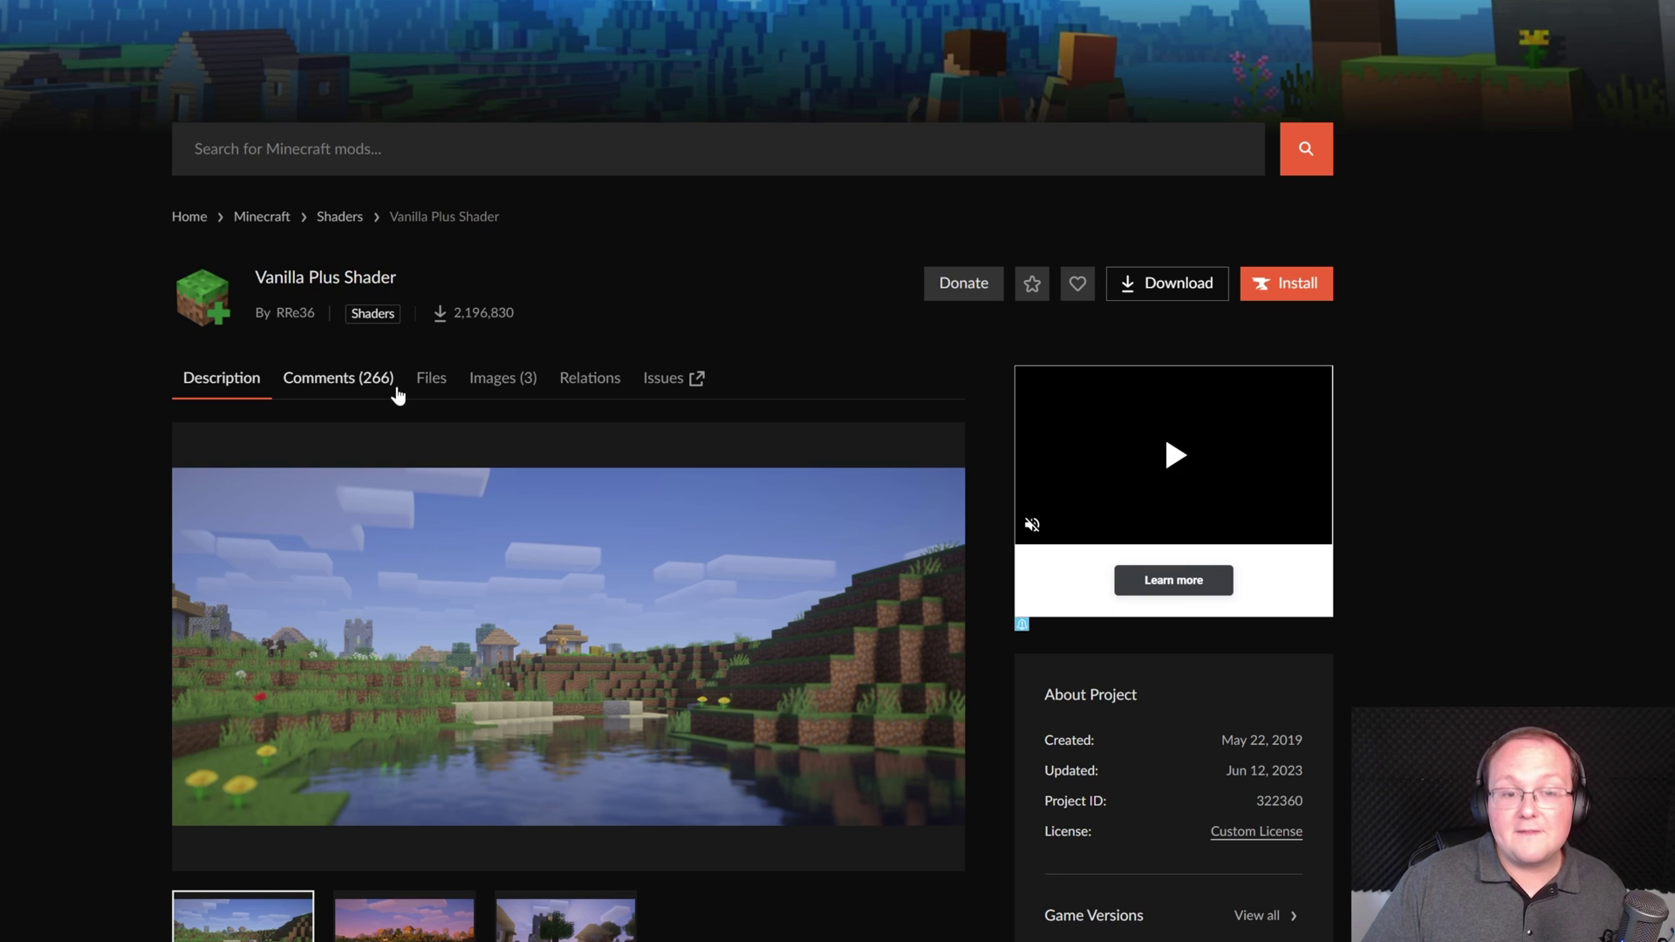
Download the Vanilla Plus v3.2 file from the shader's file list and save it
click(431, 390)
scroll(431, 390, down, 3)
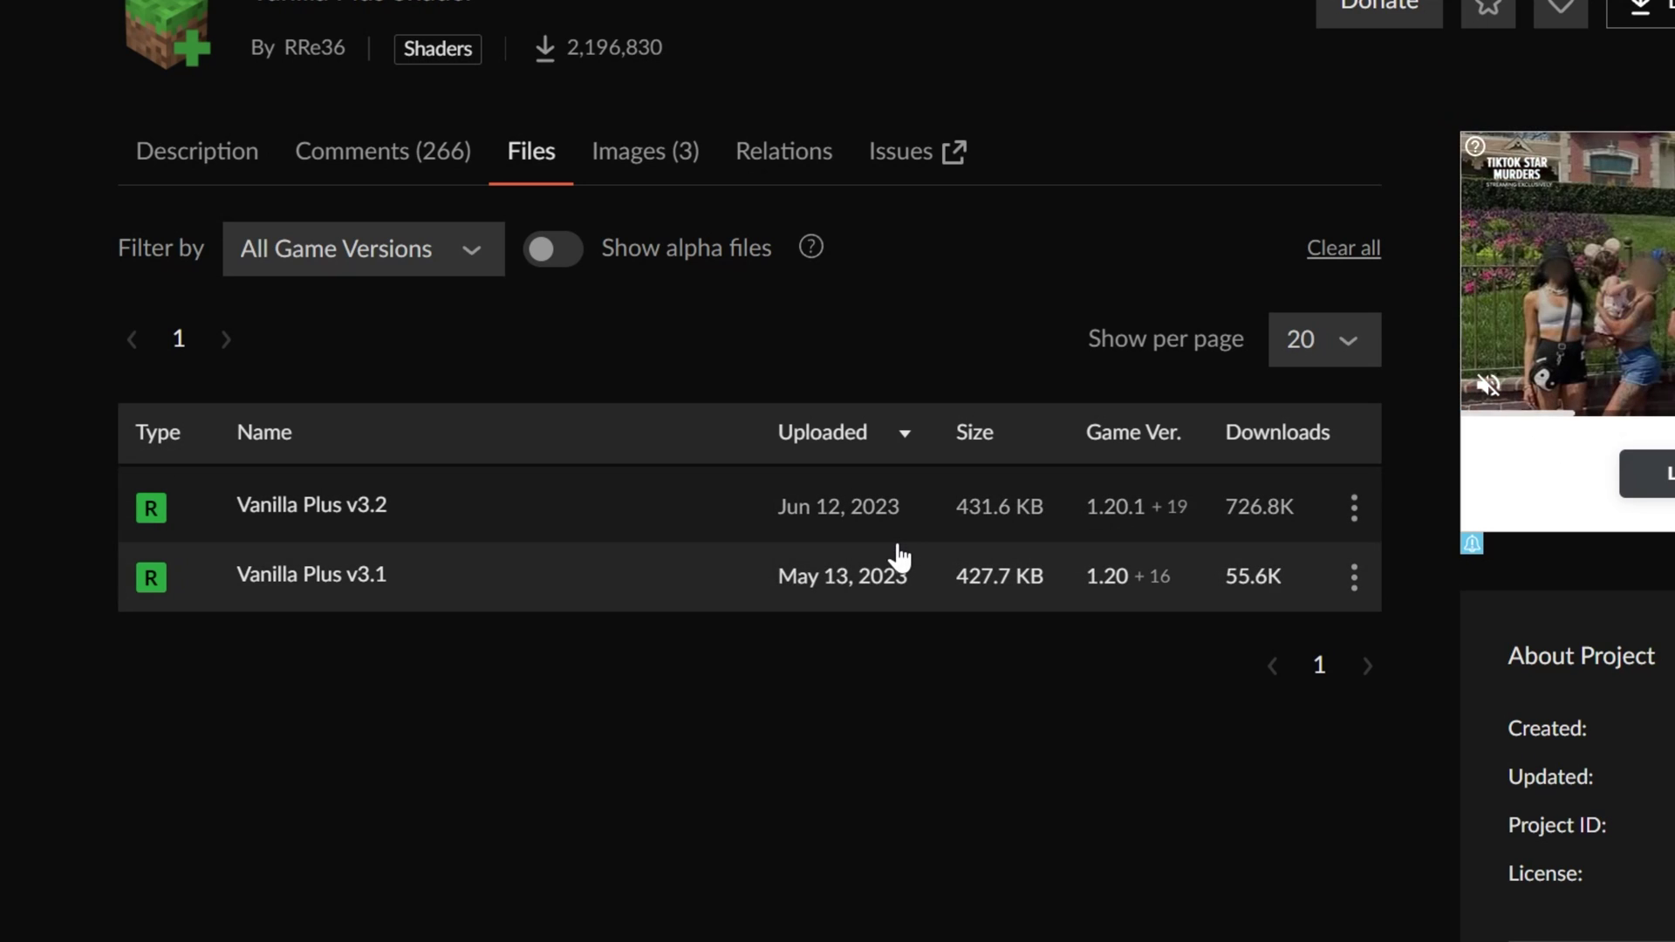
click(1364, 508)
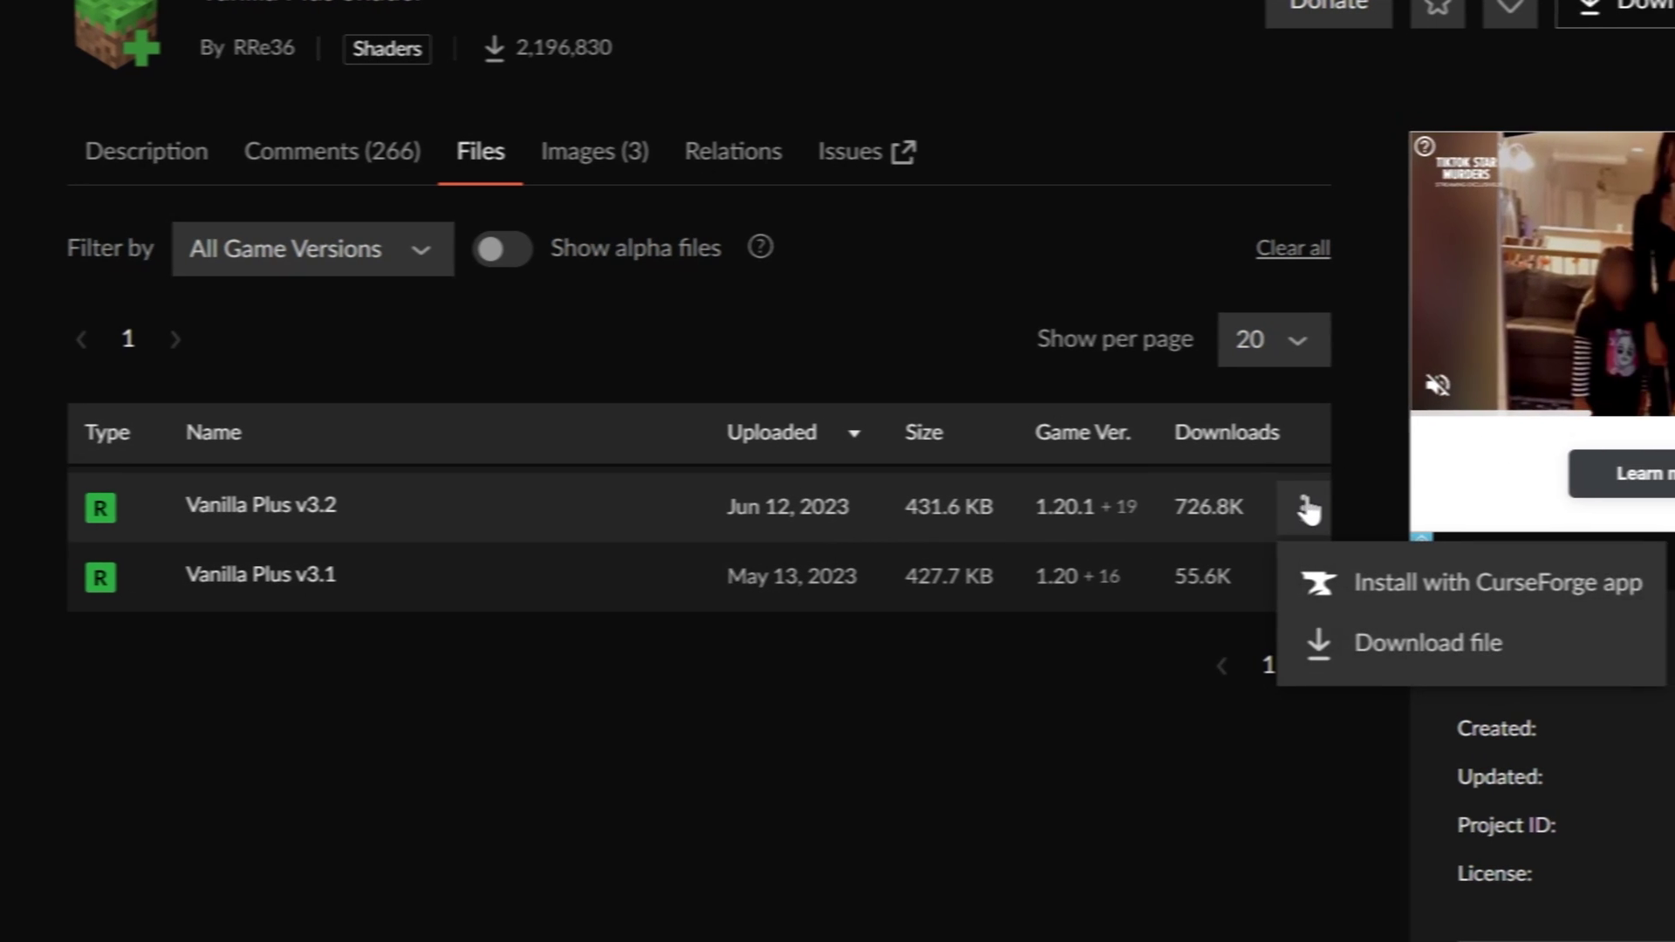
click(1409, 646)
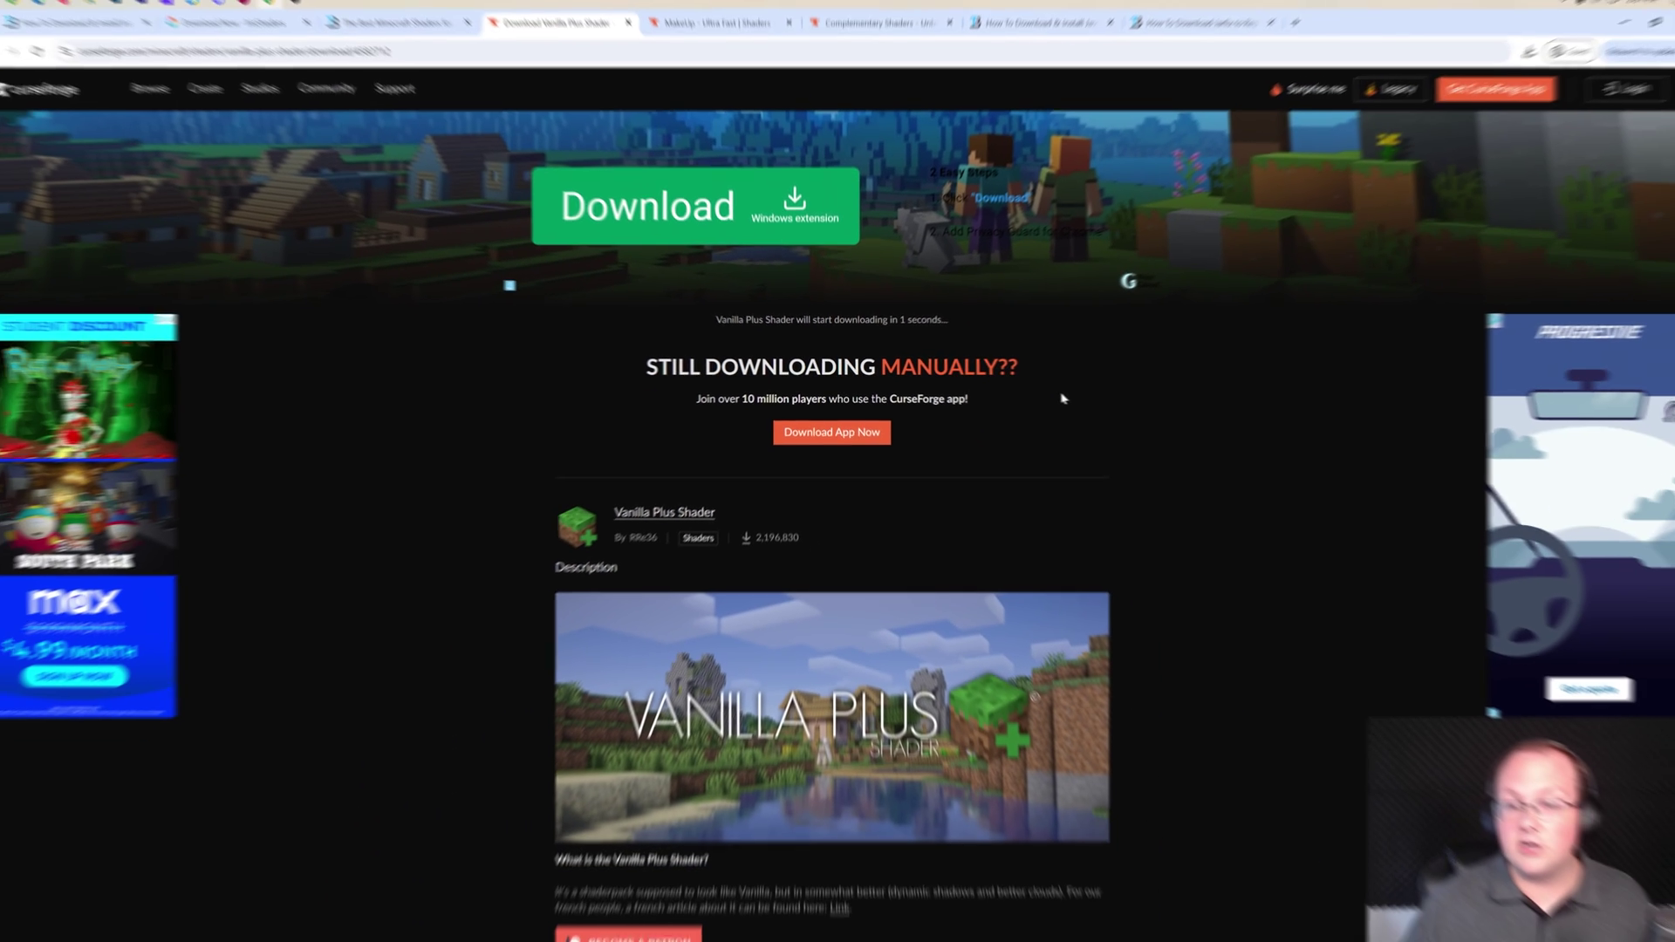
key(Return)
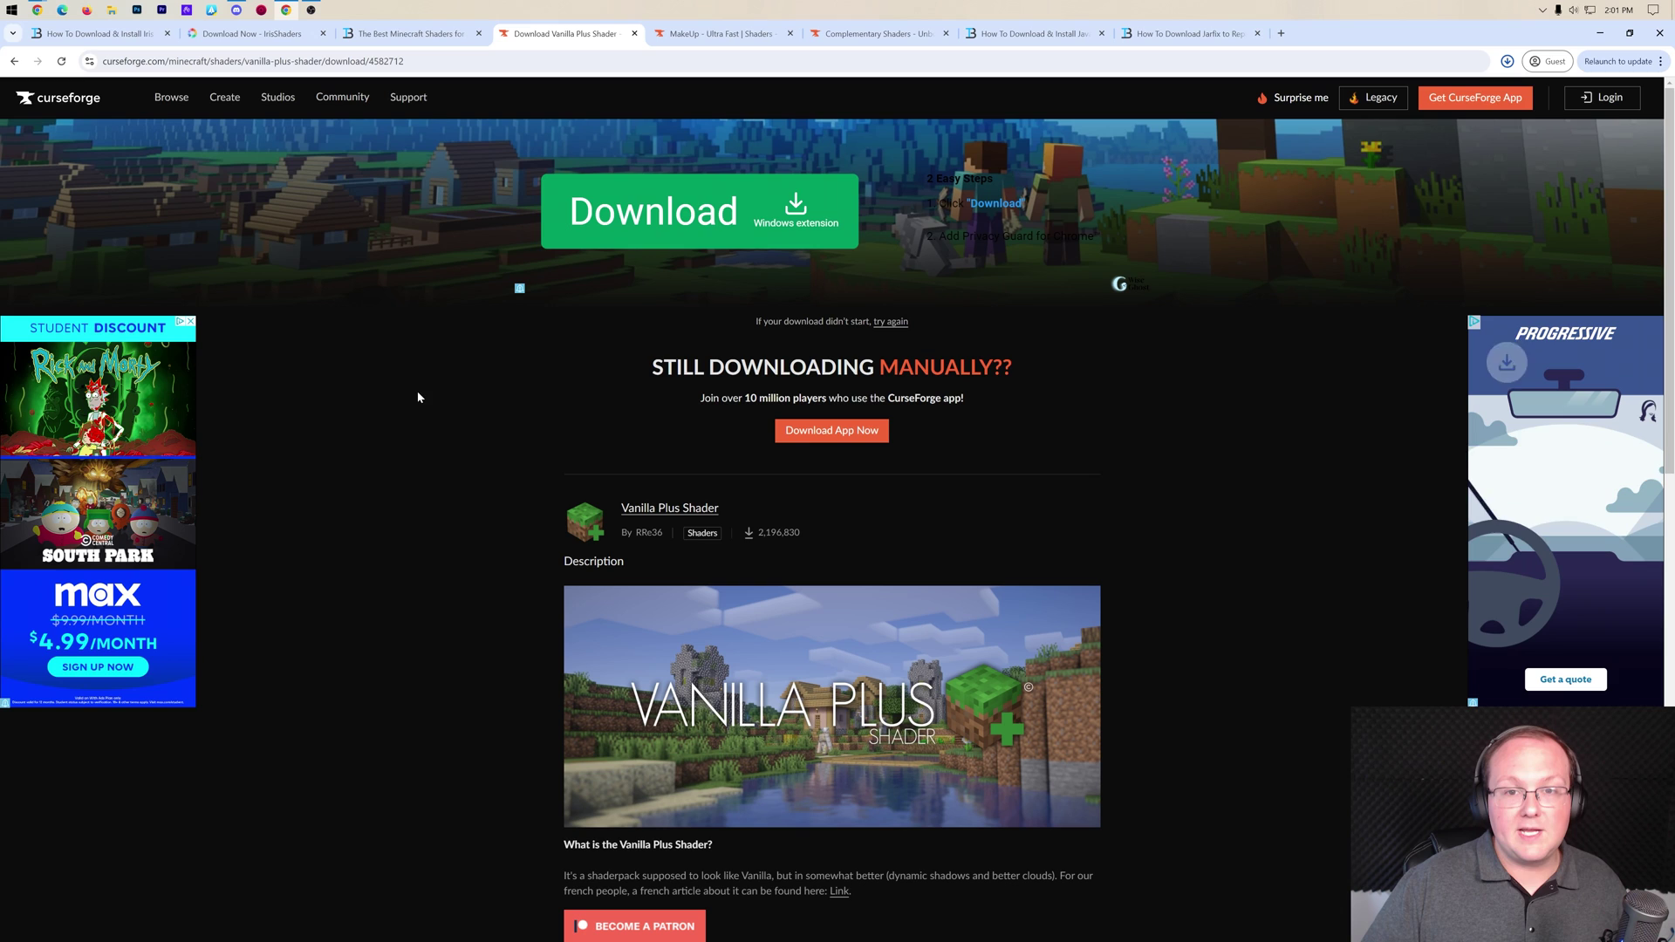
Download MakeUp-UltraFast-9.0.zip from the file list of MakeUp - Ultra Fast Shaders
click(742, 35)
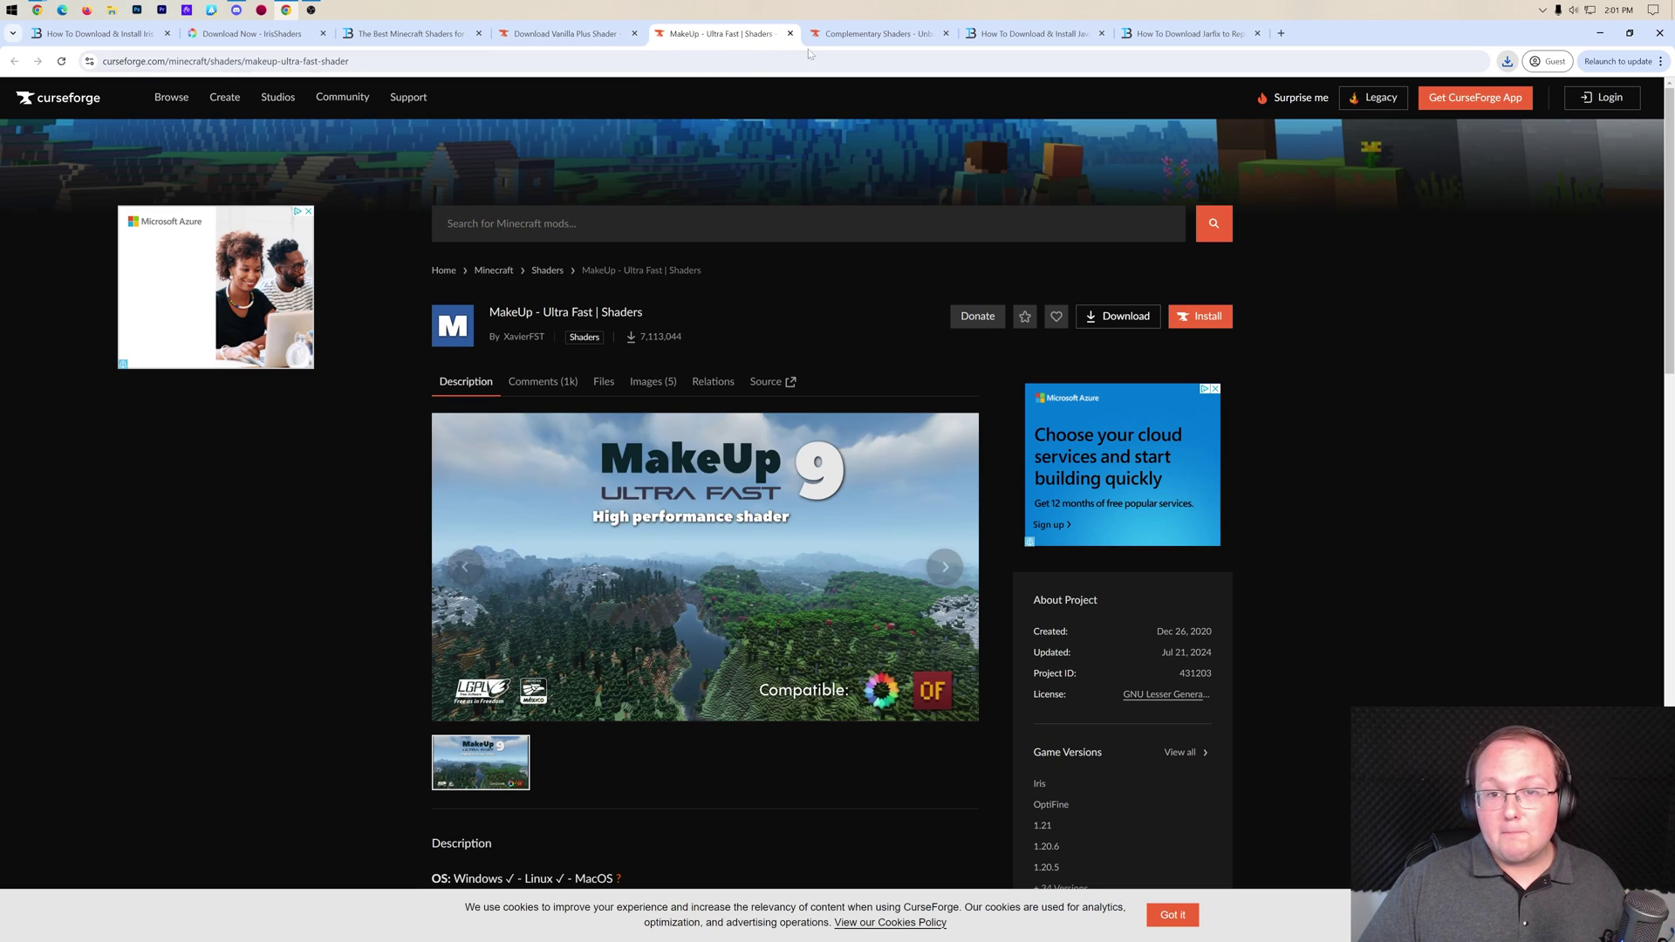
click(820, 36)
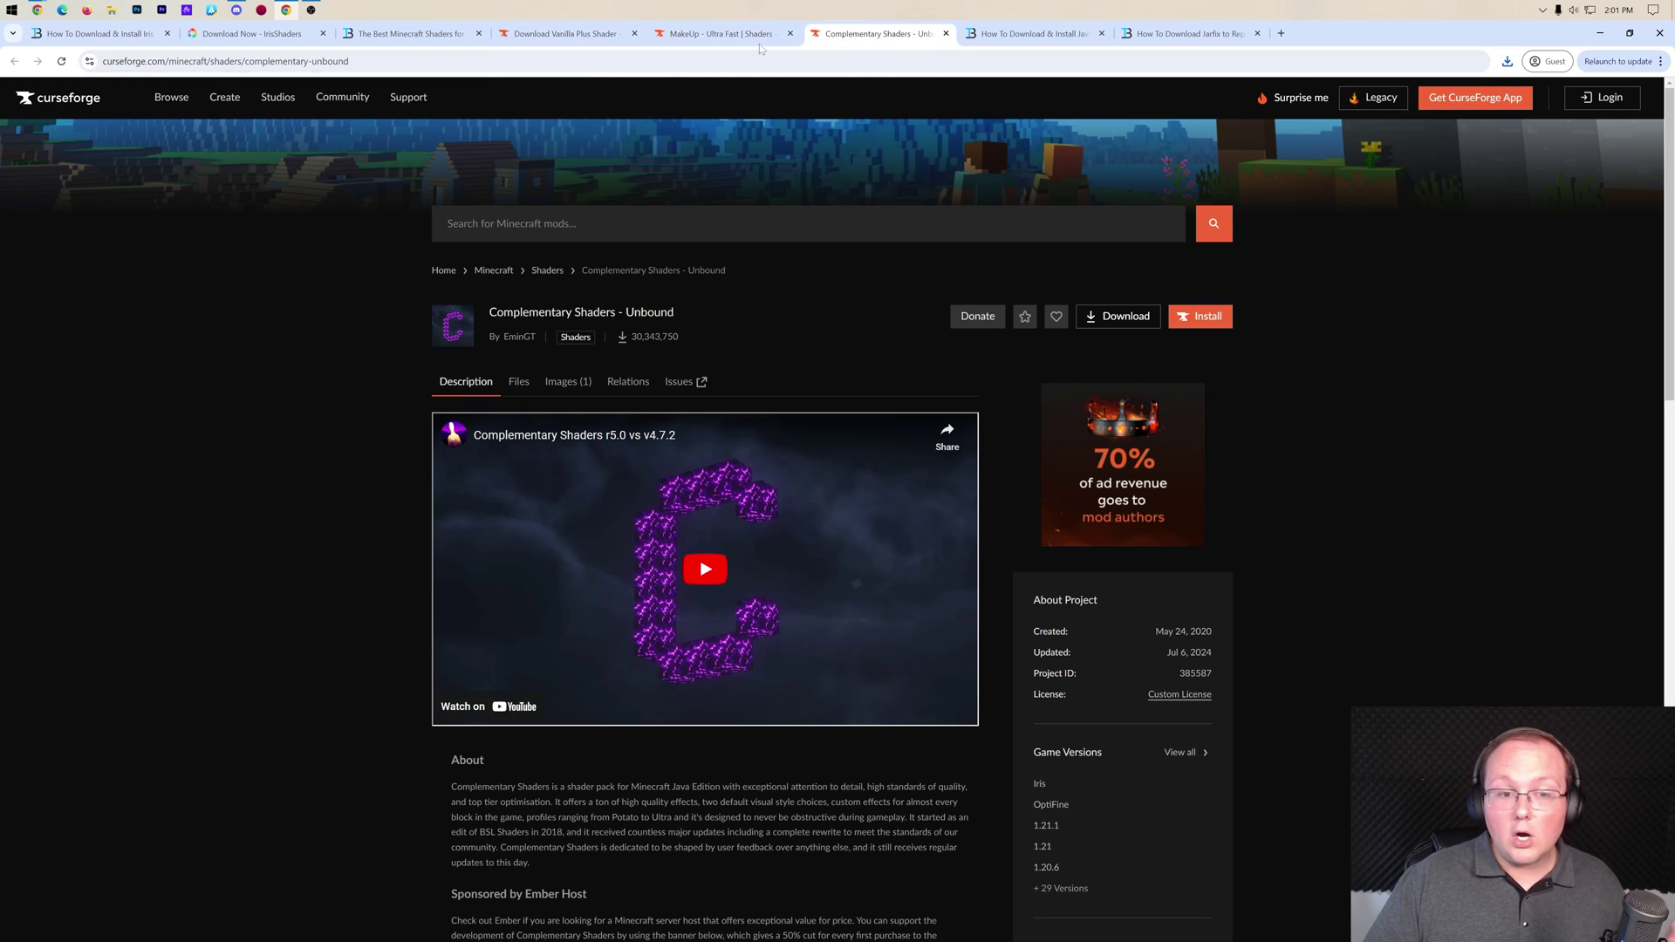
click(757, 41)
click(602, 382)
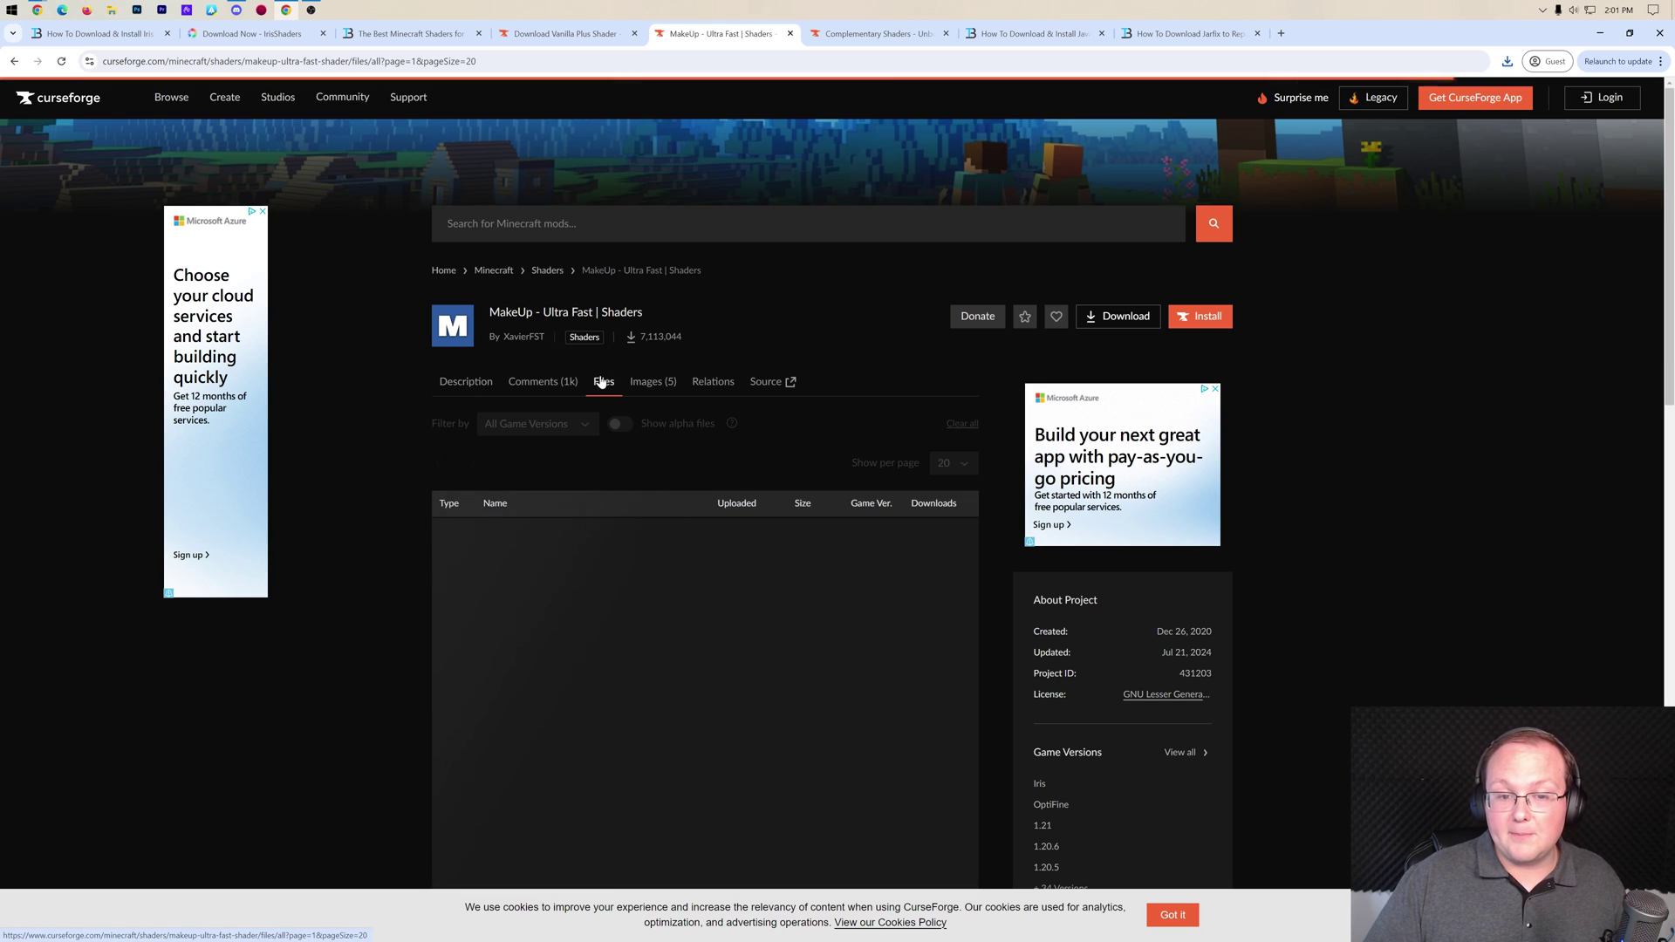
scroll(610, 378, down, 2)
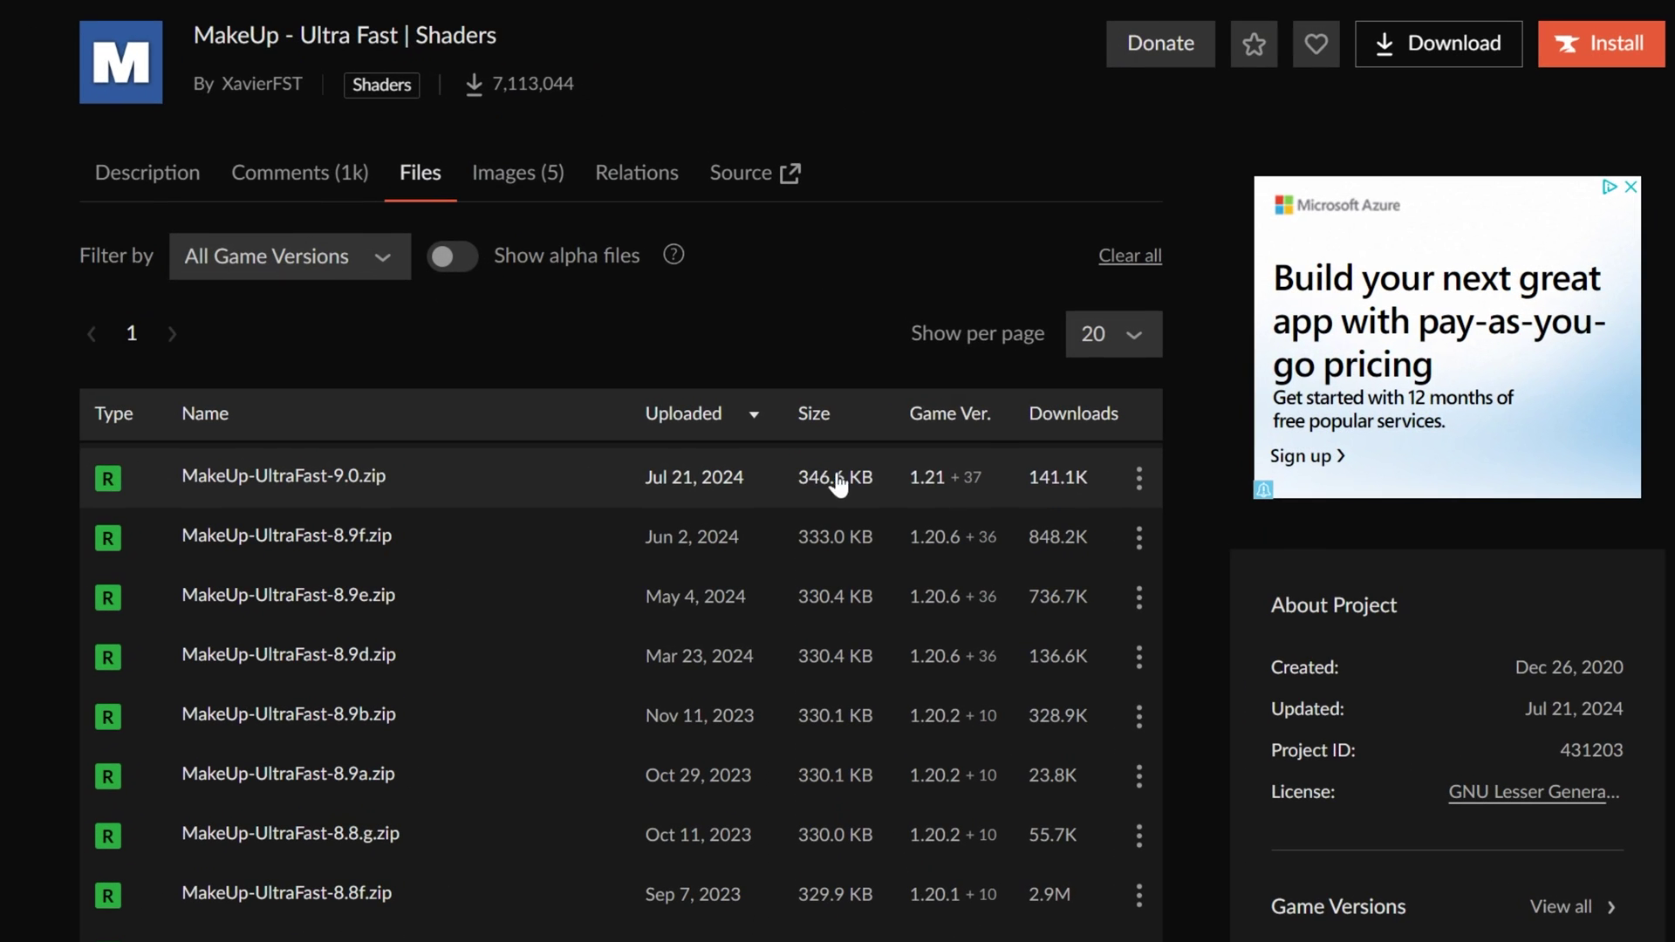
click(1139, 477)
click(1134, 602)
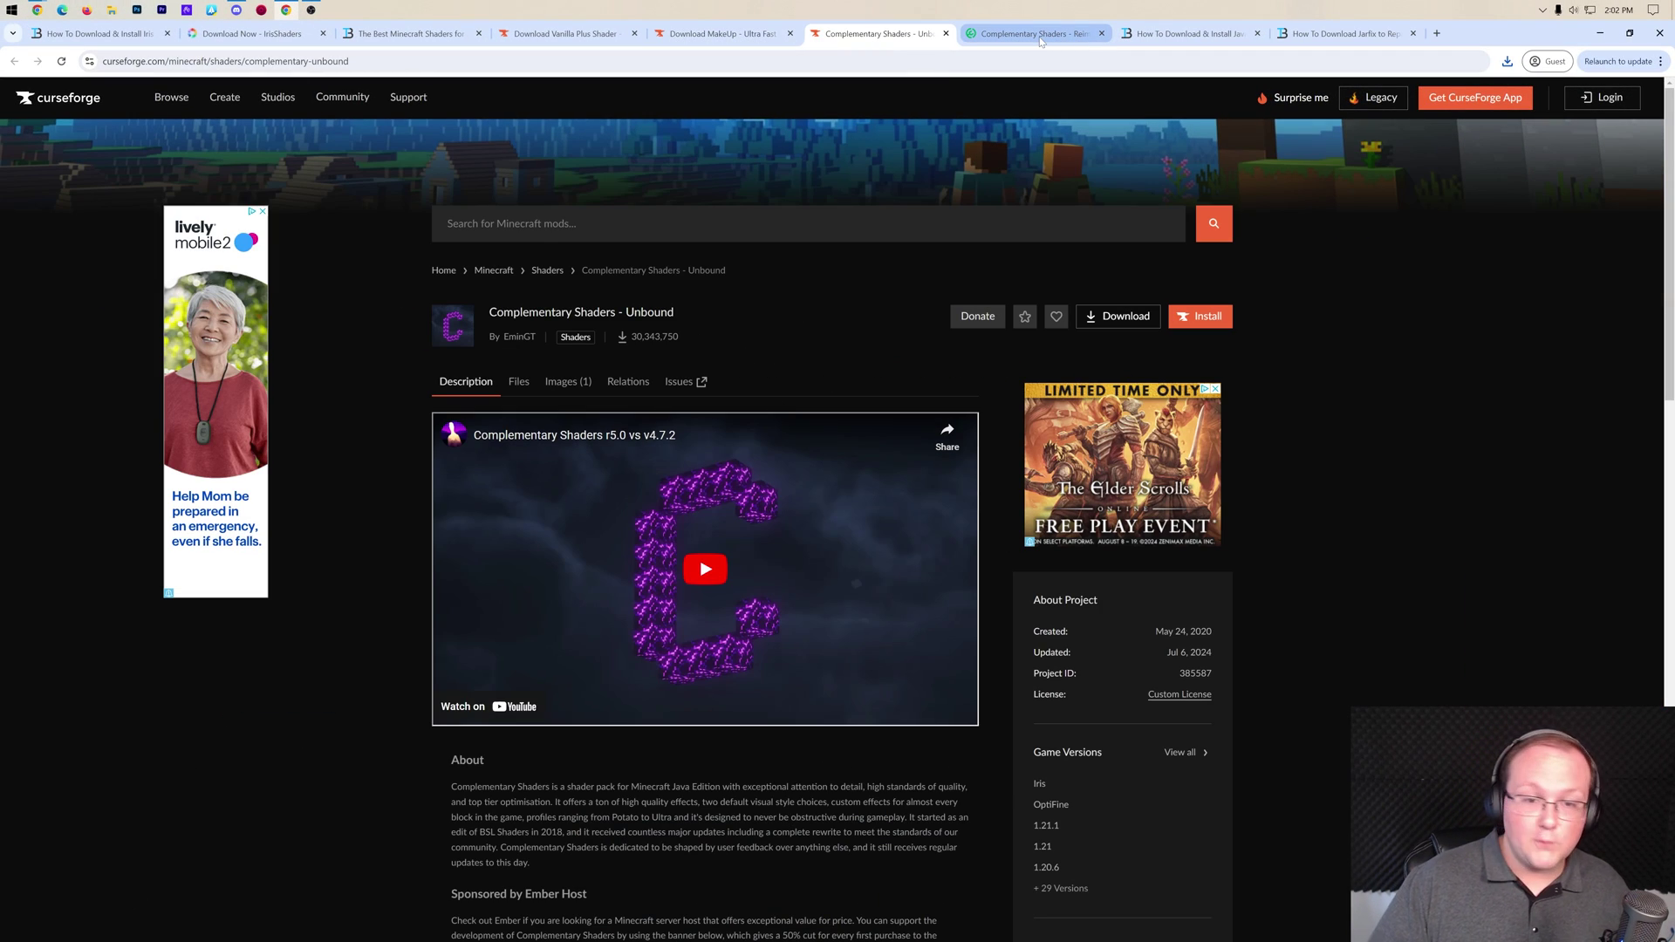
Download release r5.2.2 of Complementary Shaders - Reimagined from Modrinth and save ComplementaryReimagined_r5.2.2.zip in Downloads
click(1039, 35)
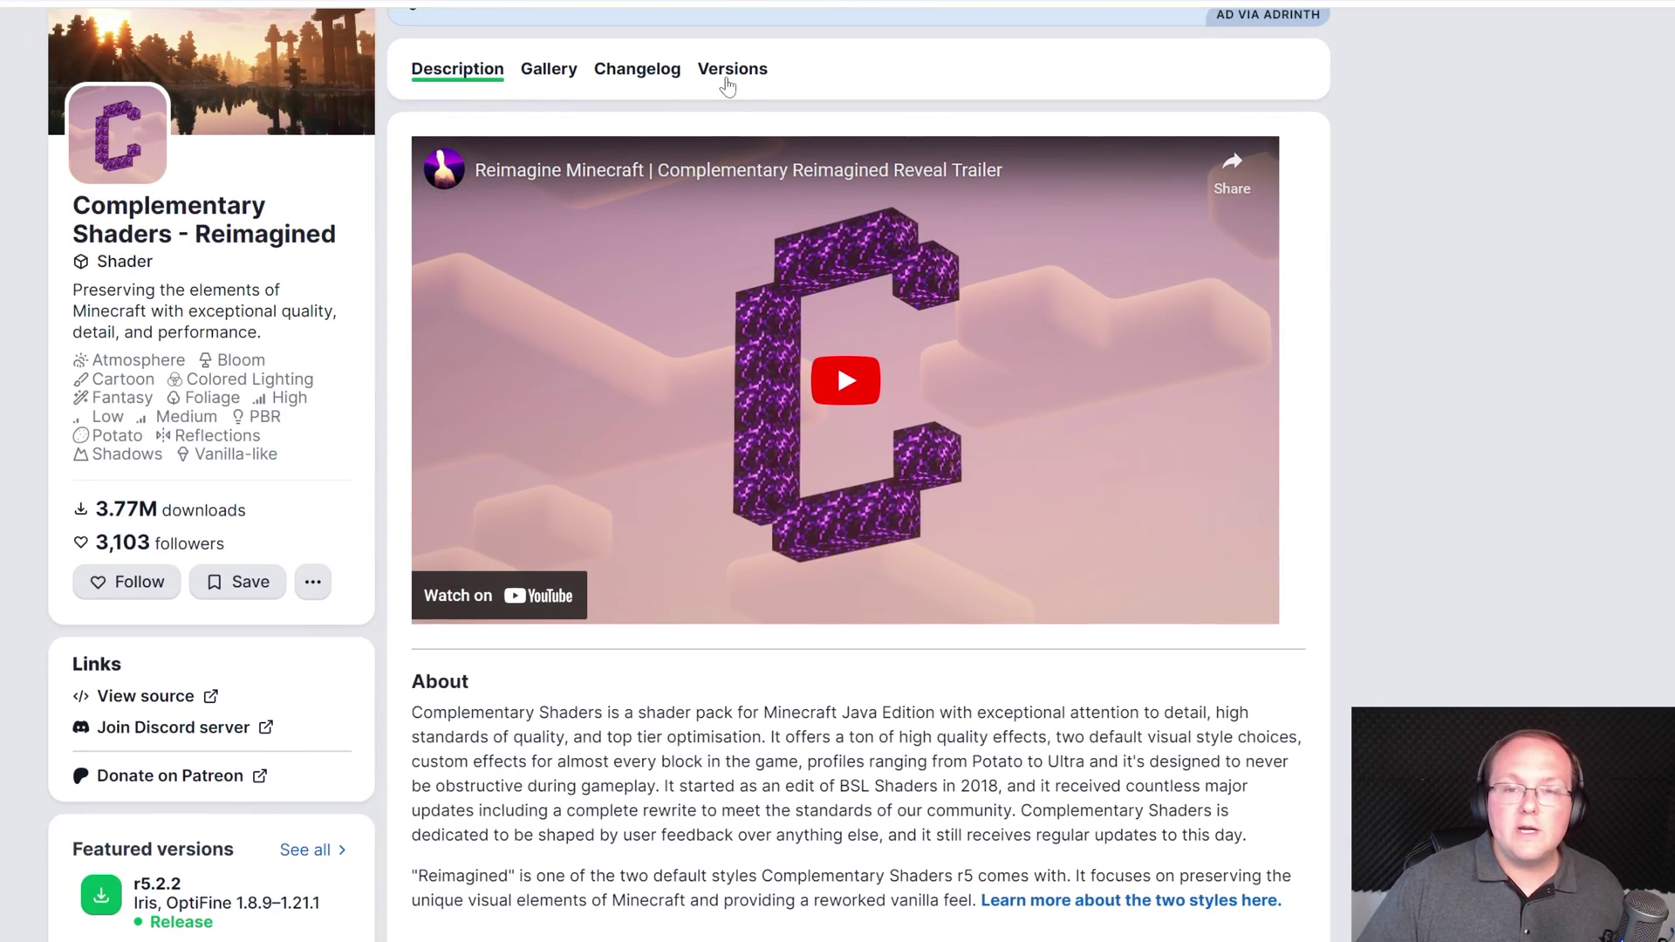
click(726, 78)
scroll(726, 83, down, 1)
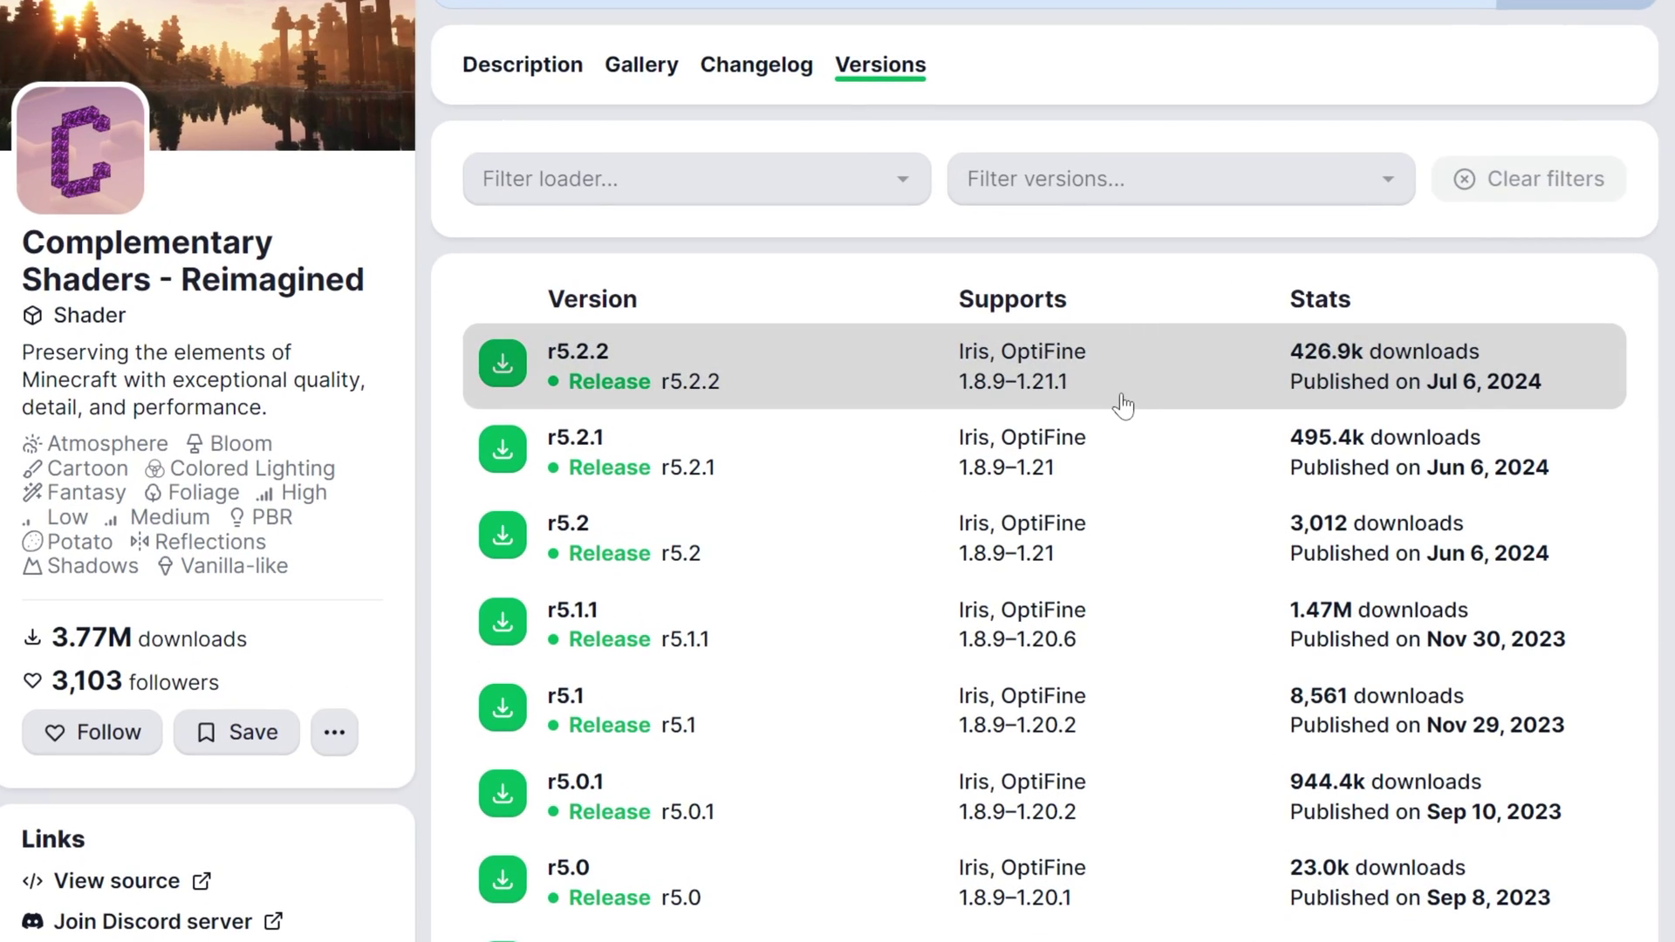
drag(1123, 404, 1022, 395)
click(1023, 394)
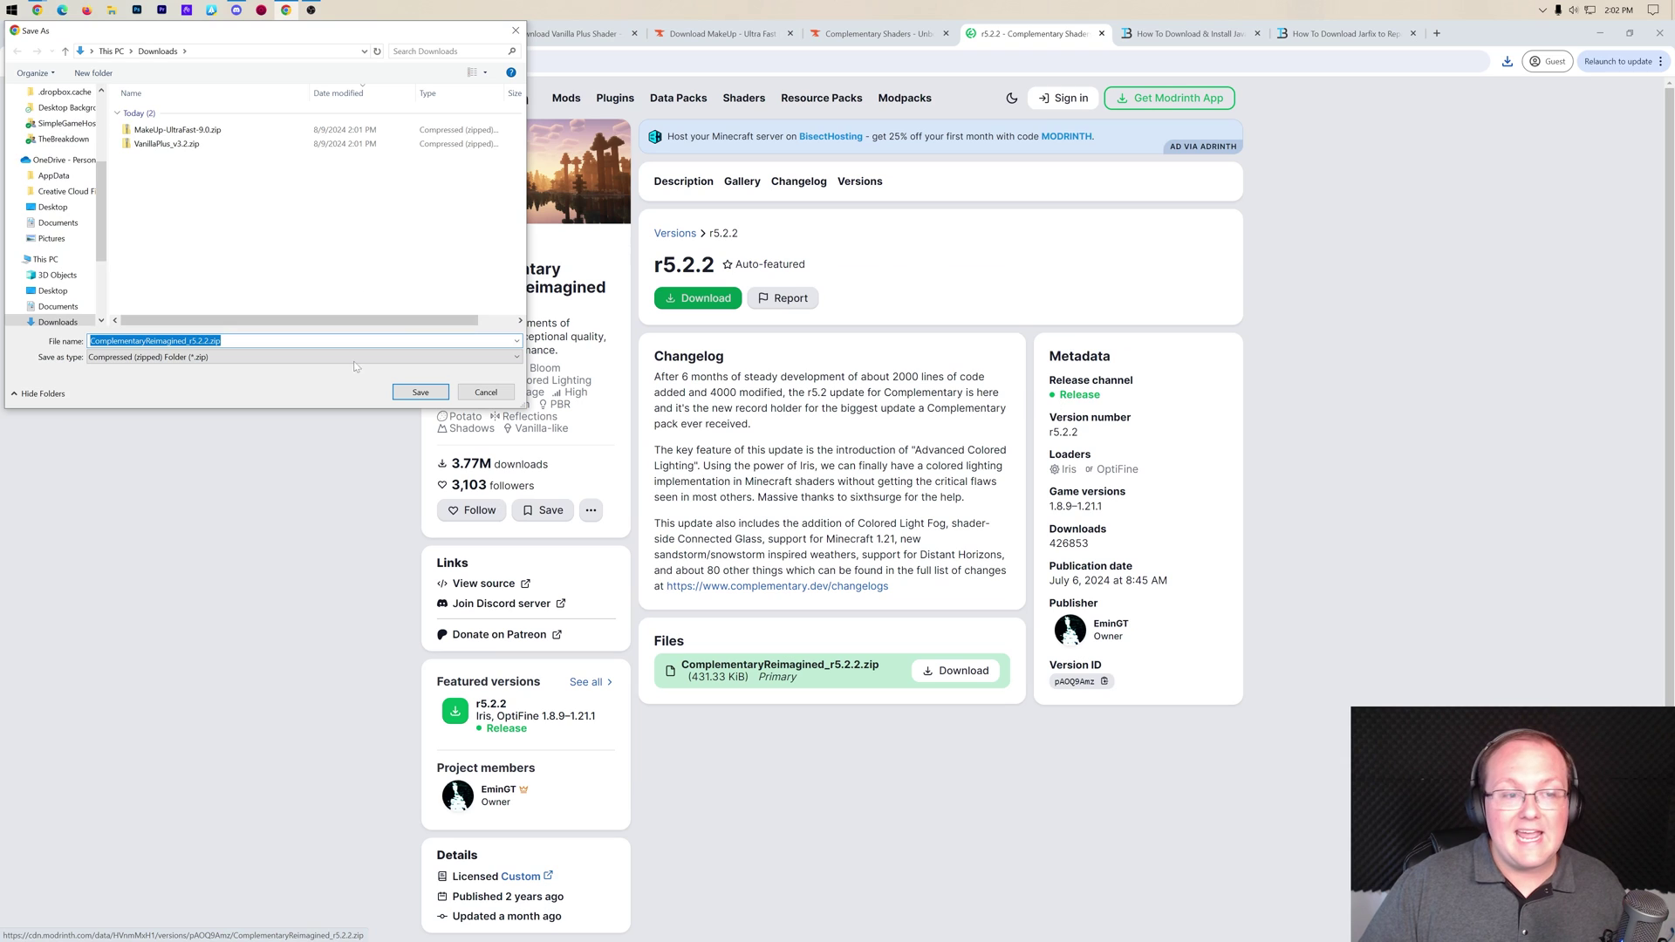
click(419, 392)
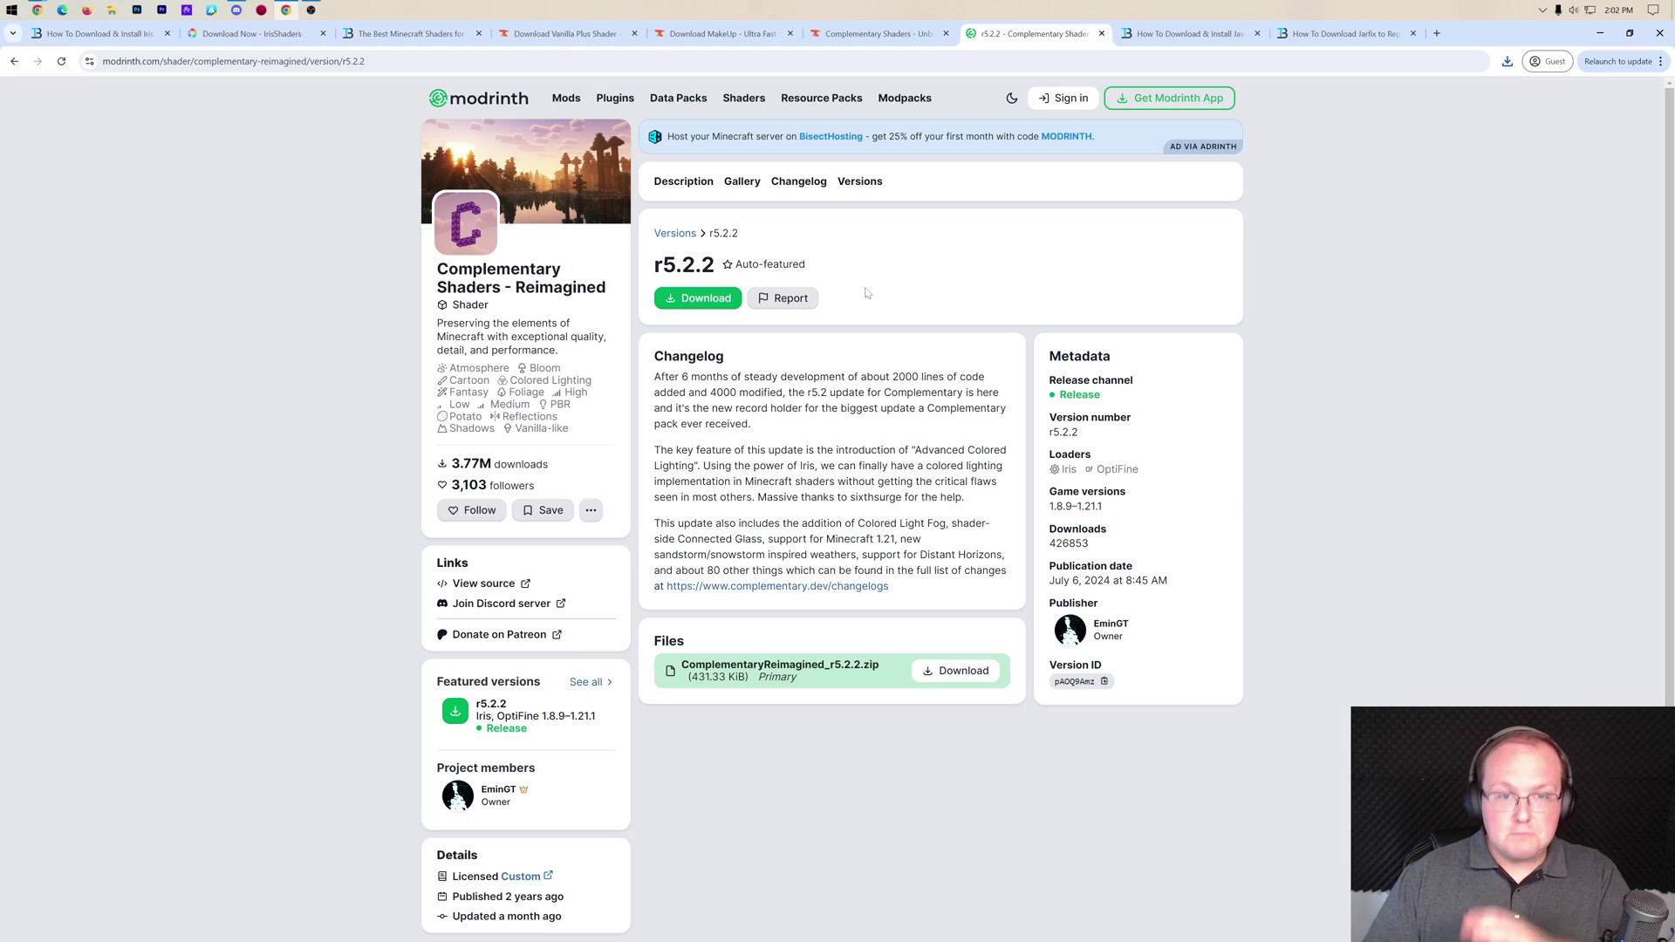
Browse the general shader catalogues on Modrinth and CurseForge for further shader packs
click(729, 102)
scroll(785, 349, down, 5)
click(875, 35)
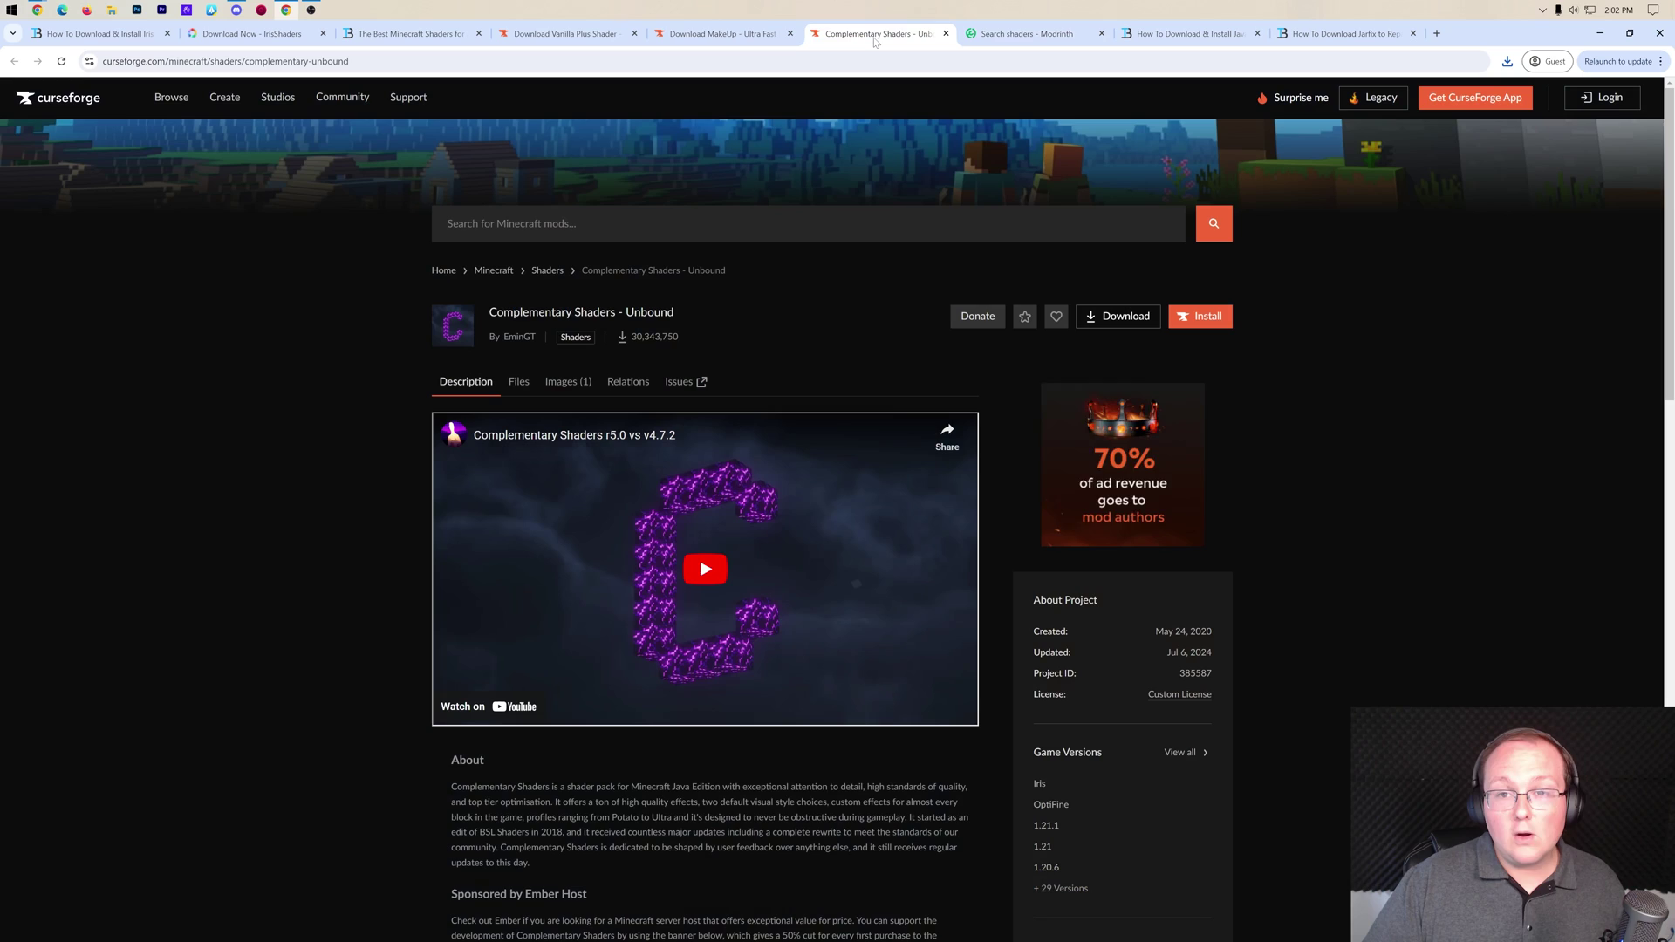
click(547, 271)
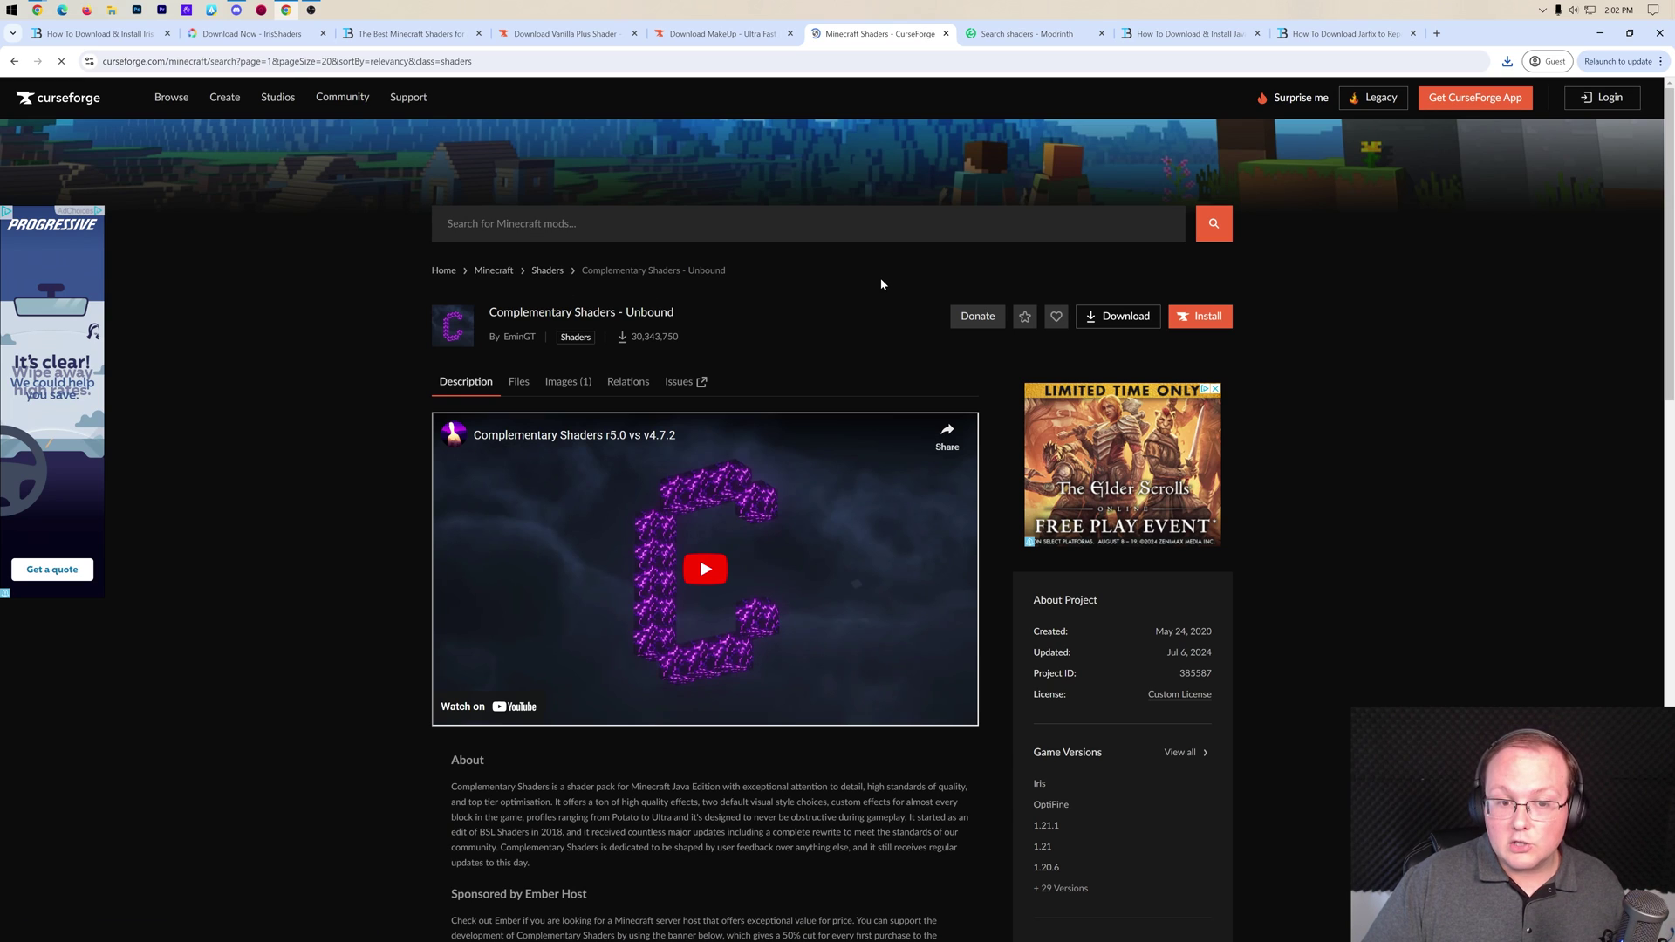
scroll(890, 303, down, 1)
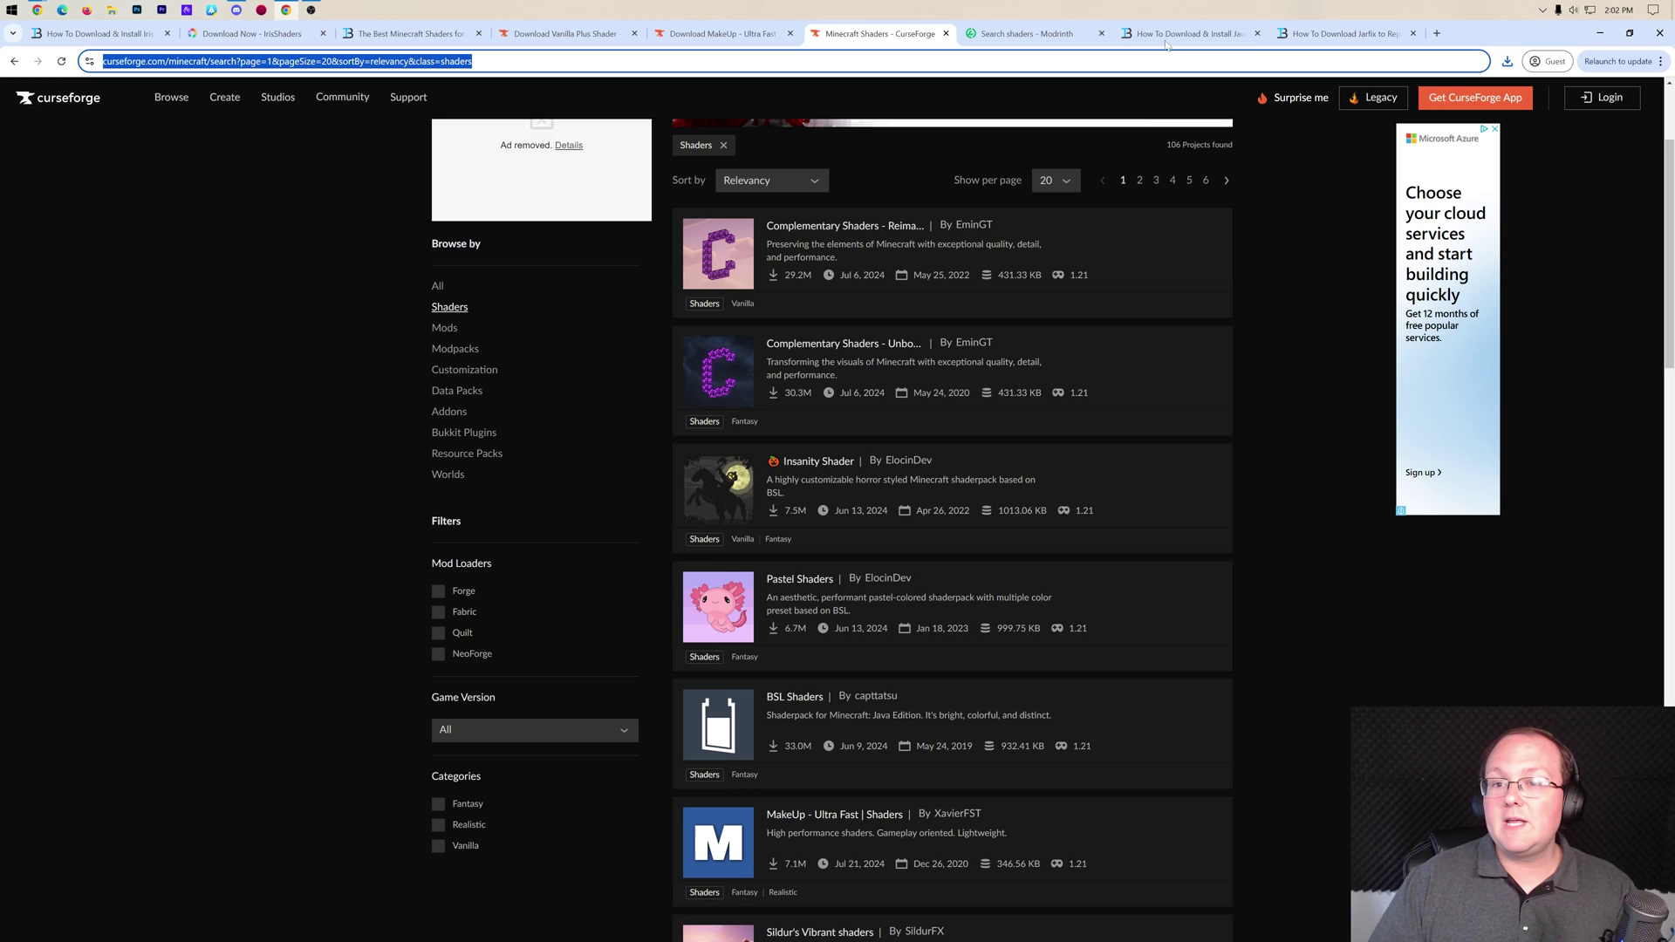
Move the three shader packs and Iris-Installer-3.2.1.jar from Downloads to the desktop and place the VanillaPlus pack beside the Complementary pack
click(1599, 33)
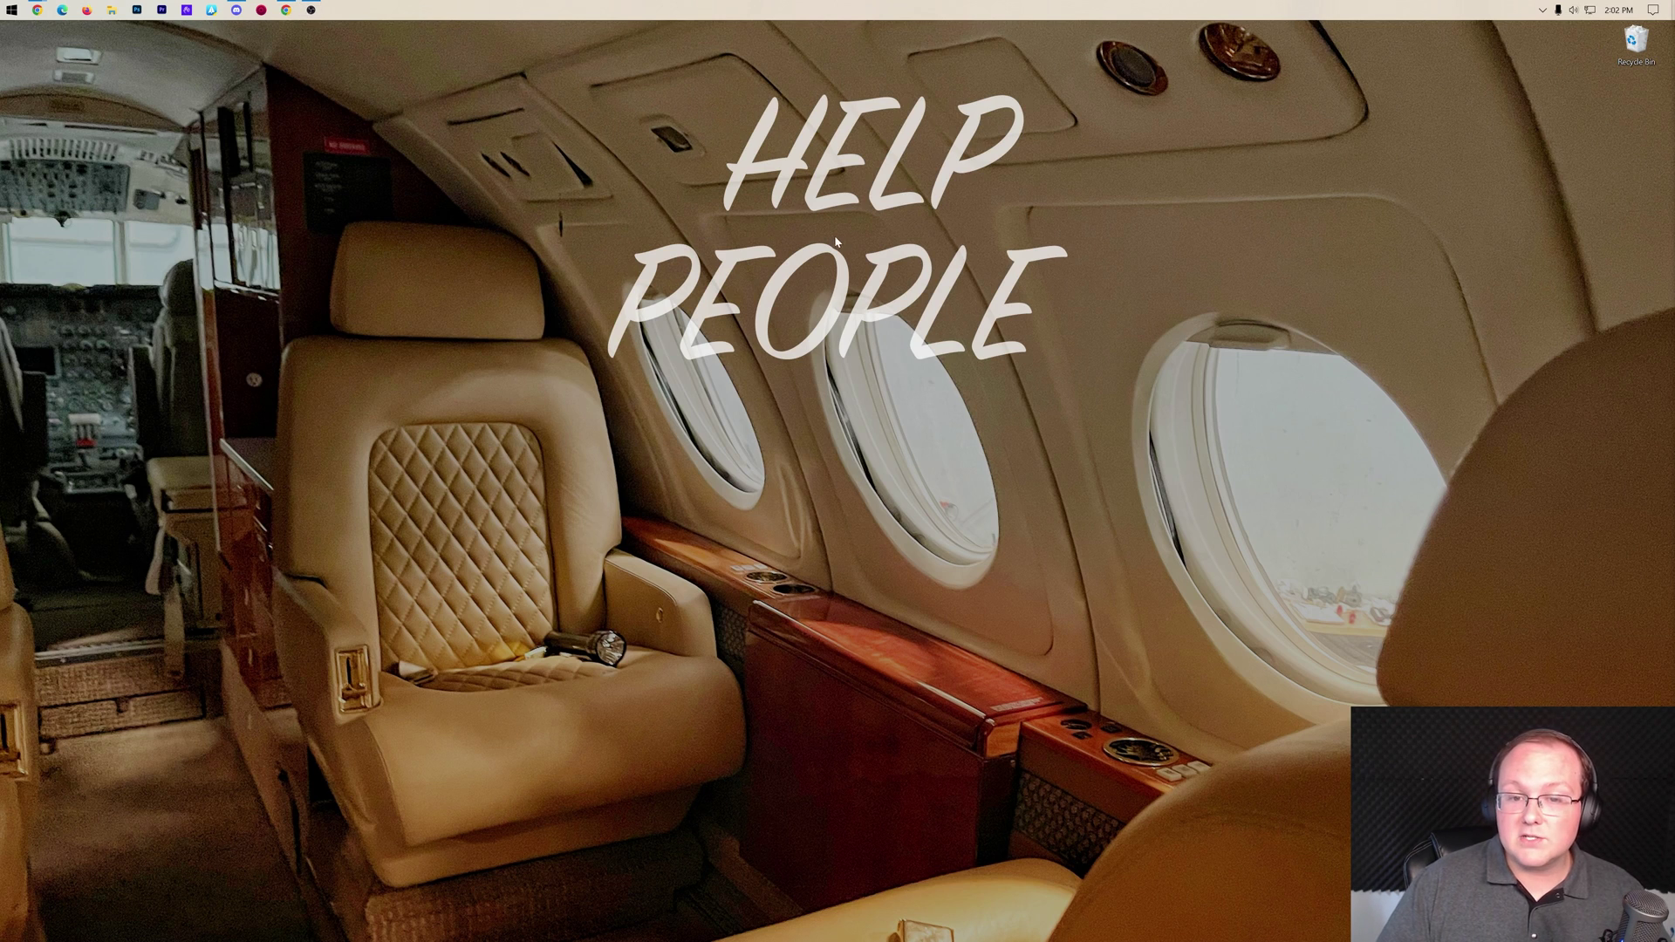
key(super+e)
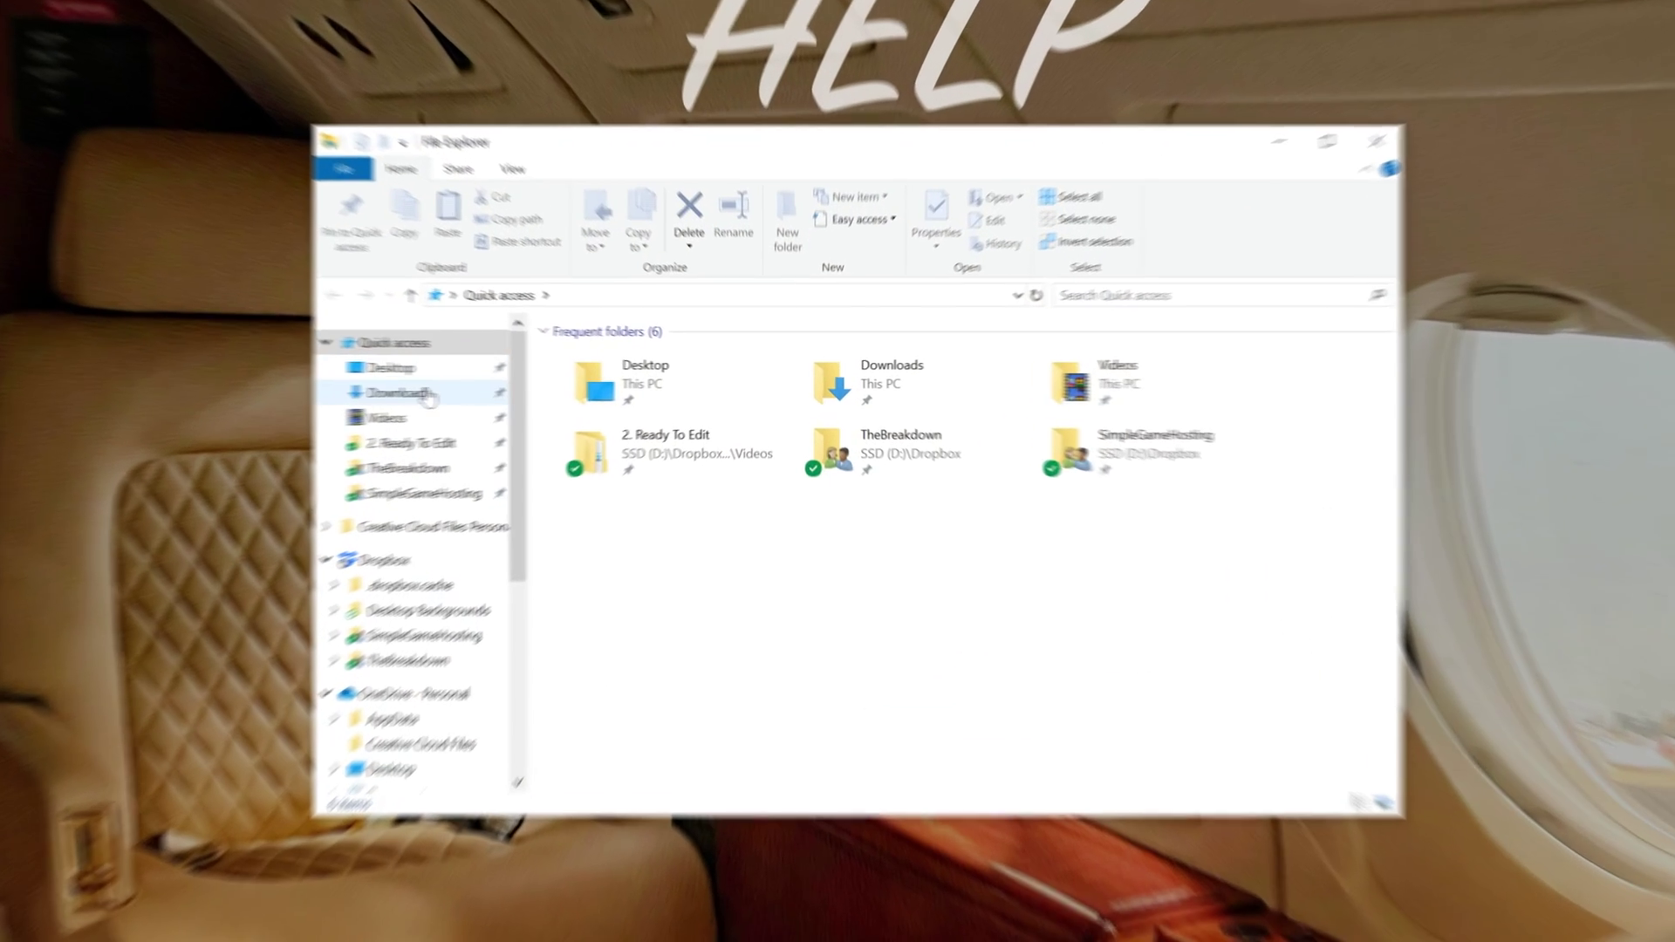
click(428, 398)
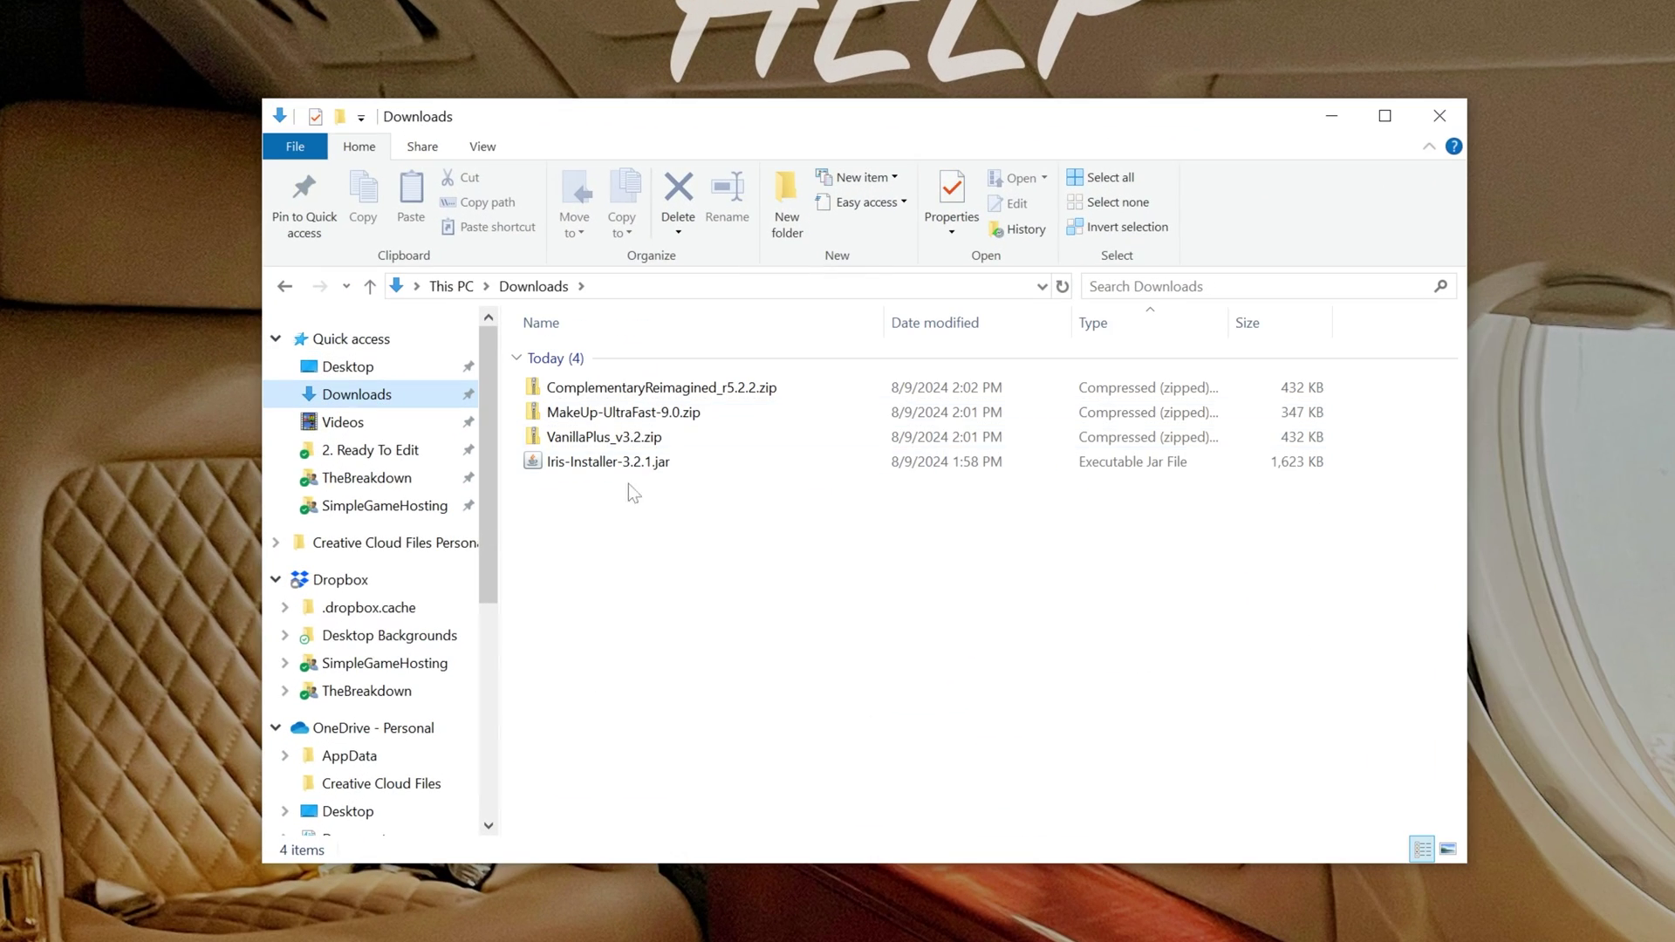
click(610, 388)
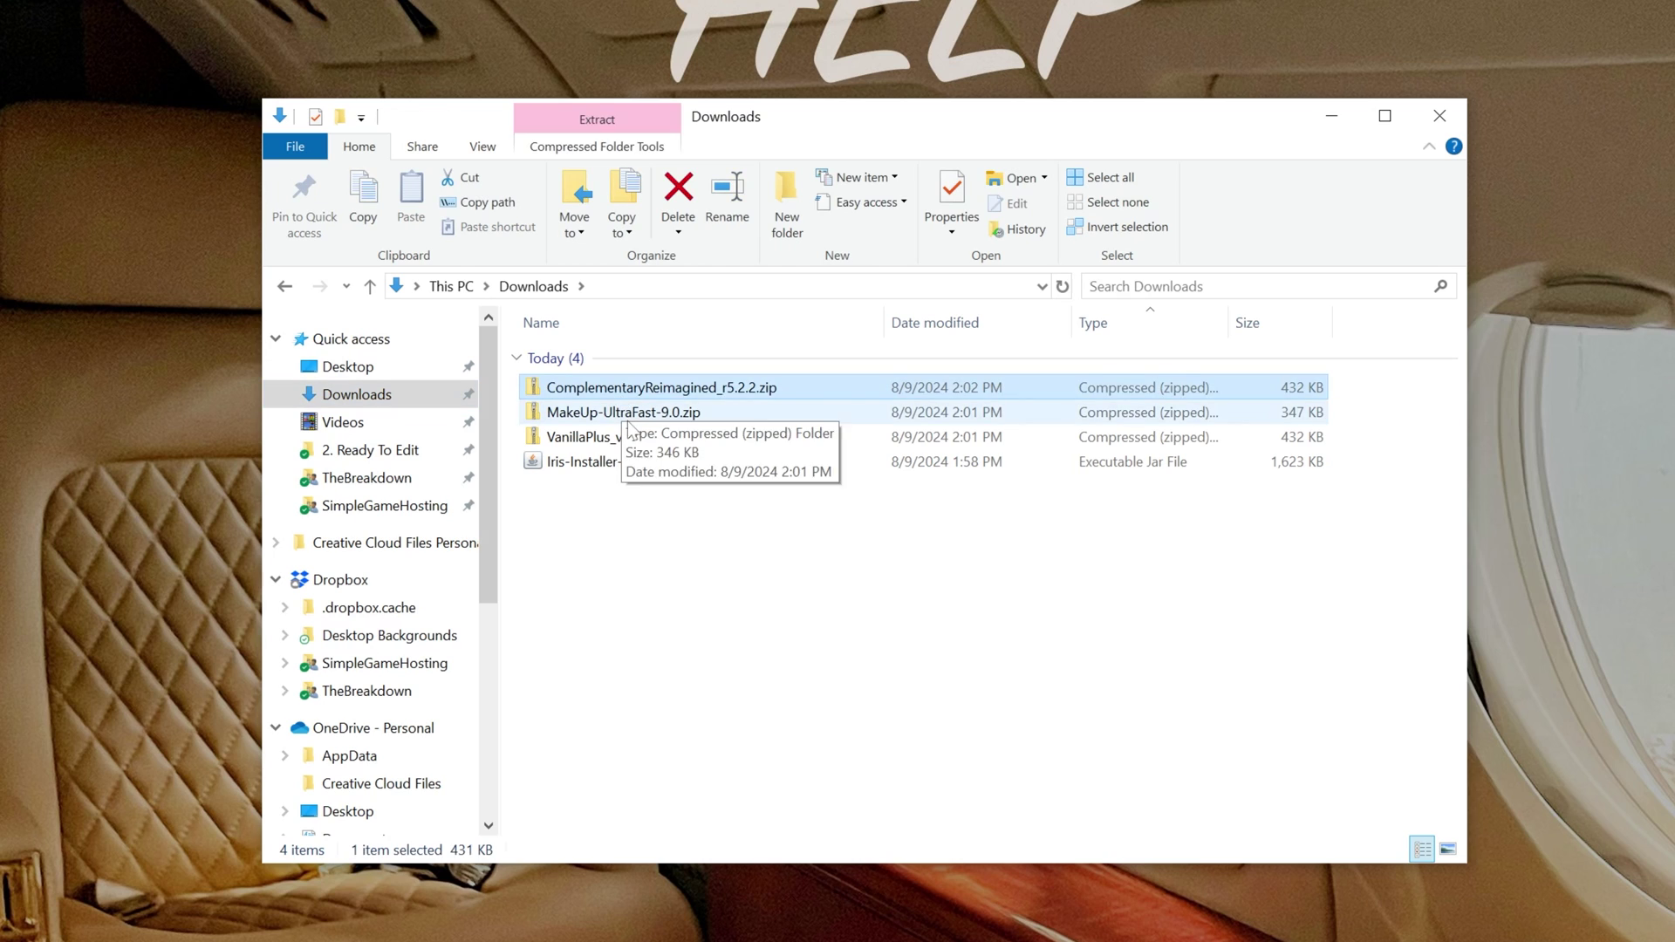
click(625, 442)
drag(642, 494, 192, 33)
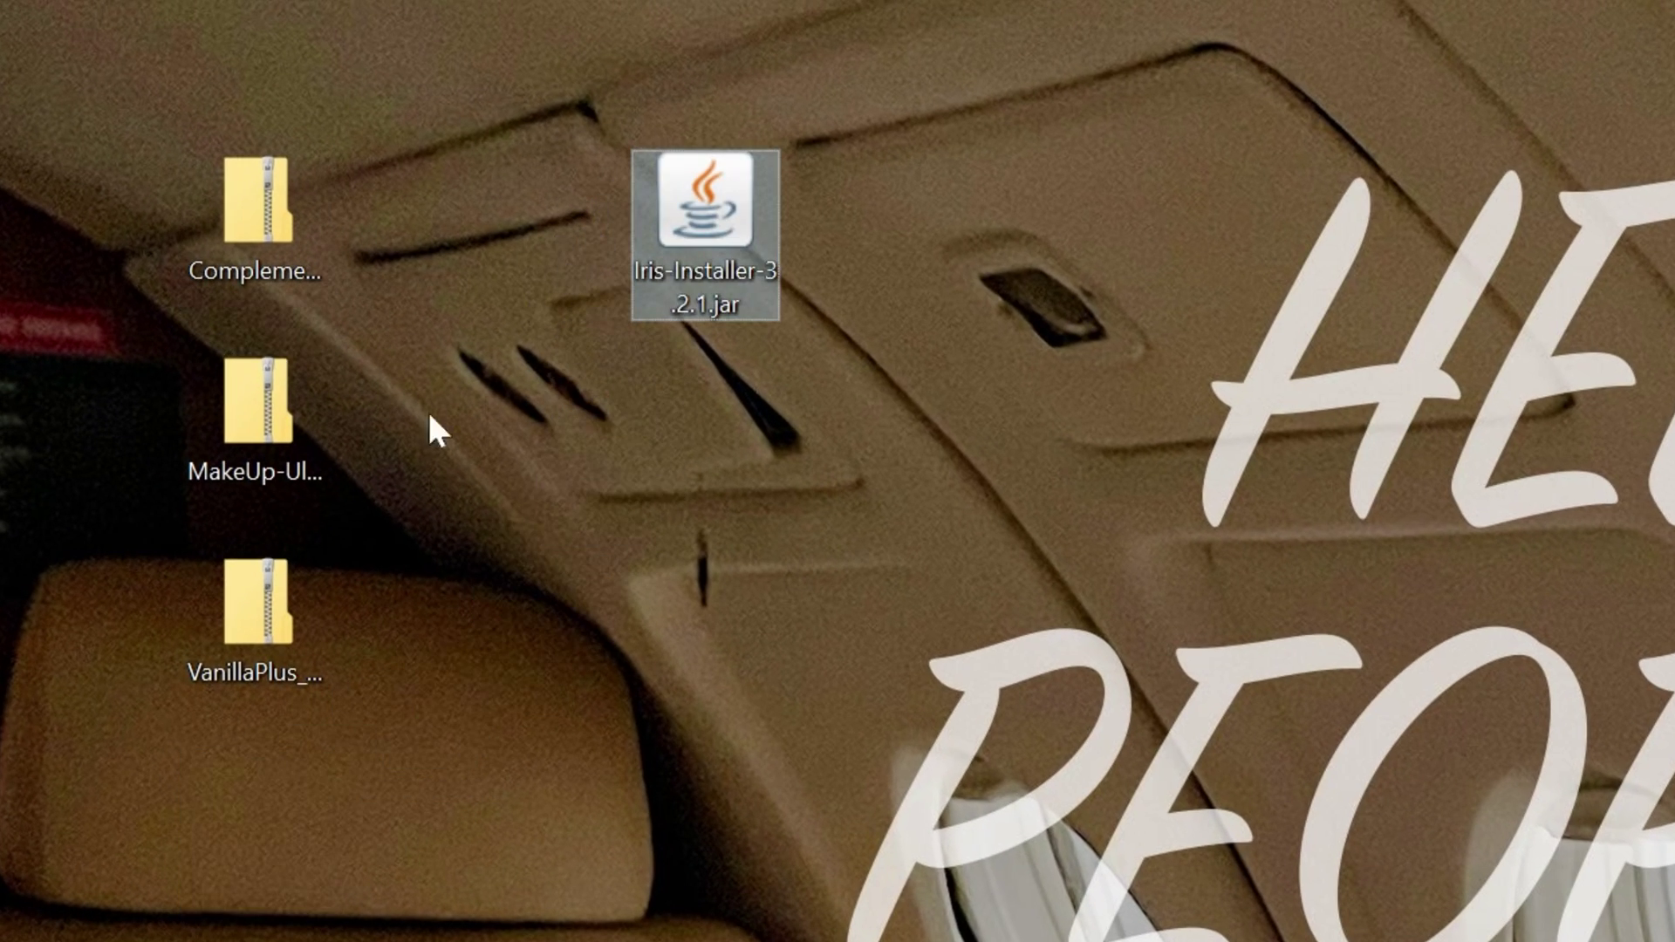
drag(251, 611, 349, 180)
click(705, 200)
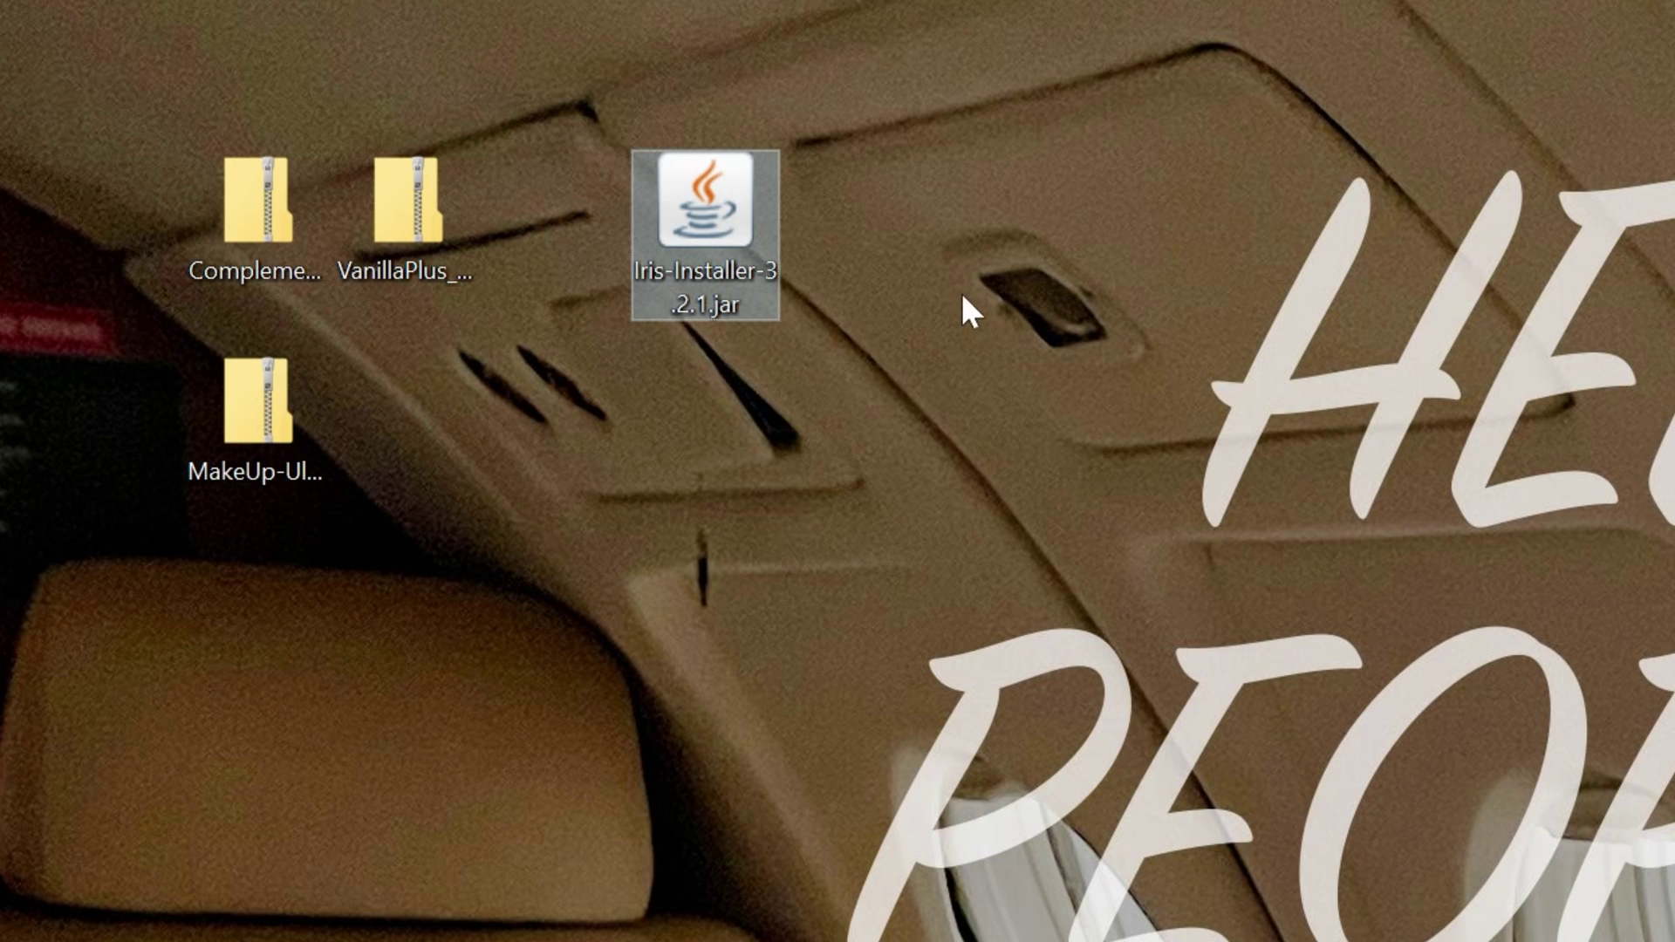
Look through the Java 21 installation guide and open Iris-Installer-3.2.1.jar with Java(TM) Platform SE binary
right_click(749, 220)
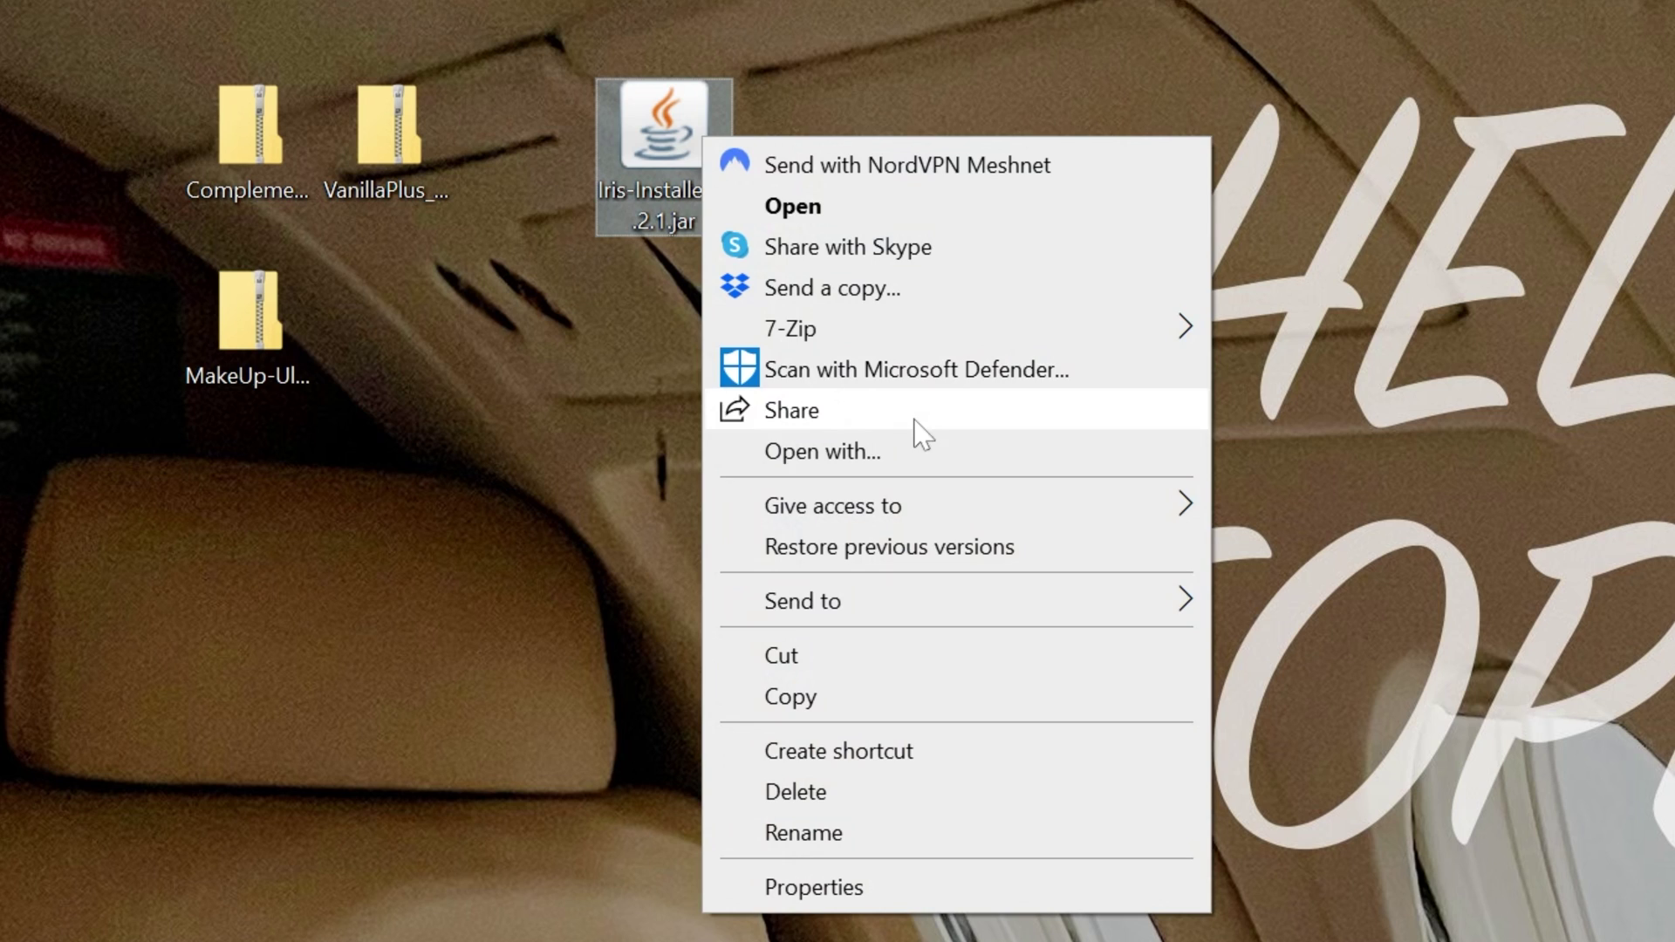
click(908, 449)
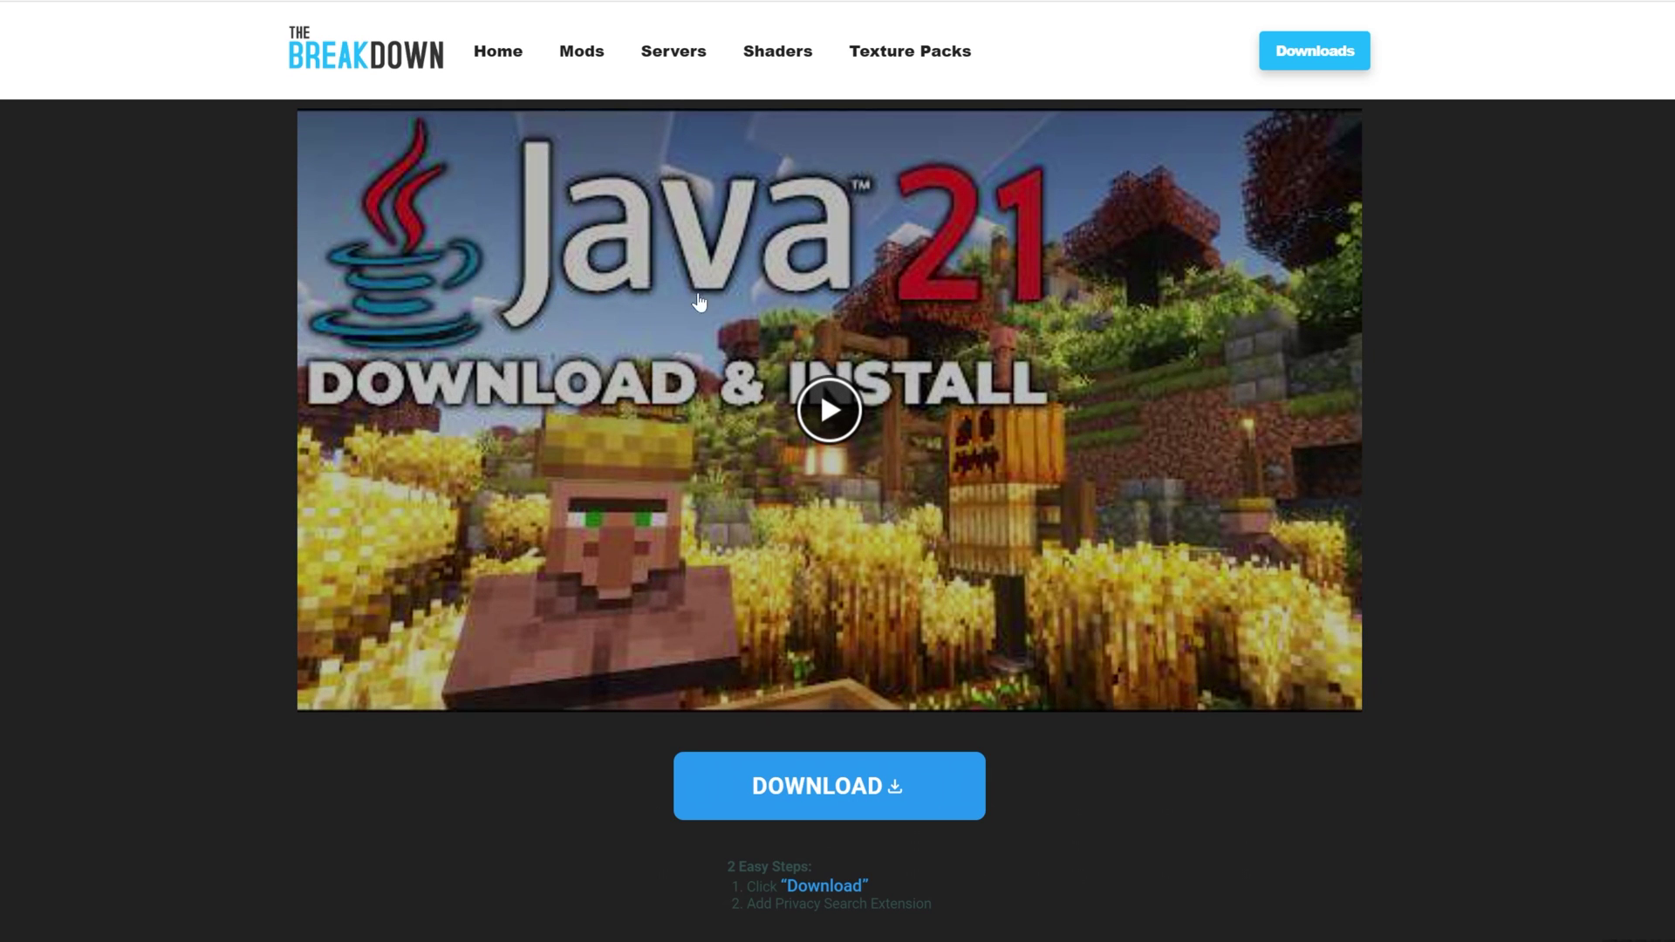
scroll(1626, 430, down, 8)
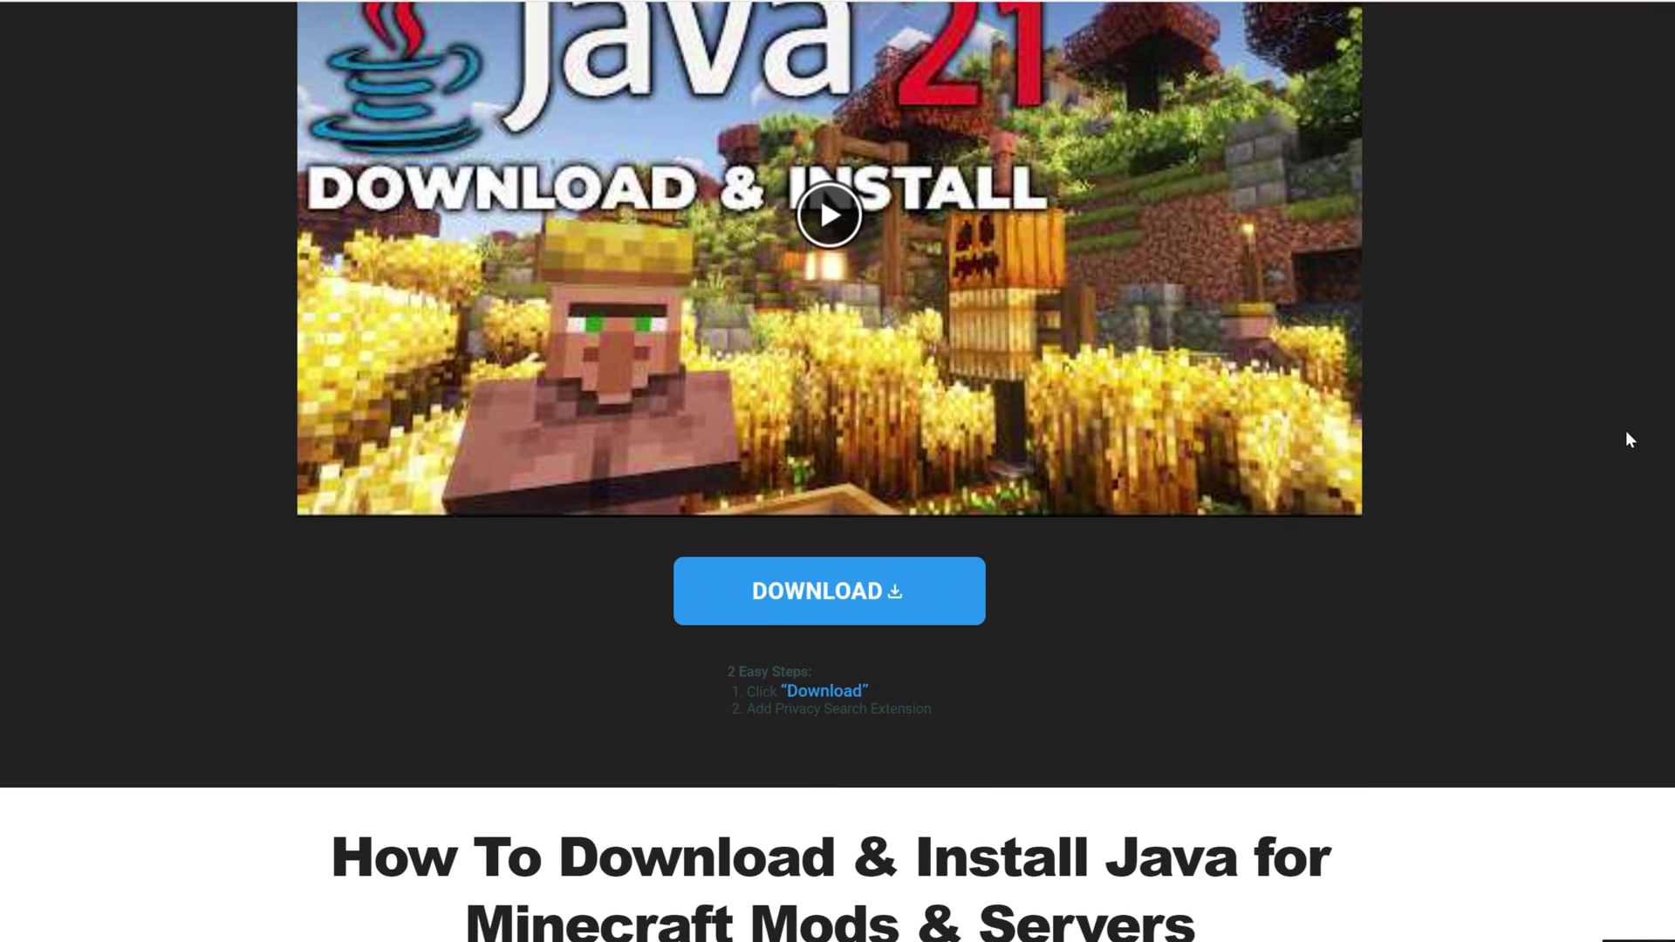
scroll(1626, 437, down, 20)
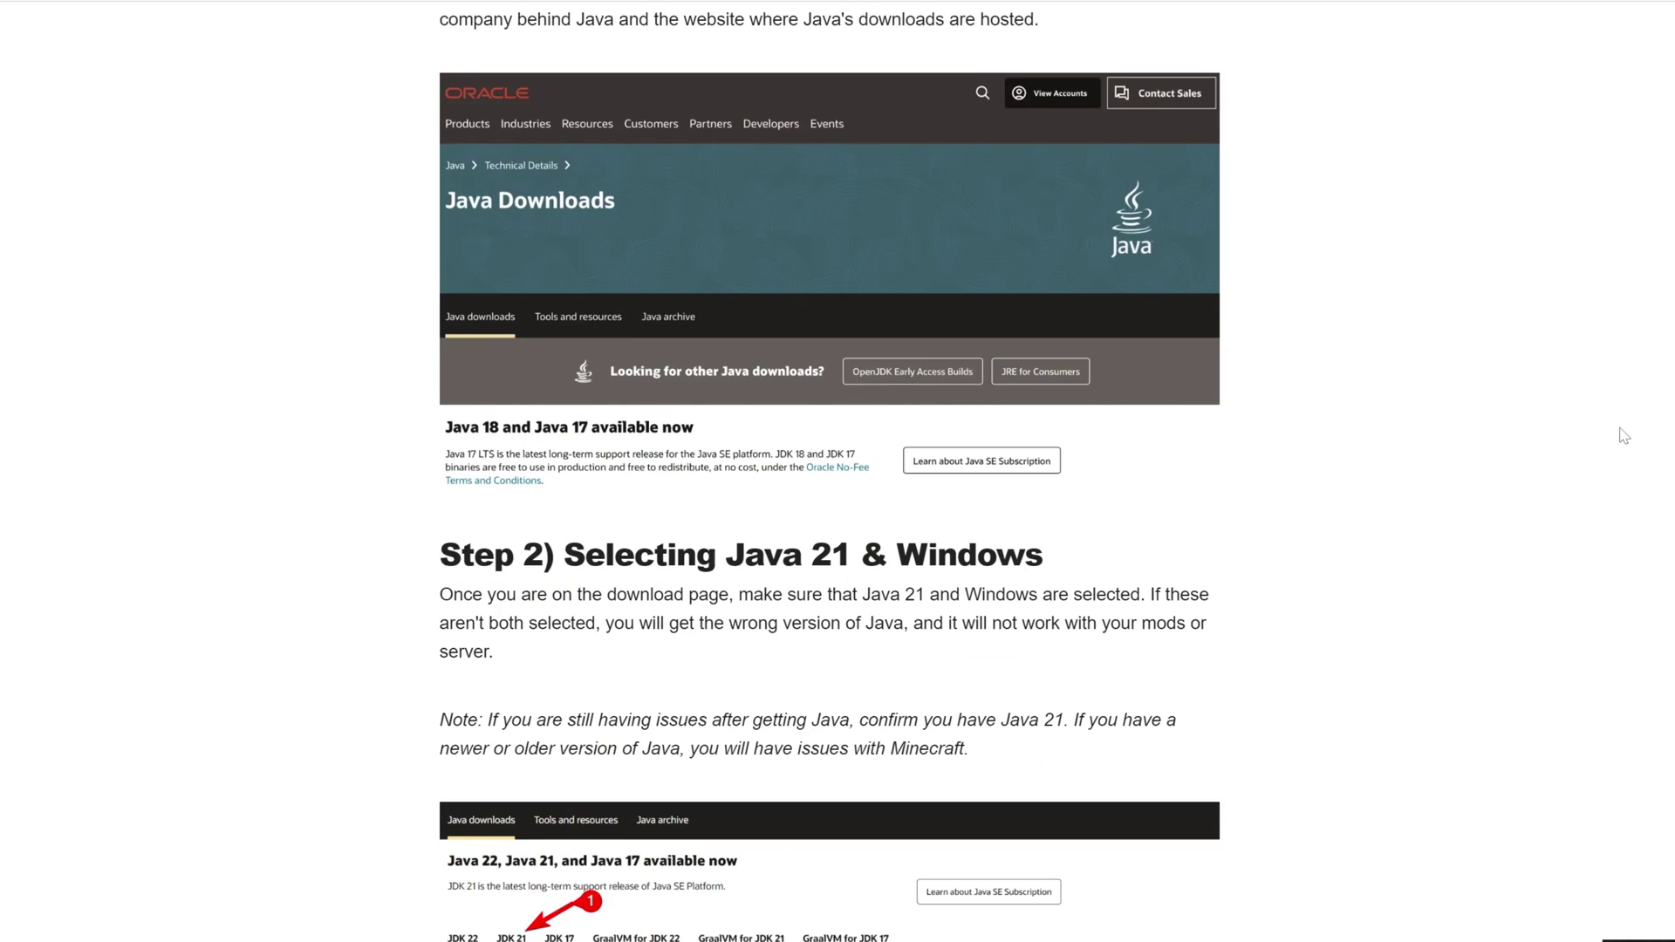
scroll(1624, 436, up, 20)
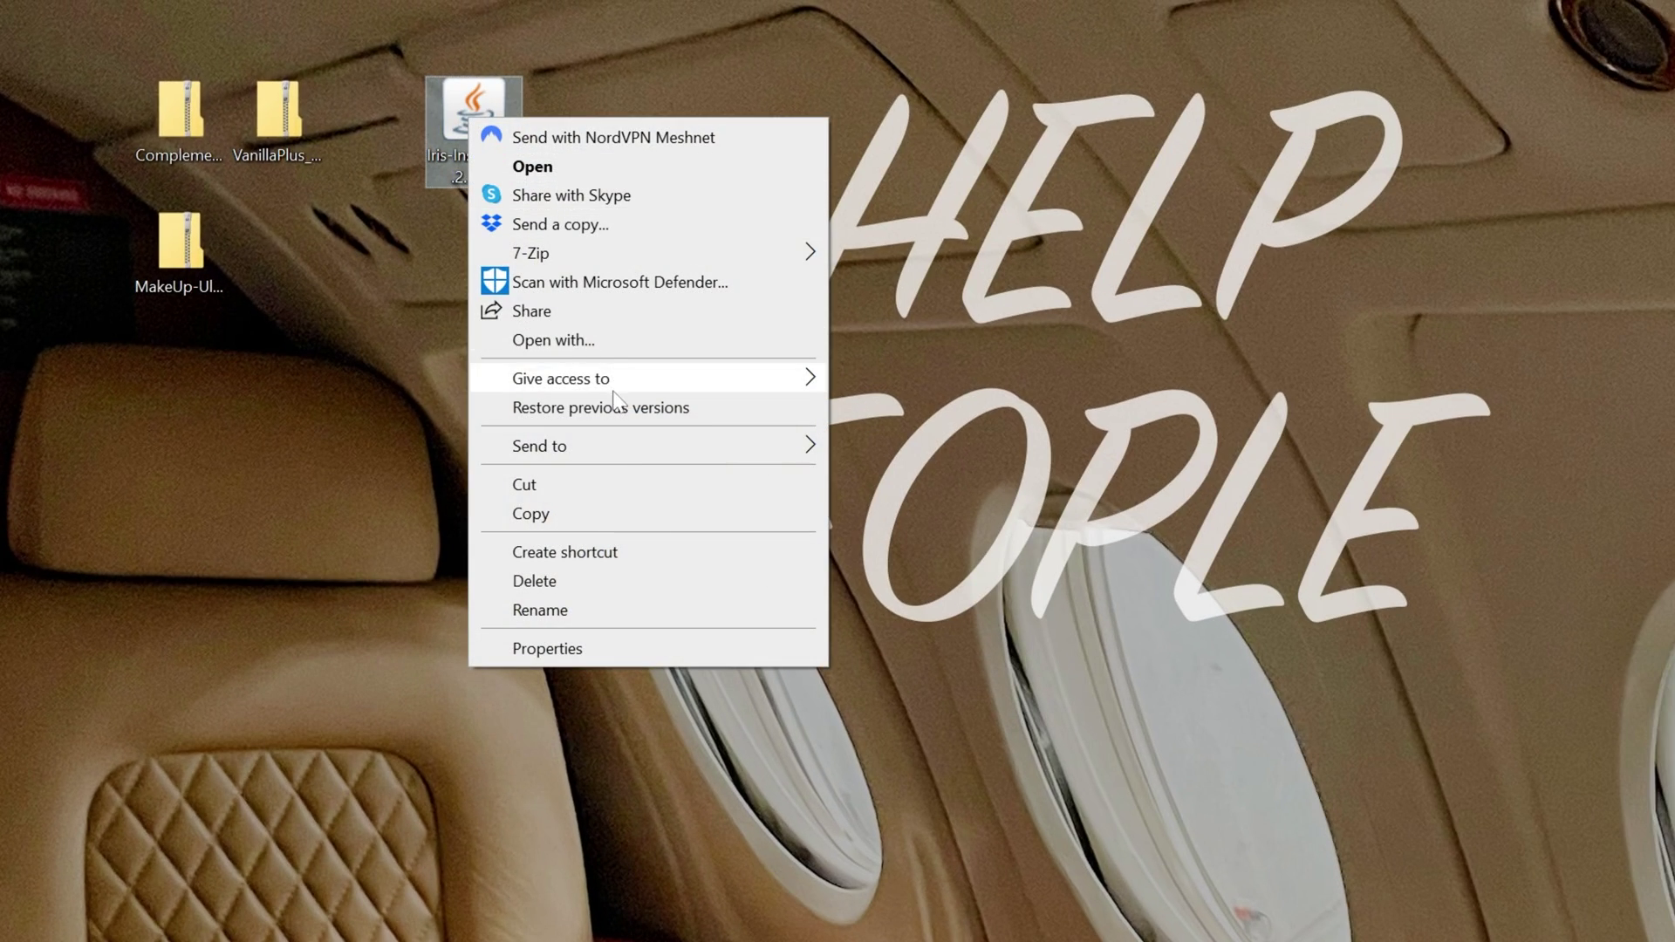
click(553, 341)
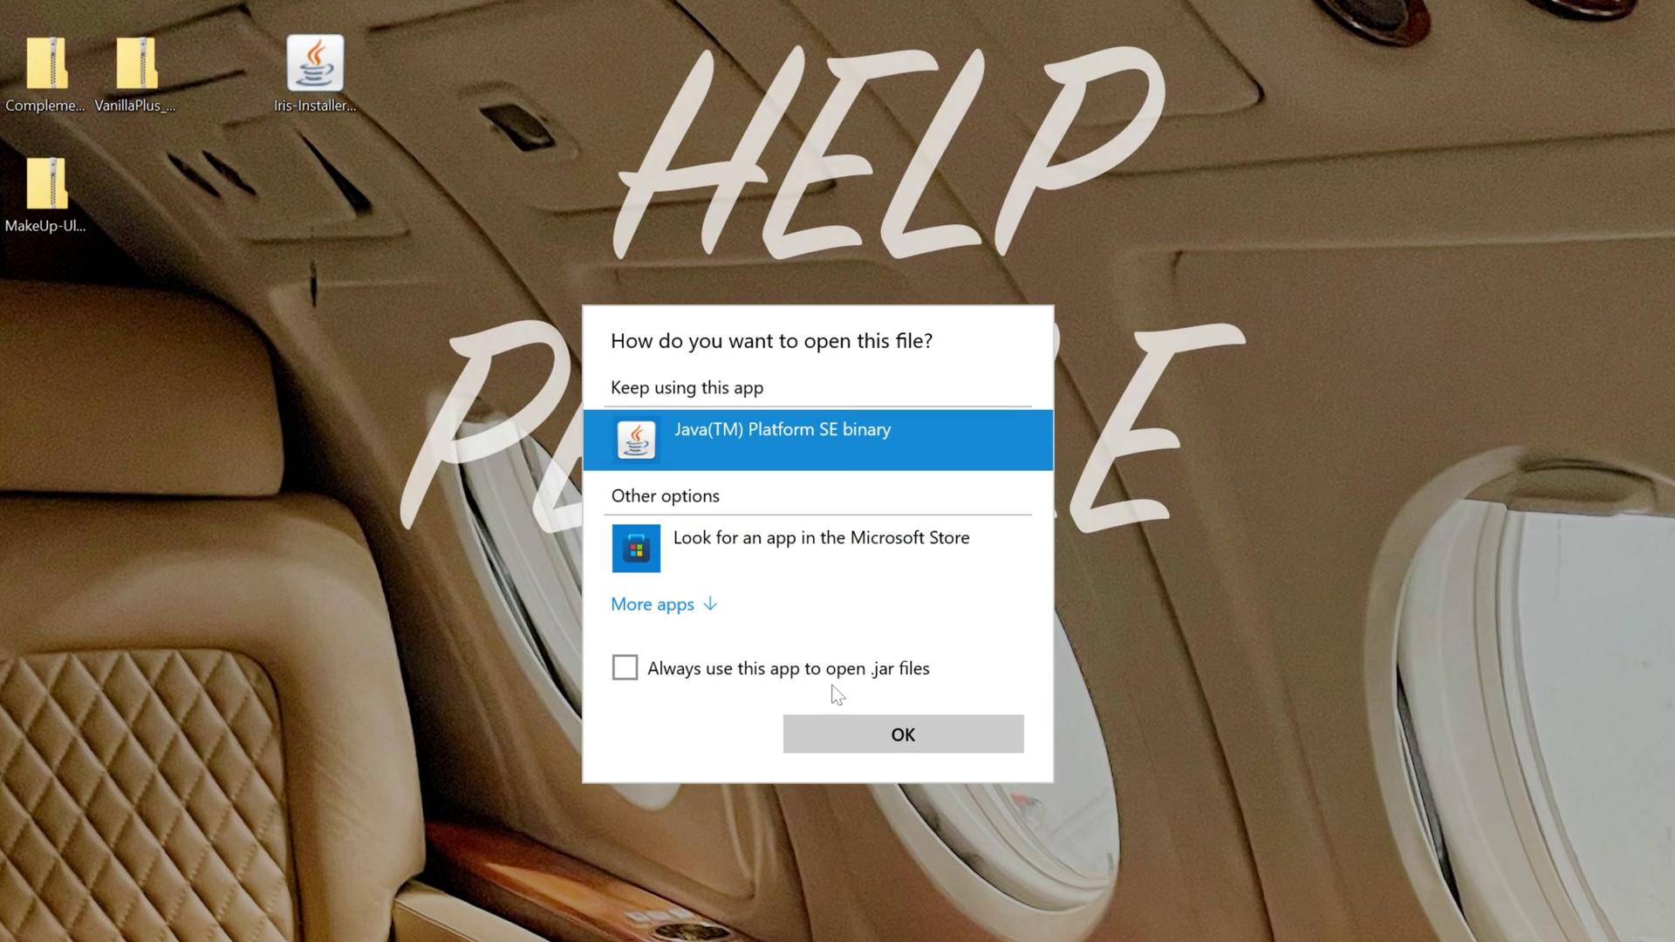
click(848, 733)
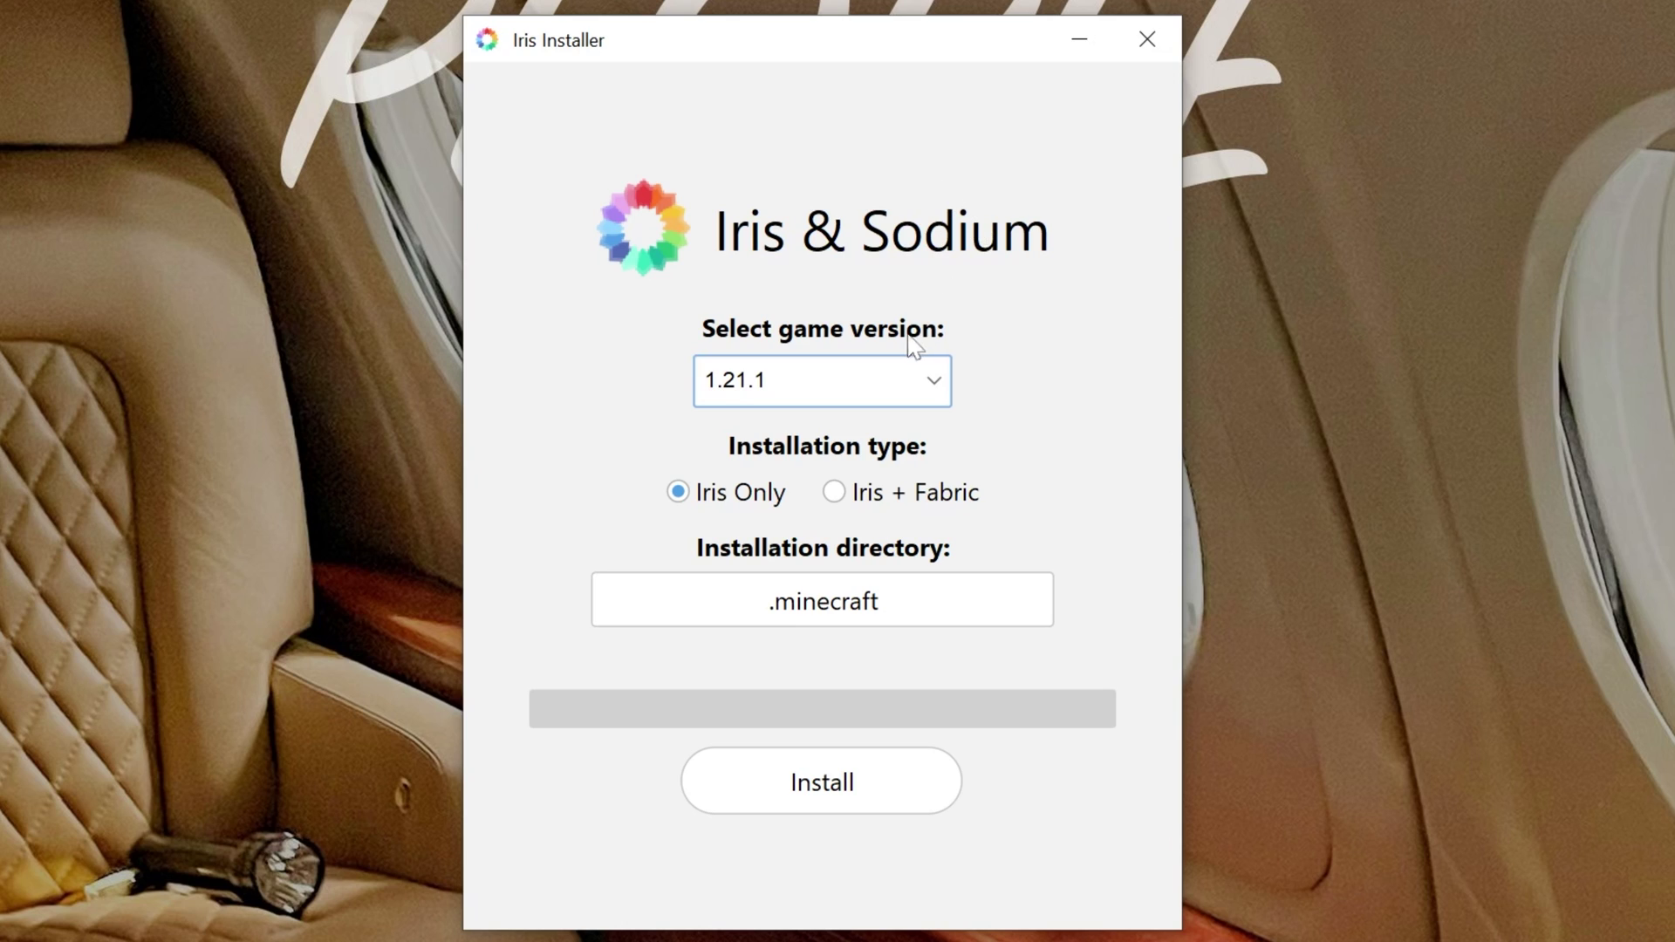
Install Iris & Sodium for game version 1.21.1 with the Iris Only type and close the installer
click(827, 383)
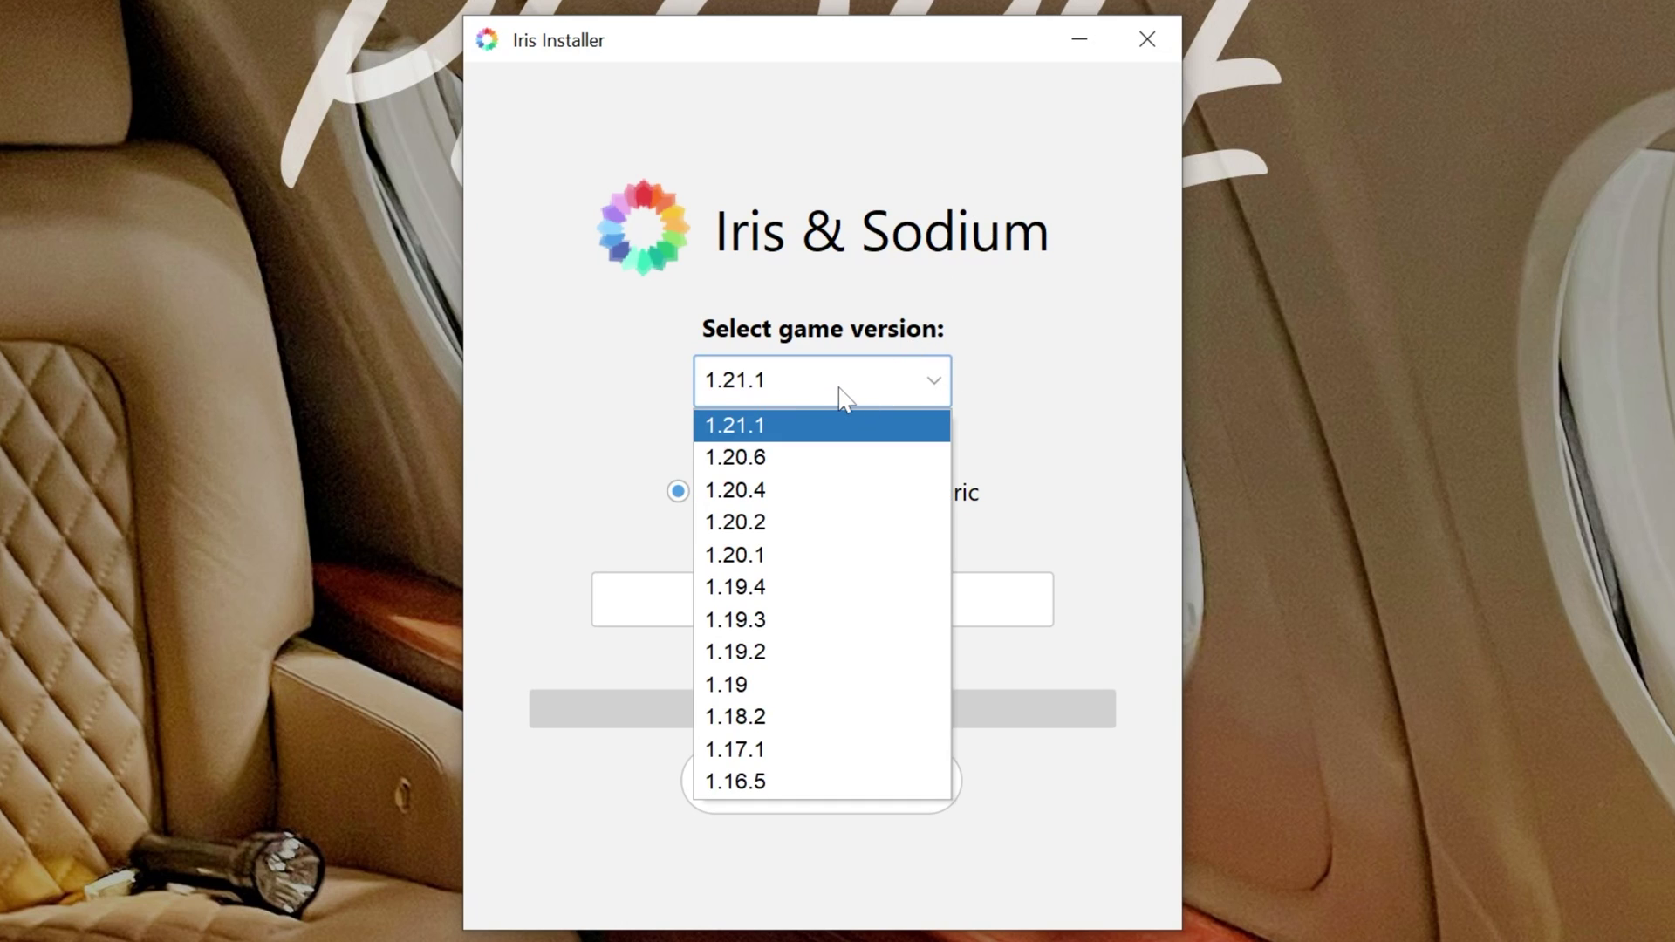
click(836, 430)
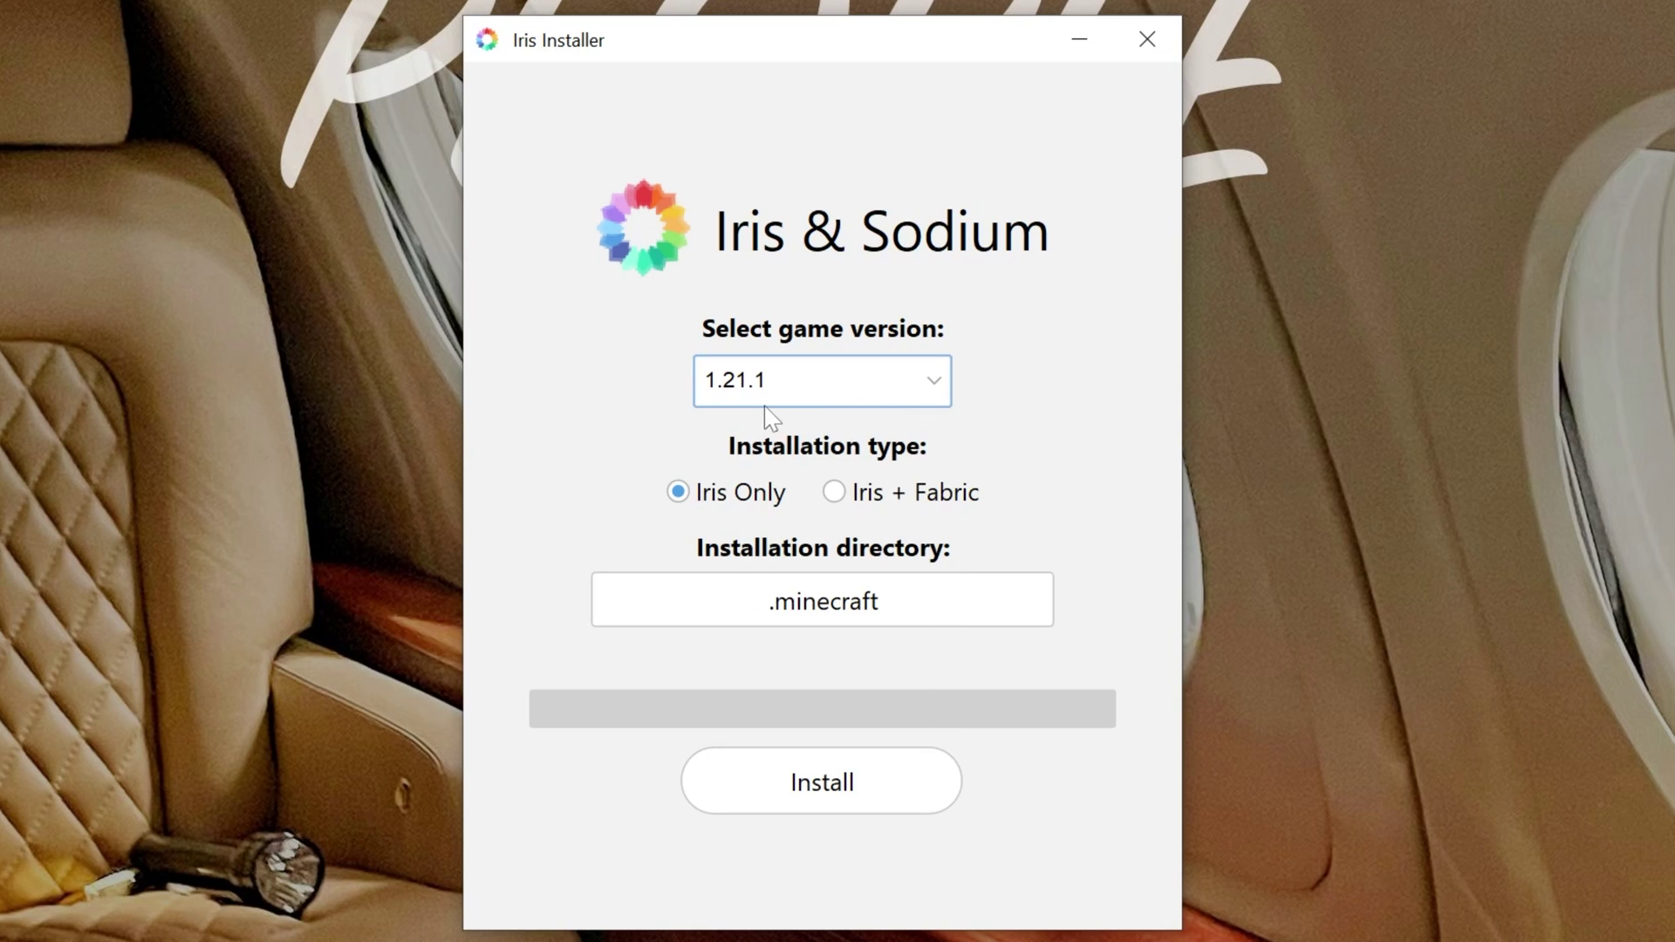
click(903, 775)
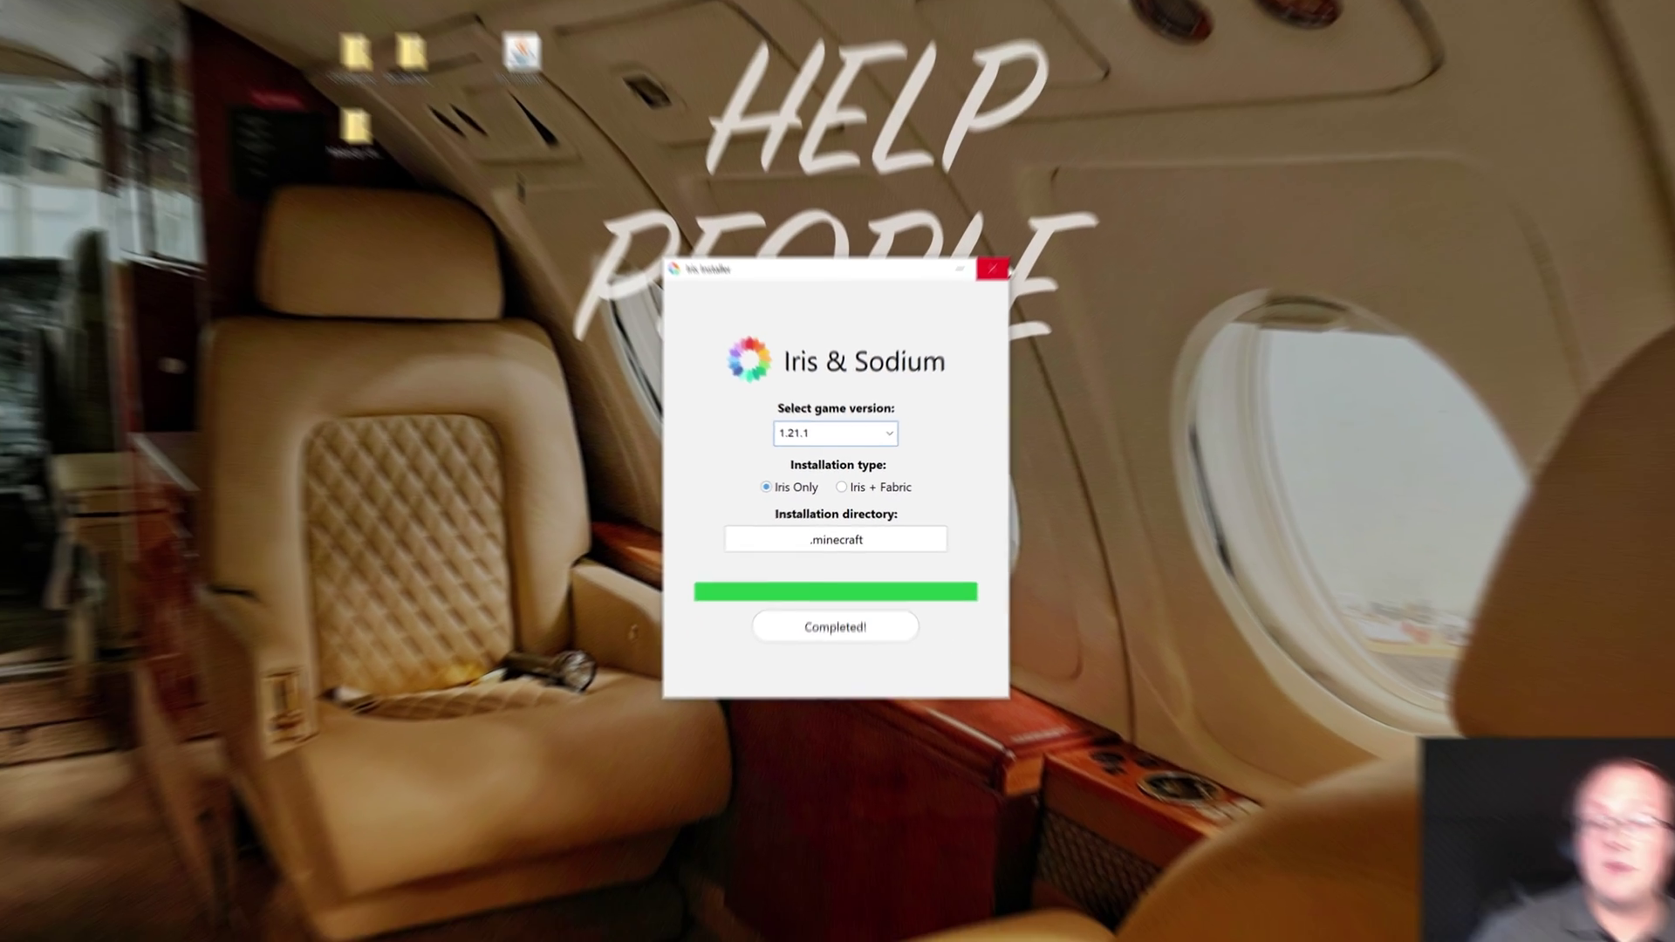
click(1147, 39)
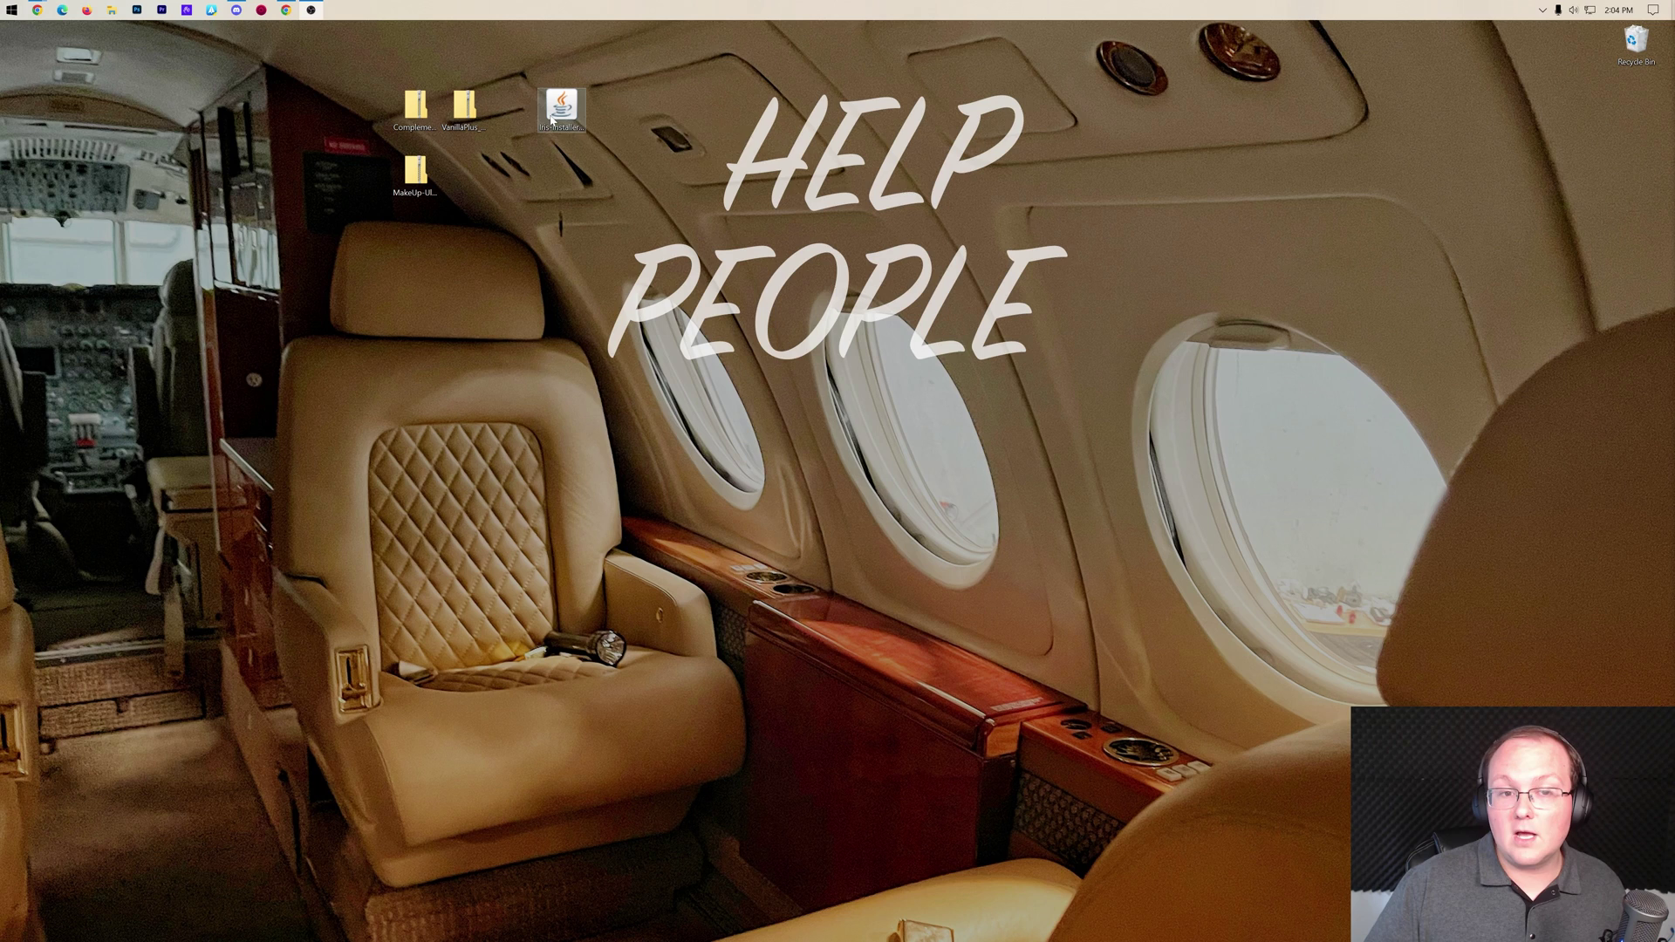
Discard the Iris installer file in the Recycle Bin and line up the MakeUp shader pack with the other two packs
drag(552, 119, 1636, 46)
drag(415, 174, 528, 114)
Open the Minecraft Launcher, make sure modded installations are shown, and launch the Iris & Sodium for 1.21.1 installation
key(super)
click(453, 141)
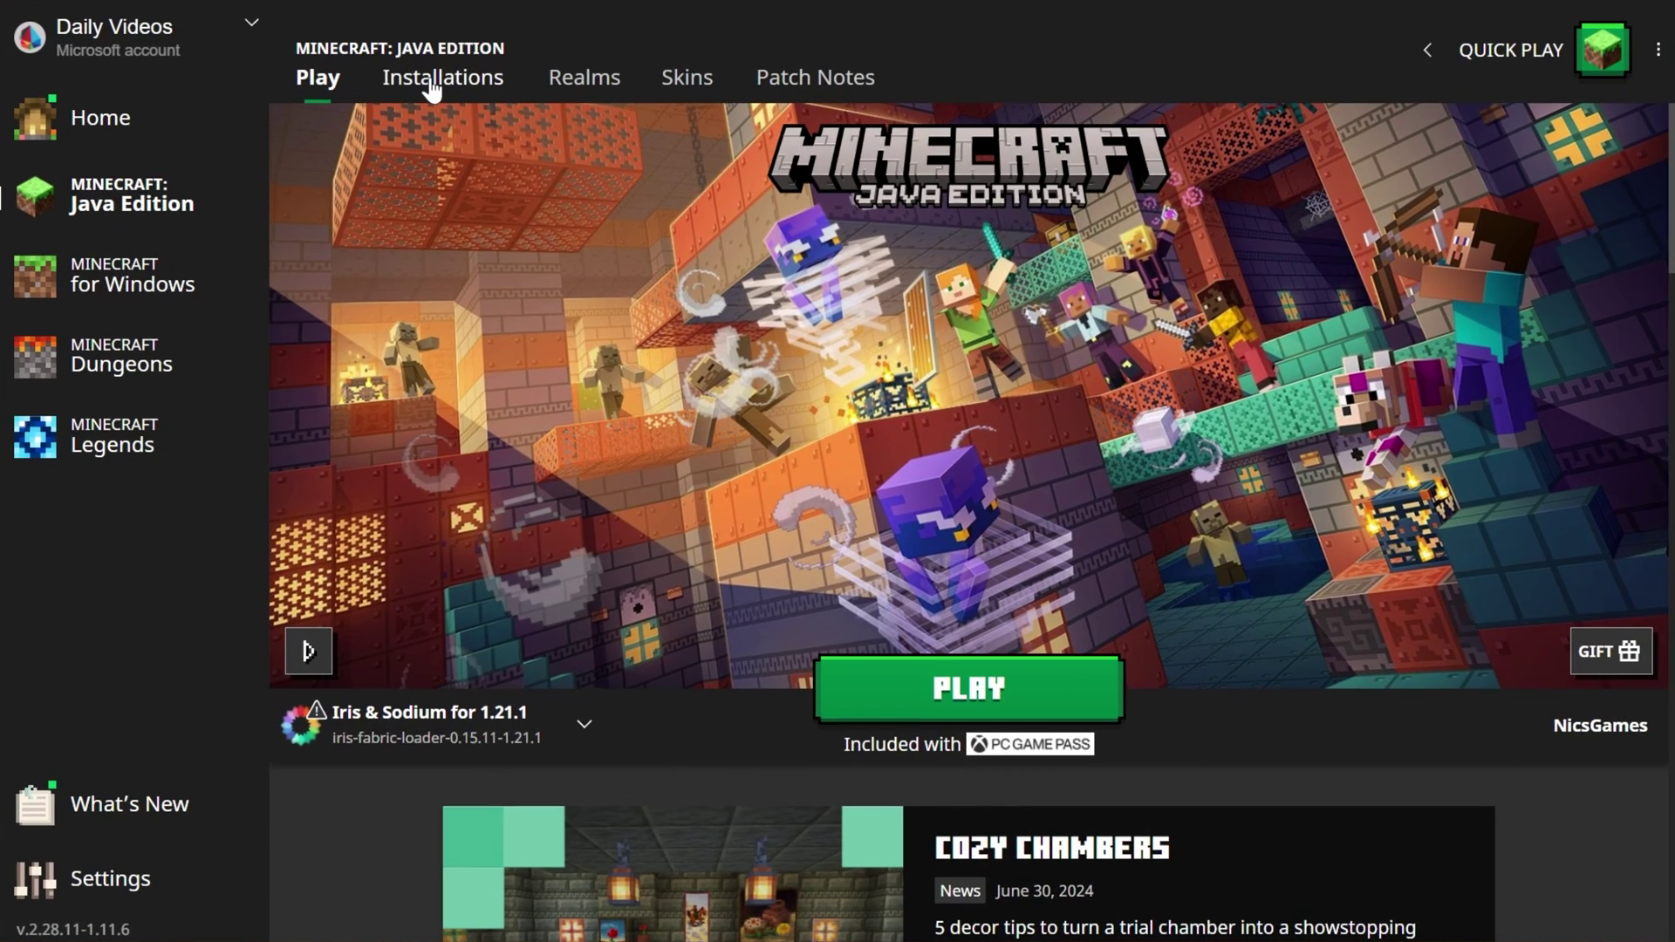
click(433, 88)
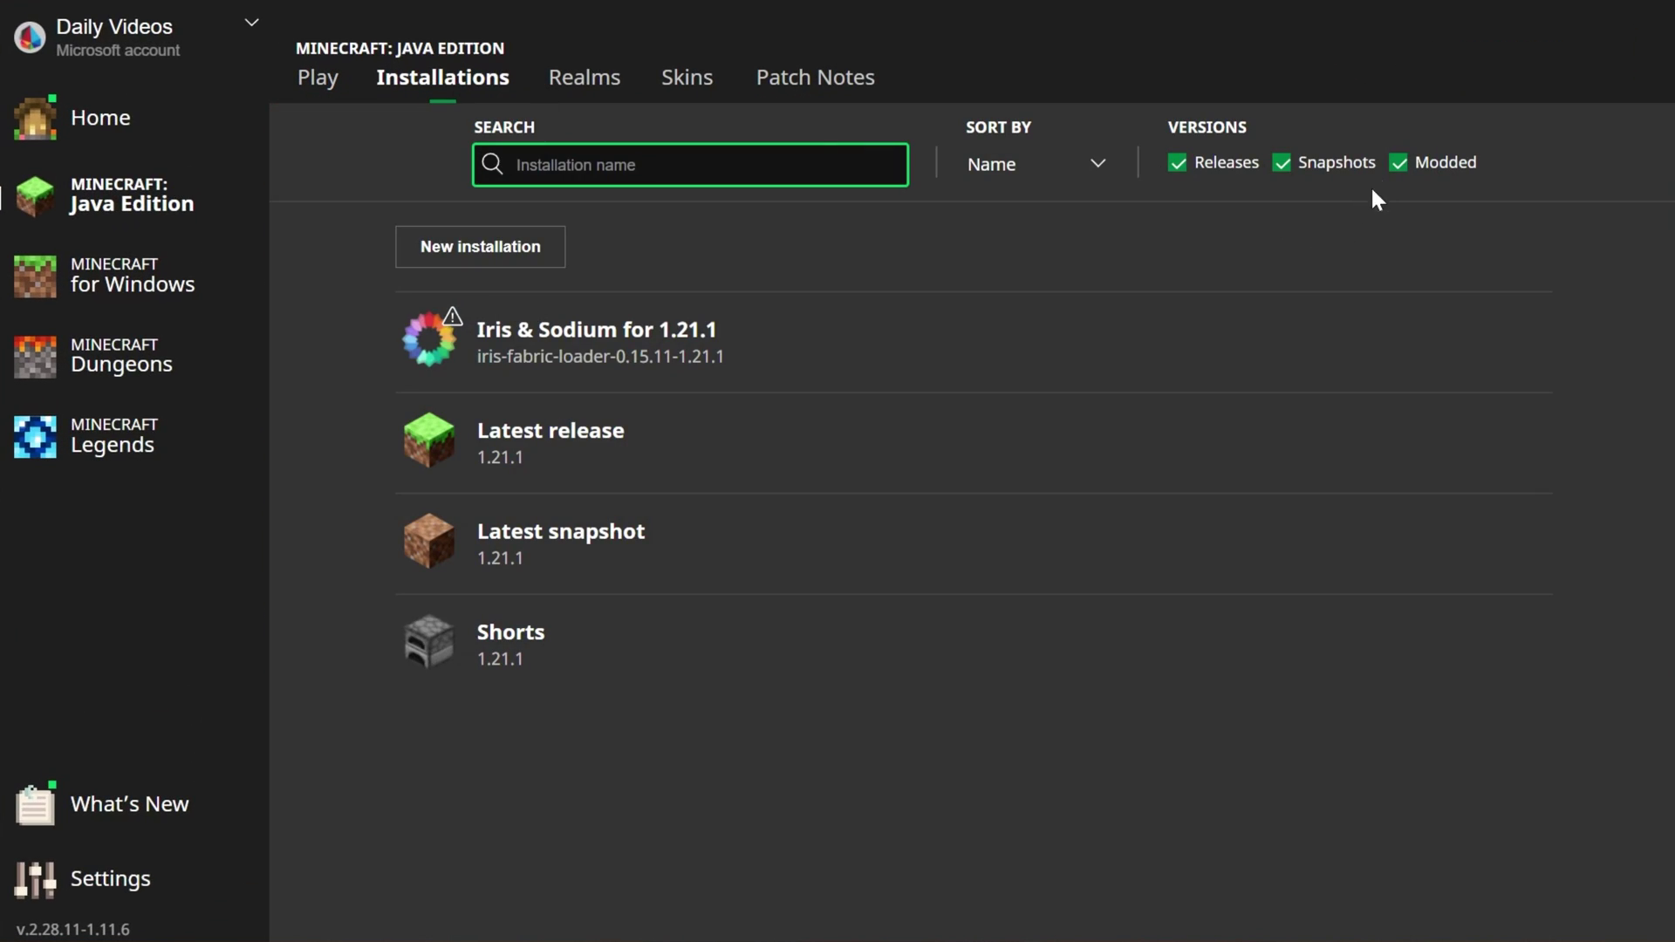
click(1398, 164)
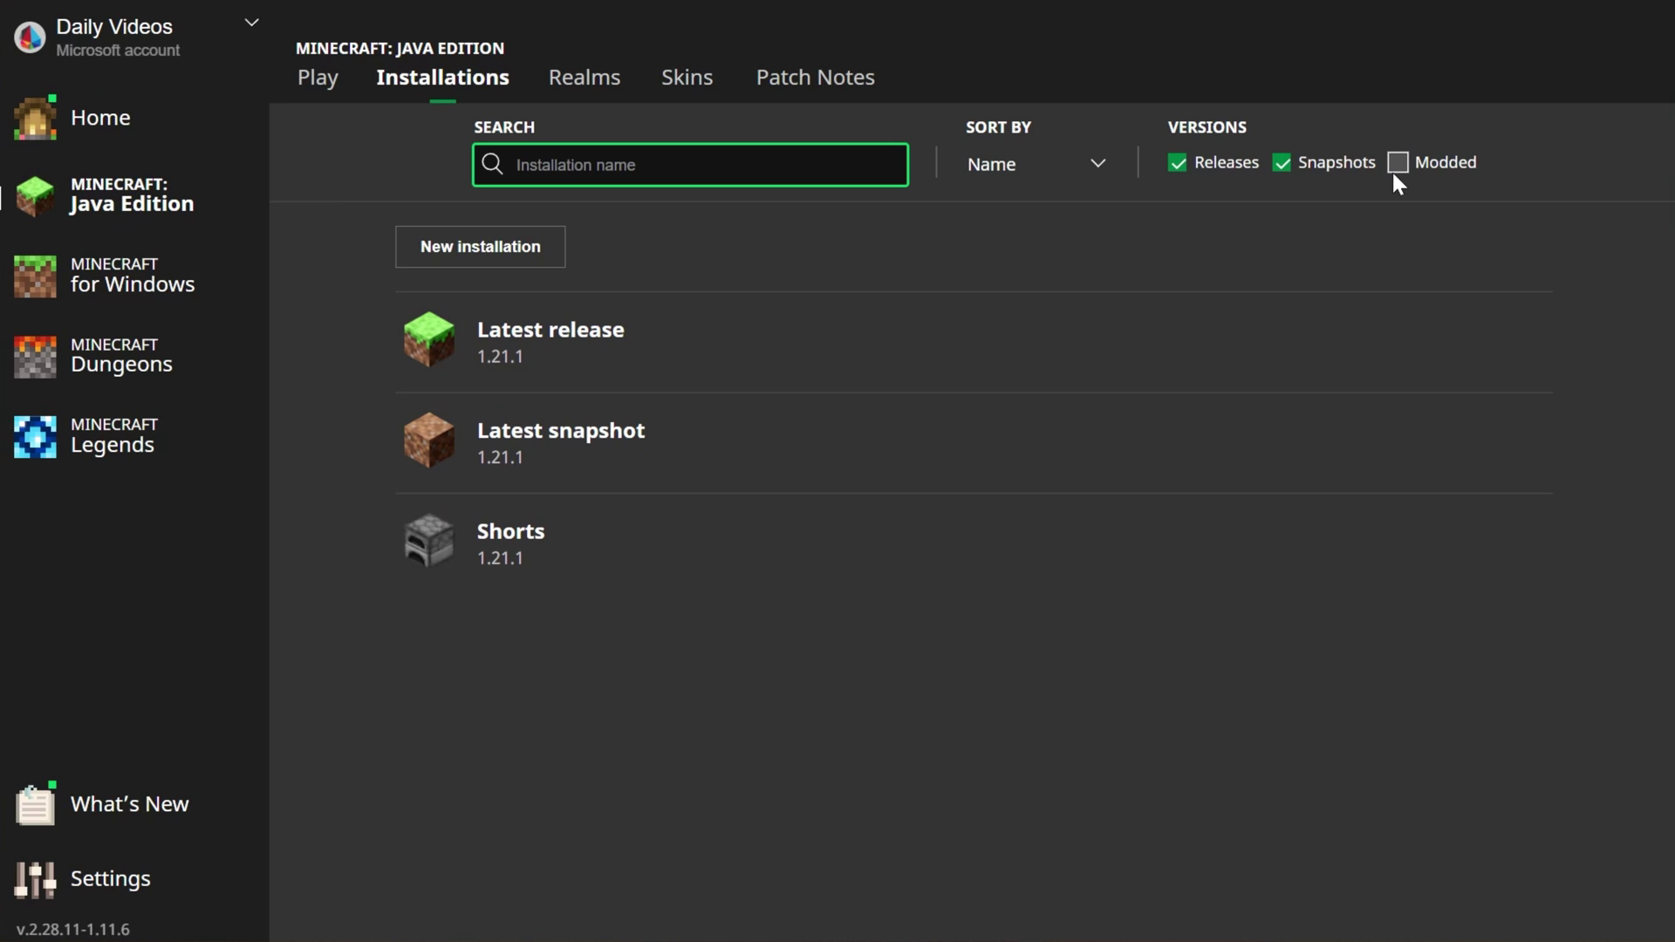
click(1399, 164)
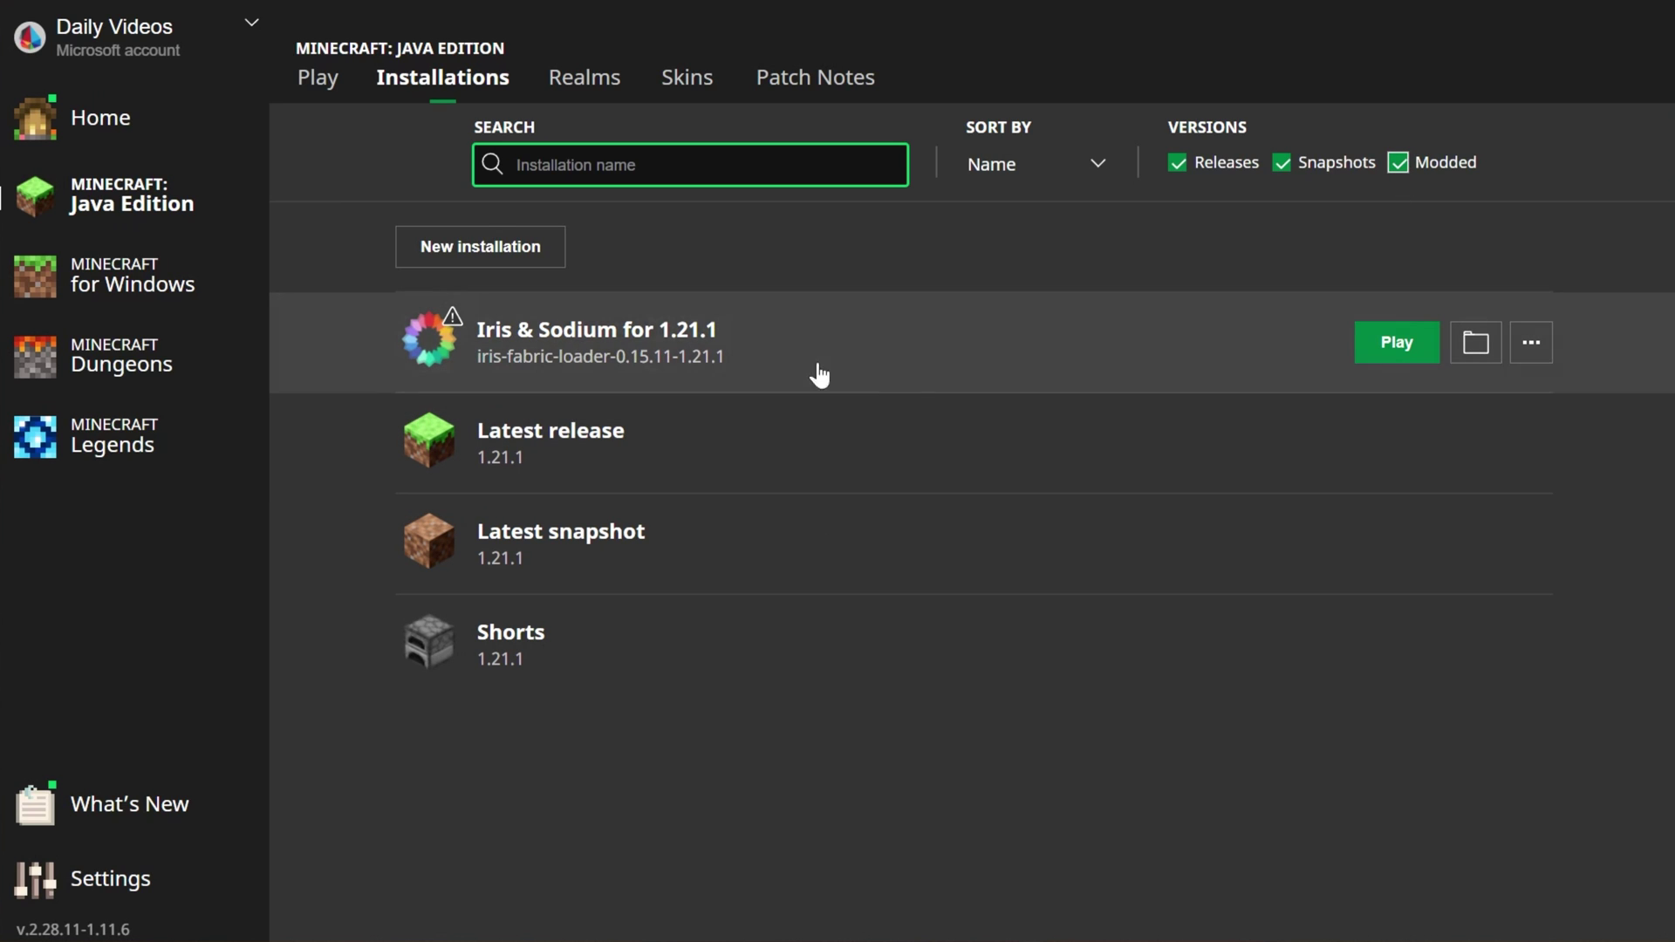
click(1396, 359)
click(1134, 614)
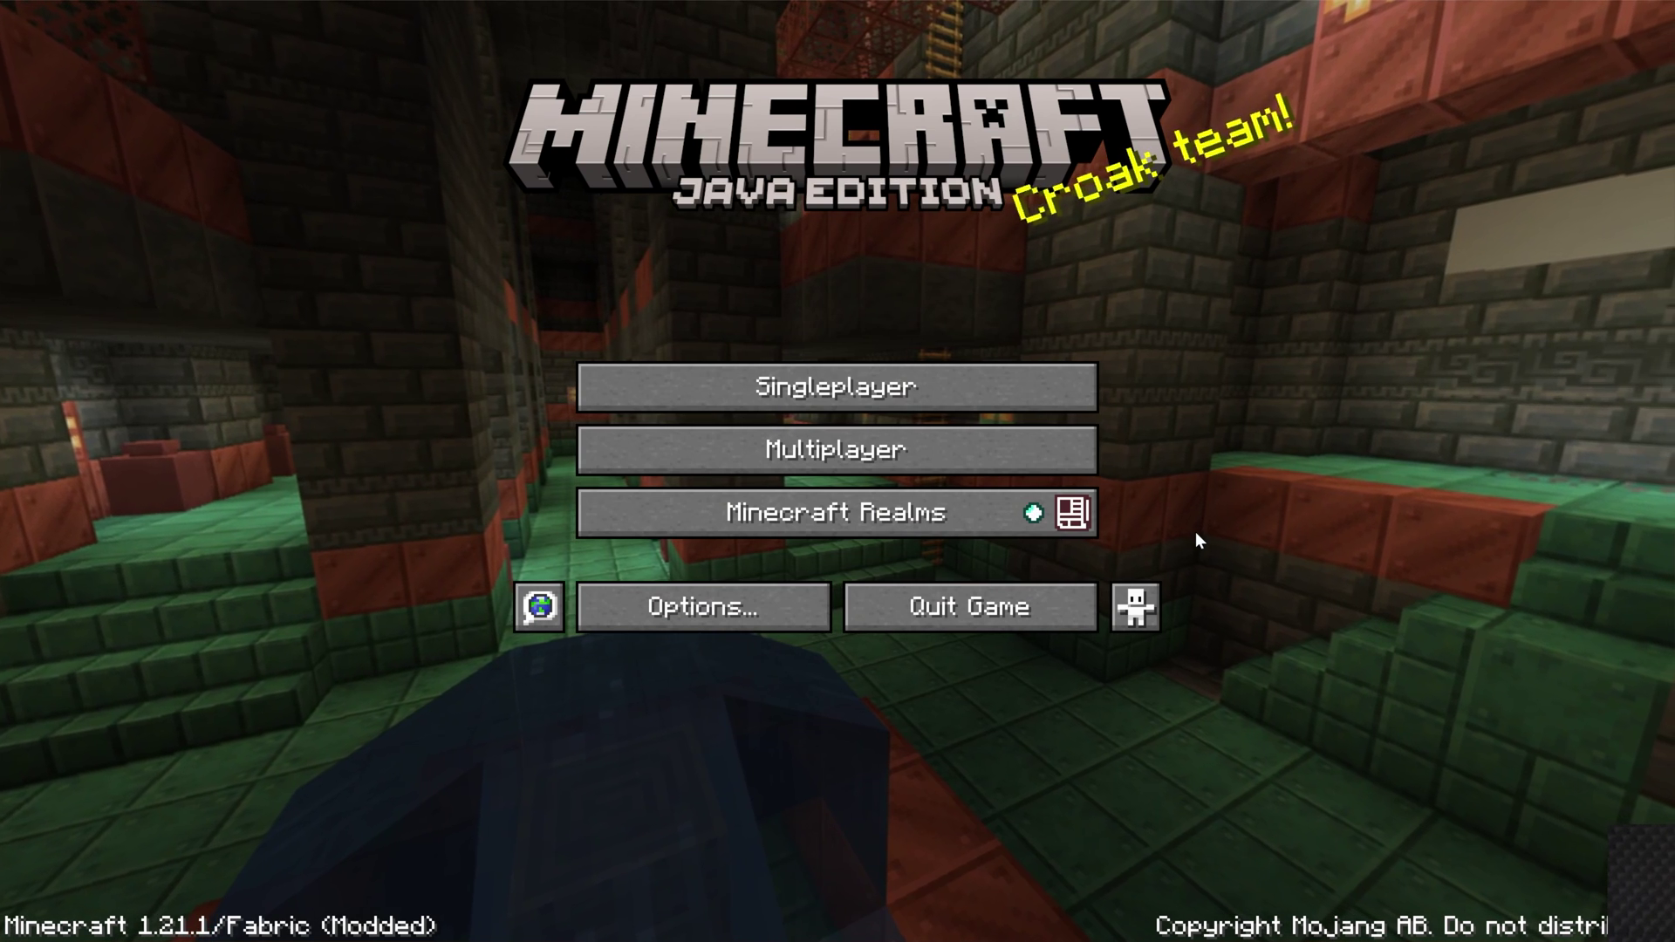
Open the shader pack selection in the video settings and add the three downloaded shader pack files from the desktop
click(729, 622)
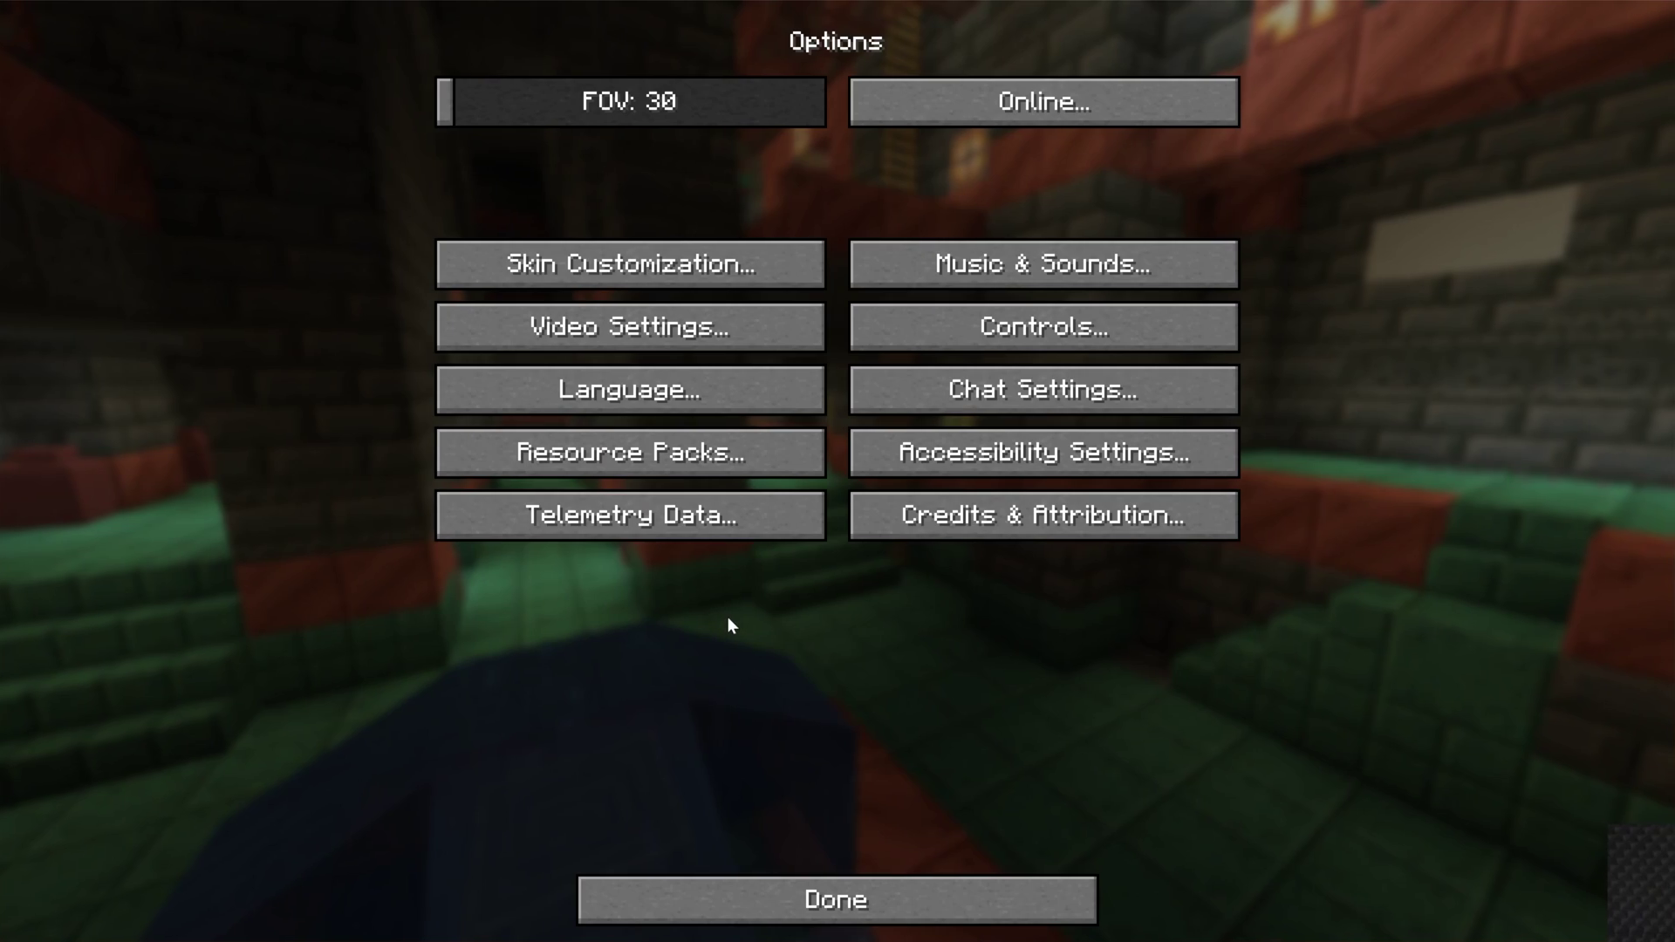
click(647, 316)
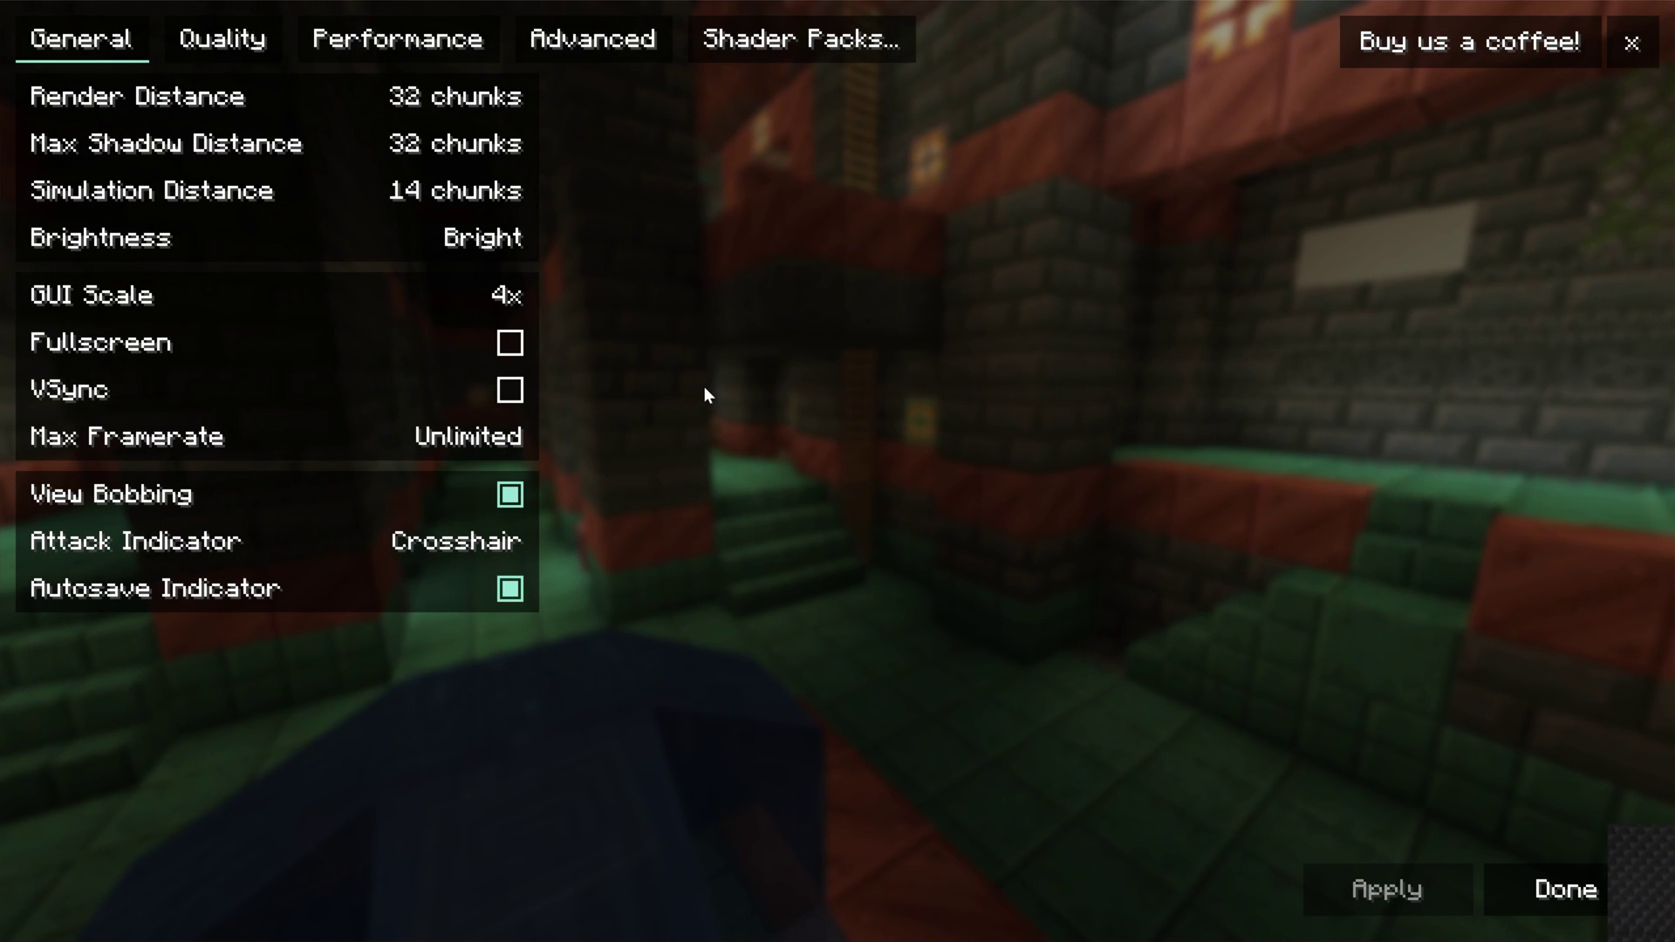
click(765, 34)
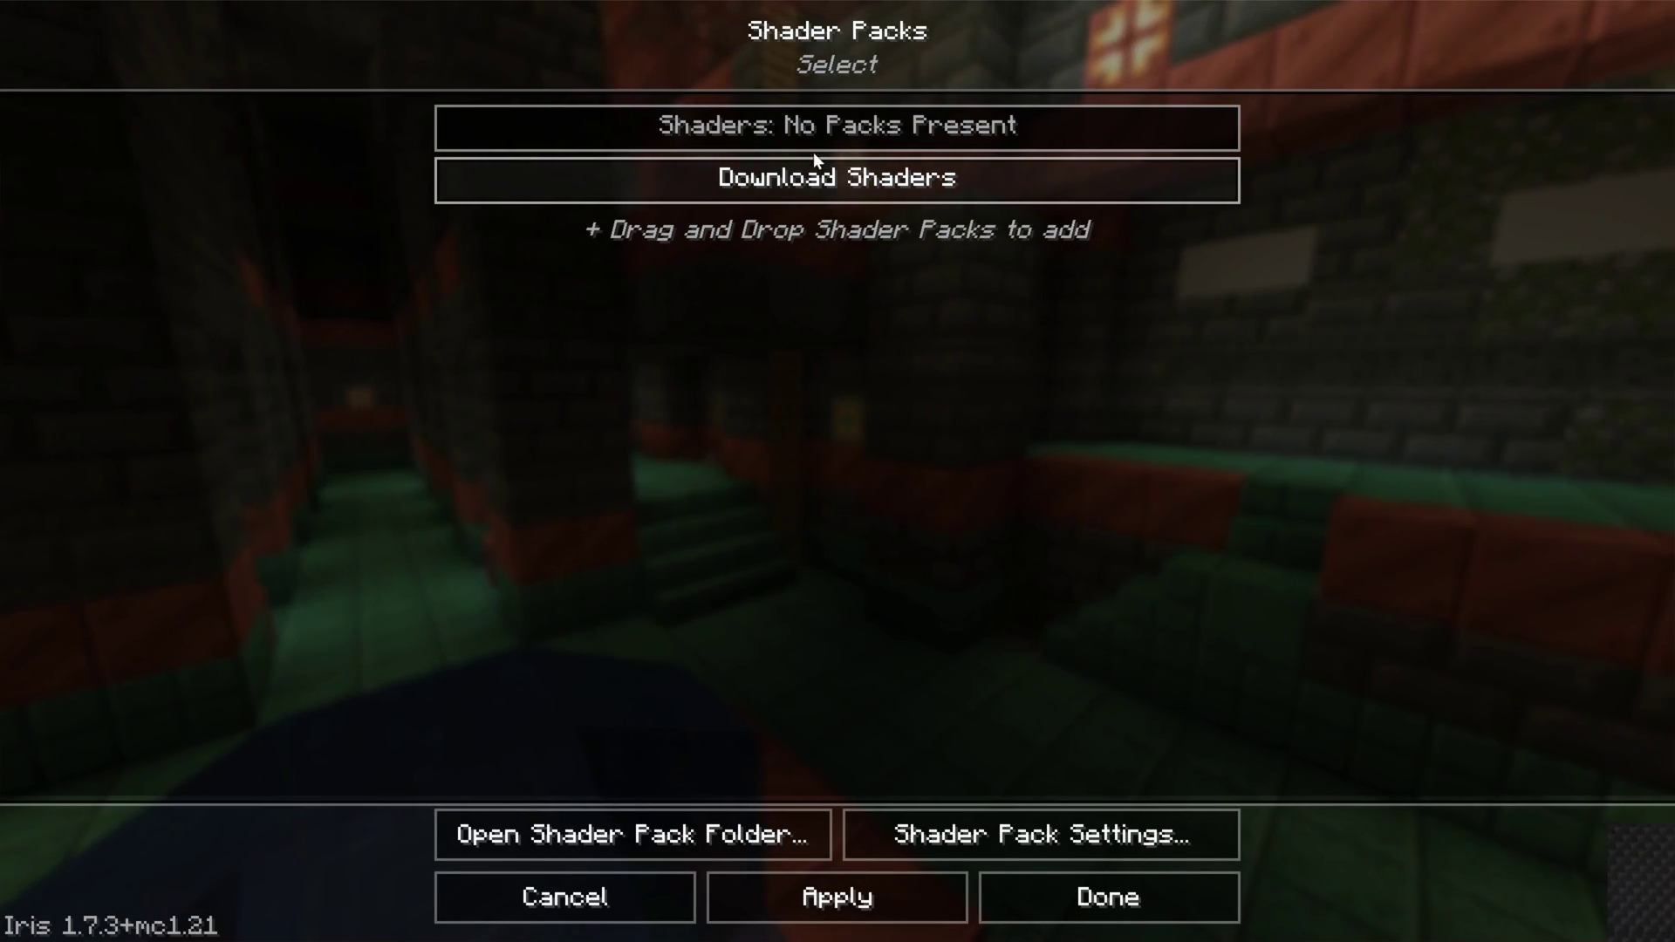
drag(408, 57, 773, 379)
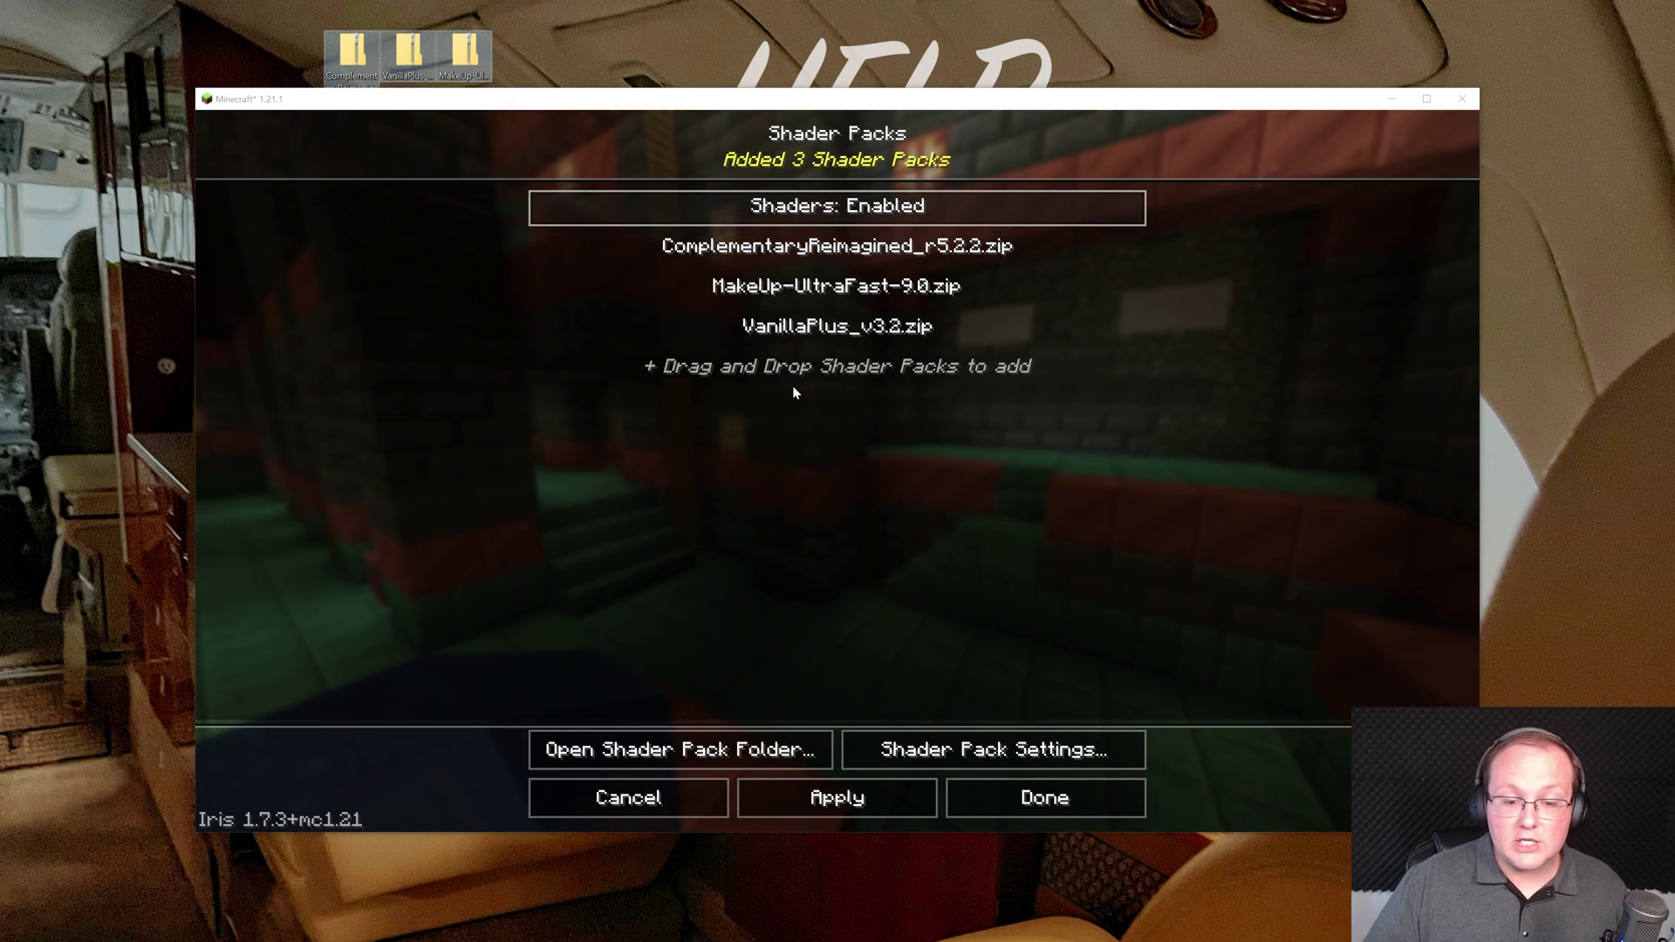
Open the shader pack folder, check it against the three pack files on the desktop, and close it
click(700, 752)
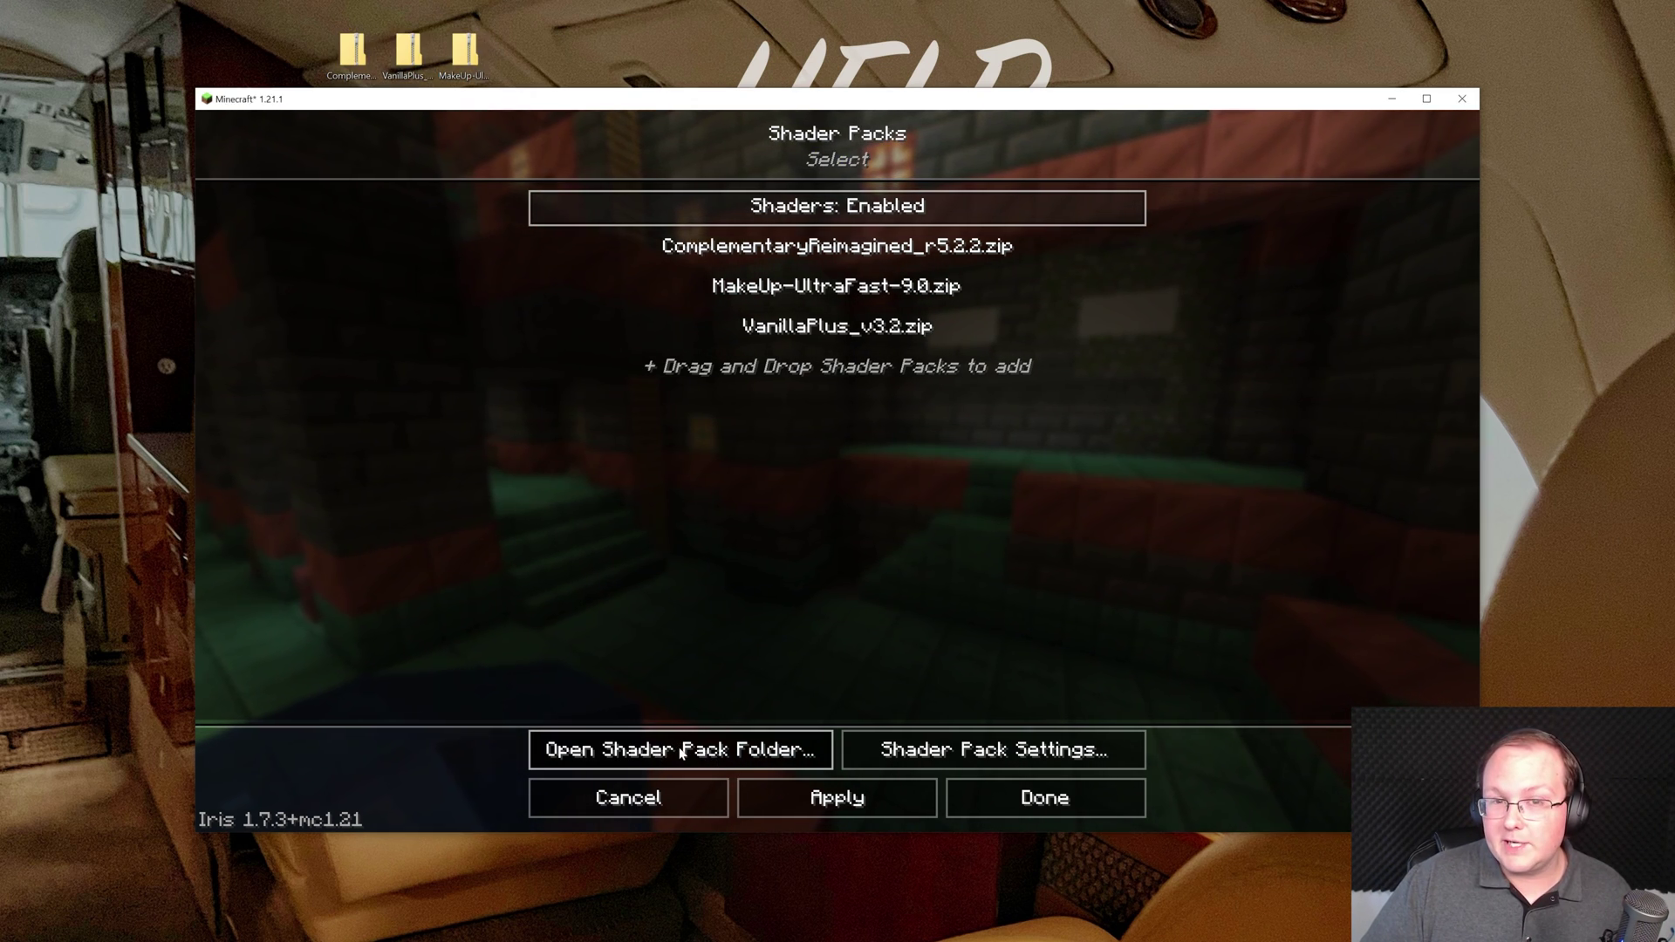
drag(627, 36, 746, 462)
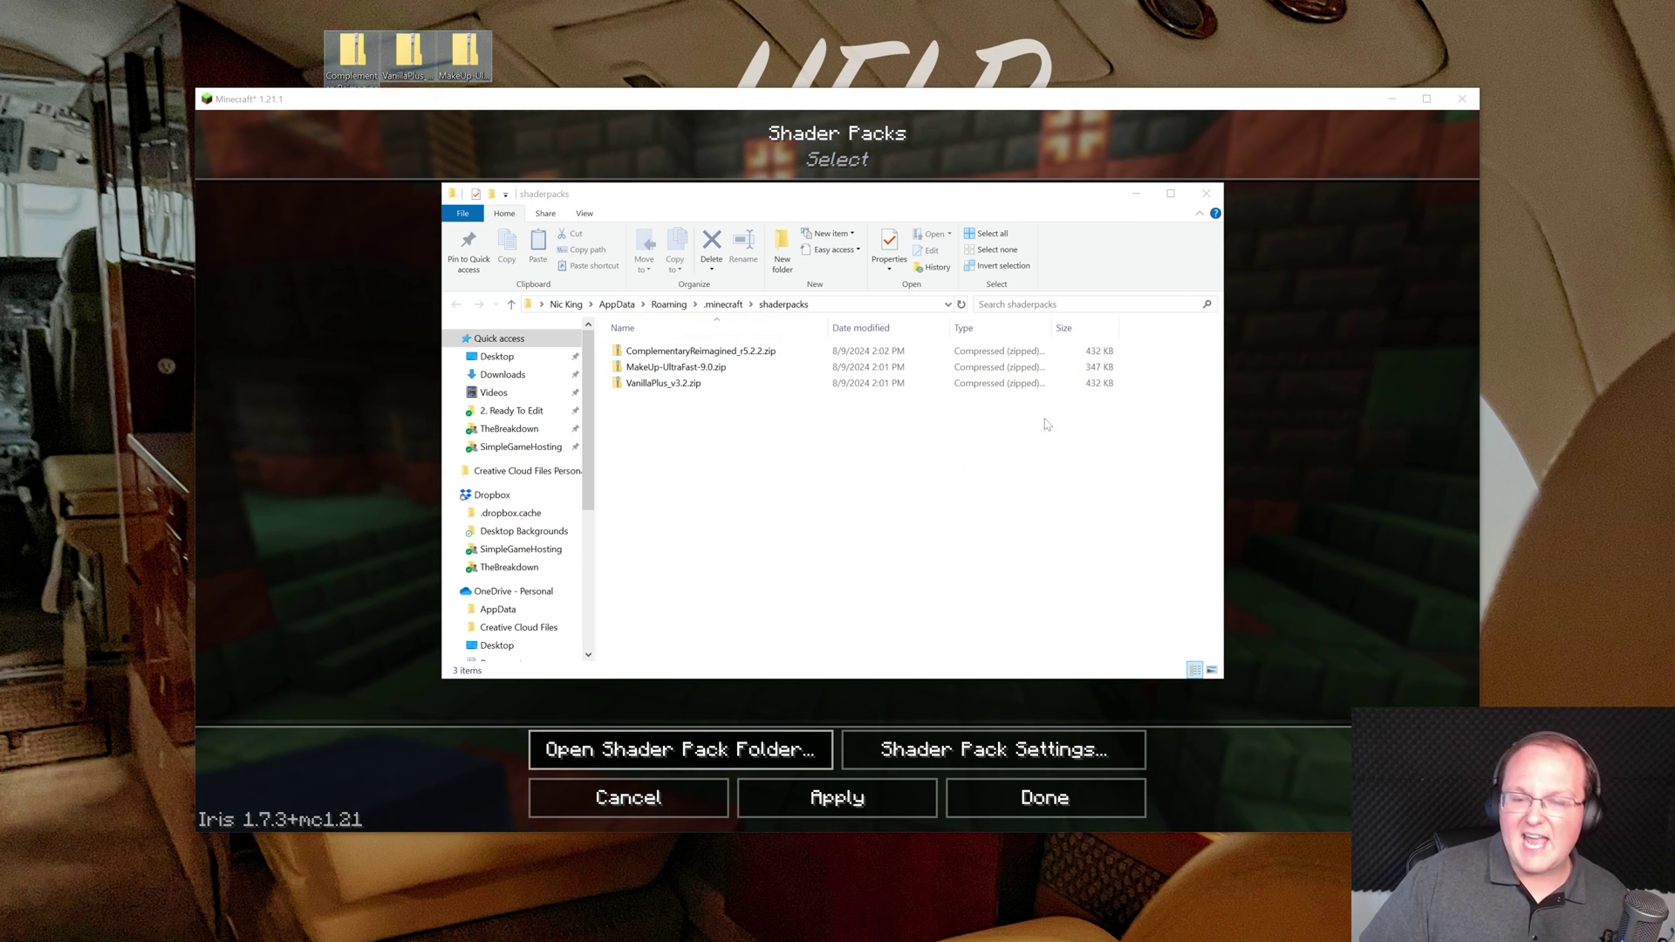
click(1204, 191)
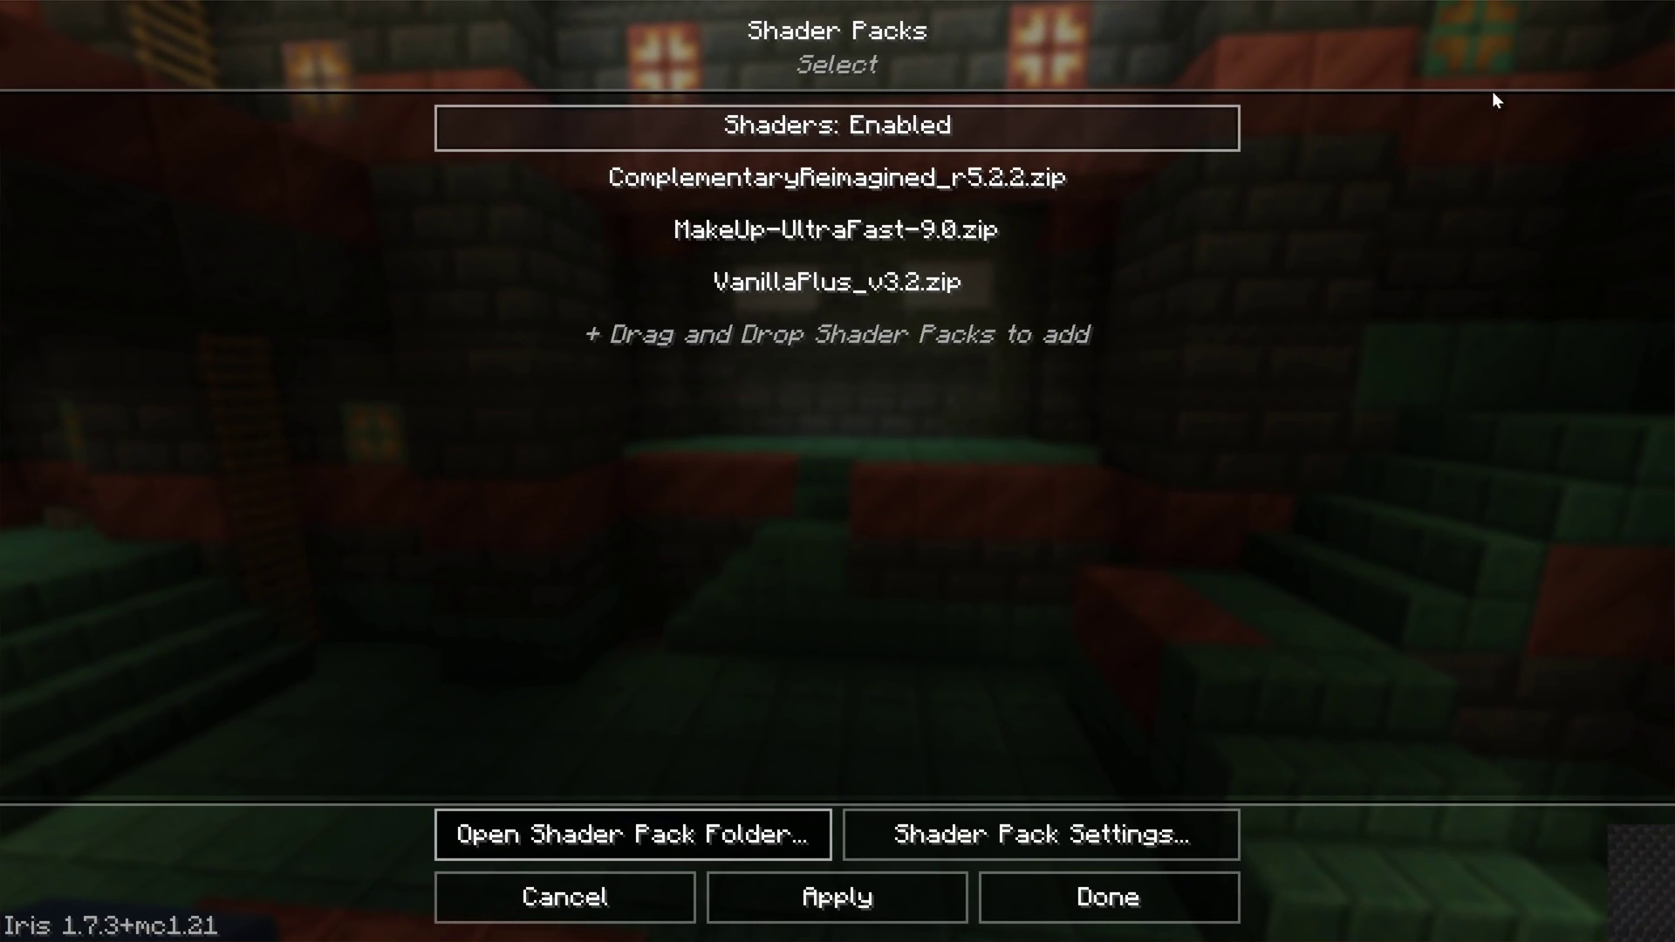
Select ComplementaryReimagined_r5.2.2.zip with shaders enabled and apply it
click(961, 179)
click(986, 130)
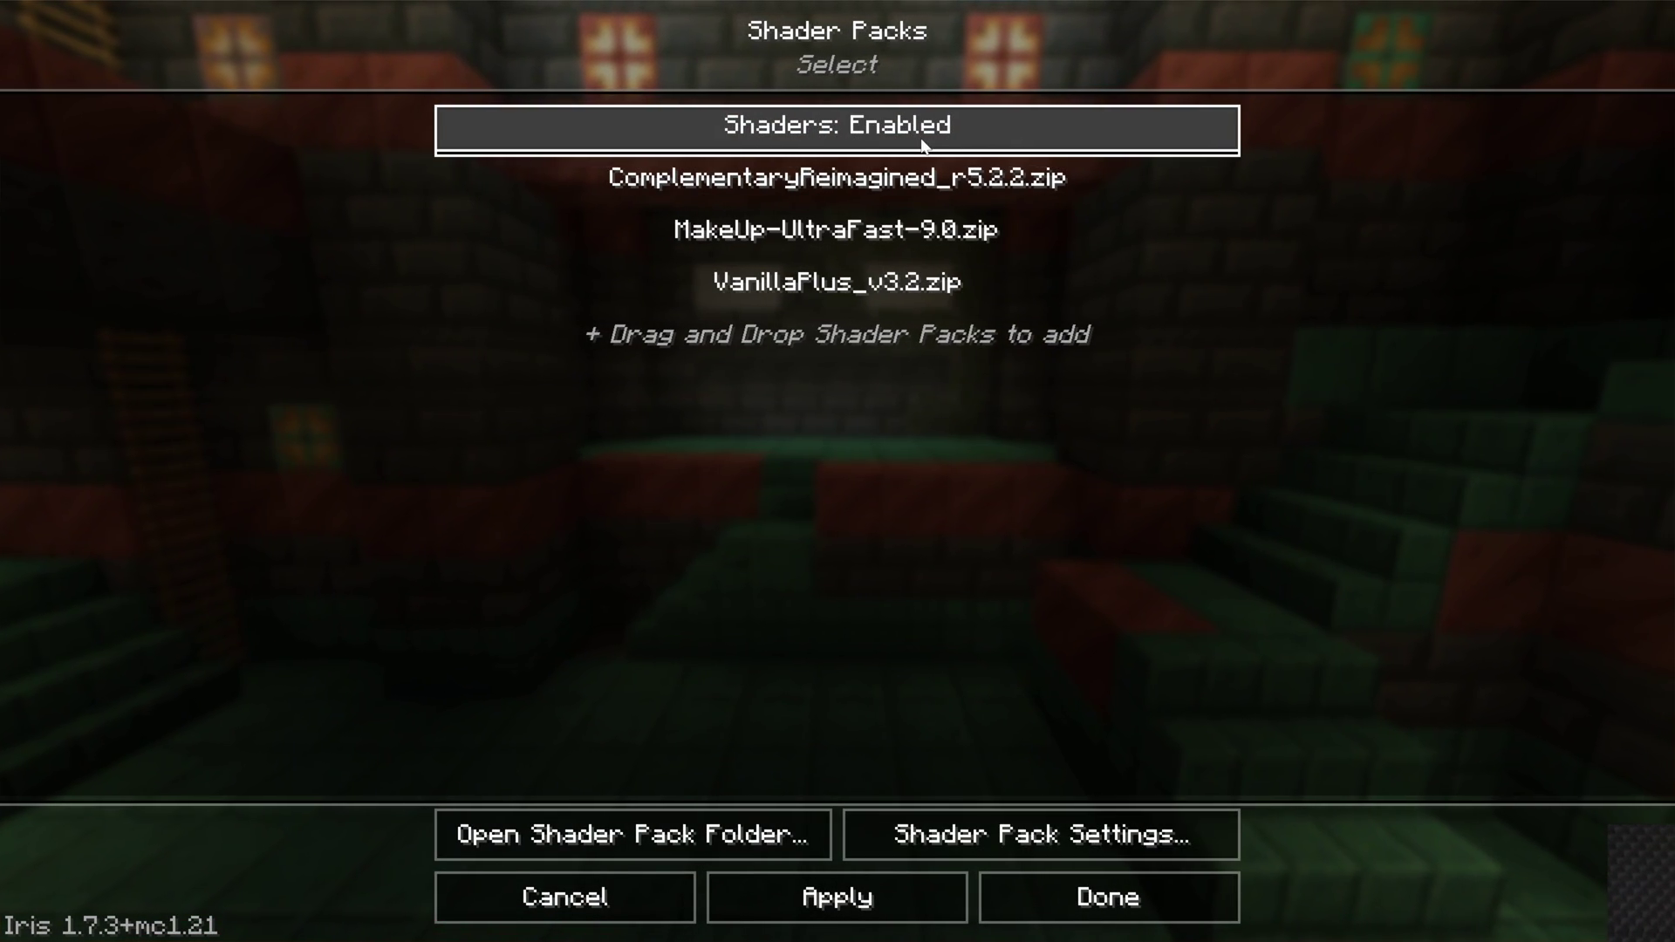
click(788, 183)
click(821, 182)
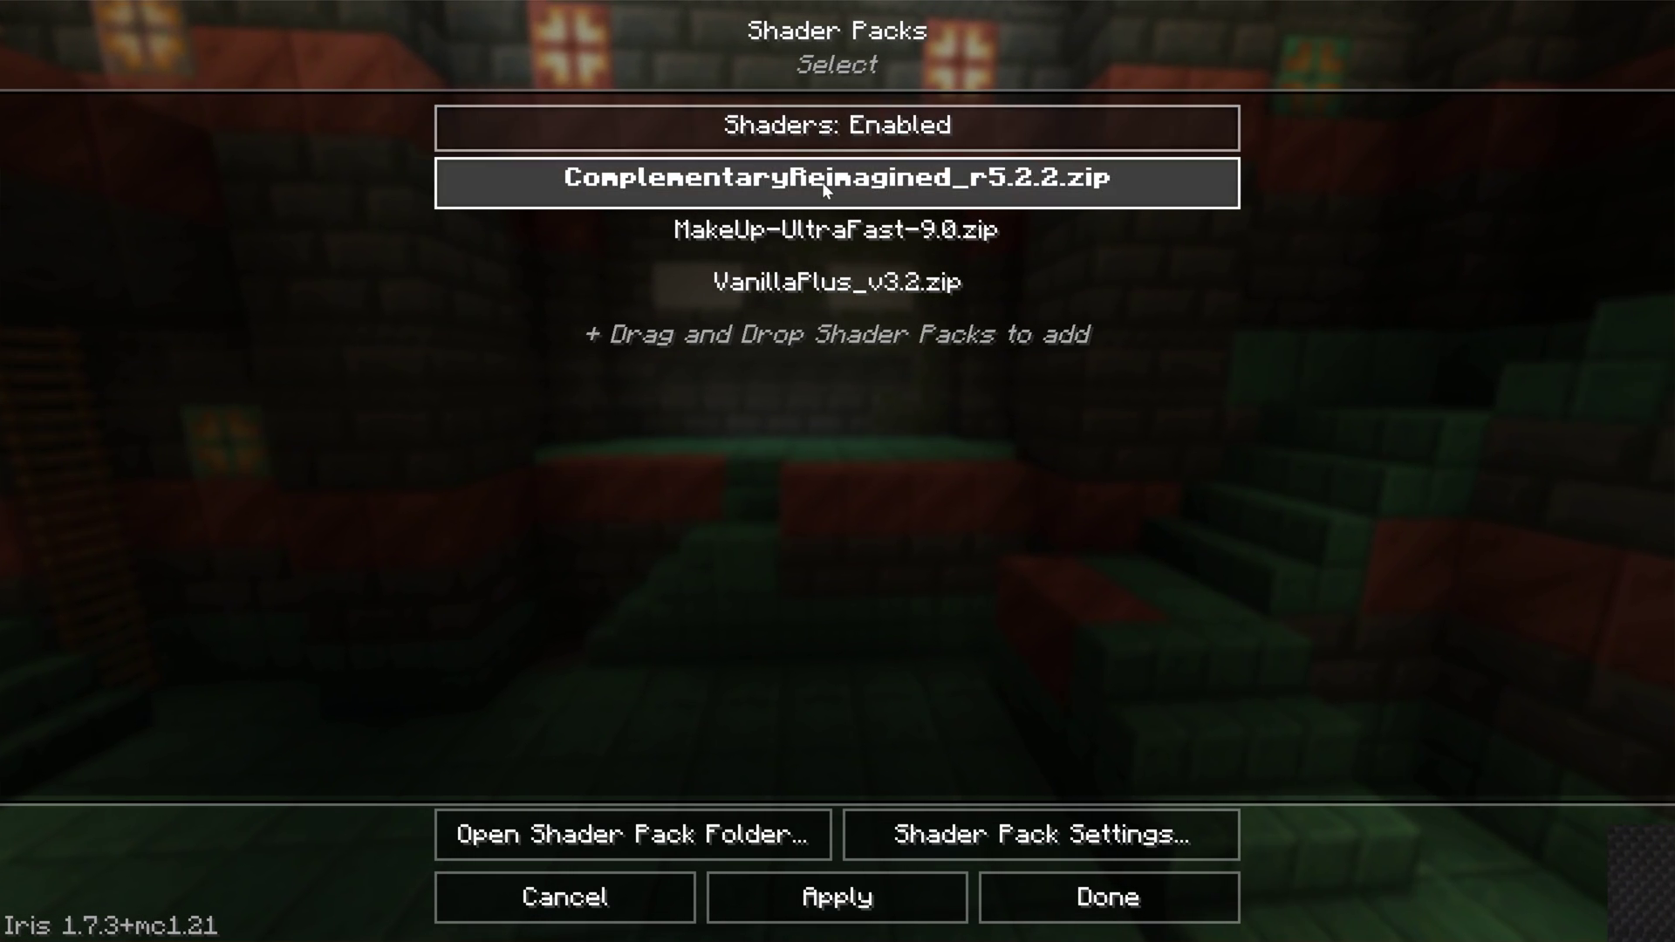
click(855, 891)
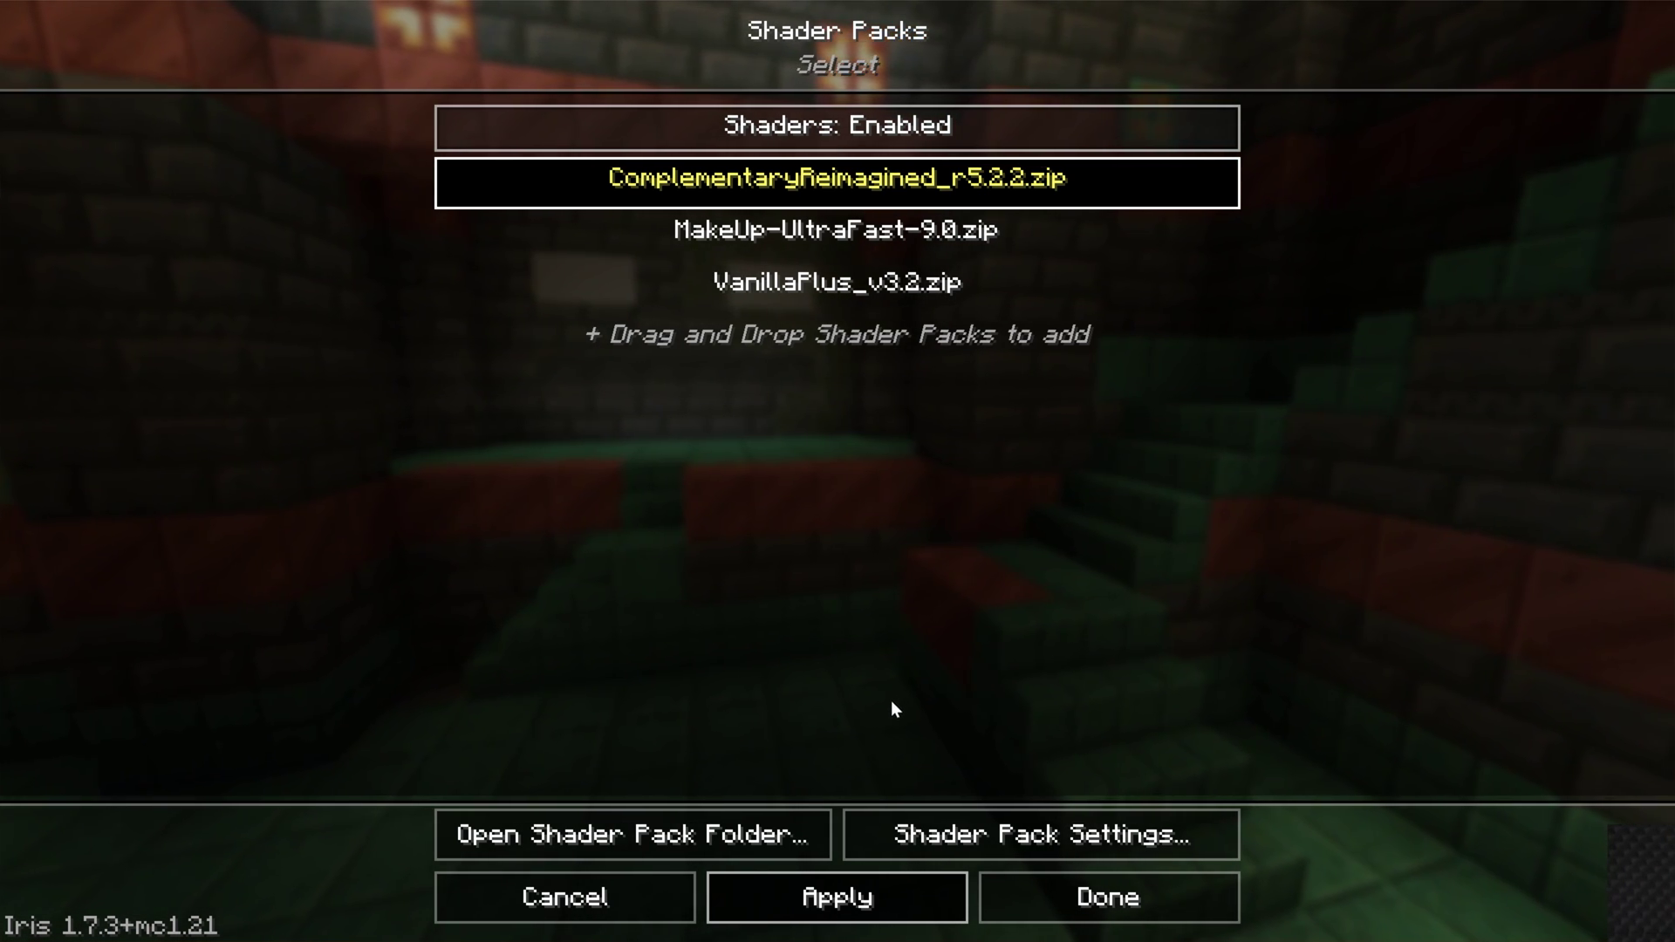
Cycle the ComplementaryReimagined shader profile through its options back to High (Default) and look over its Lighting settings
click(947, 834)
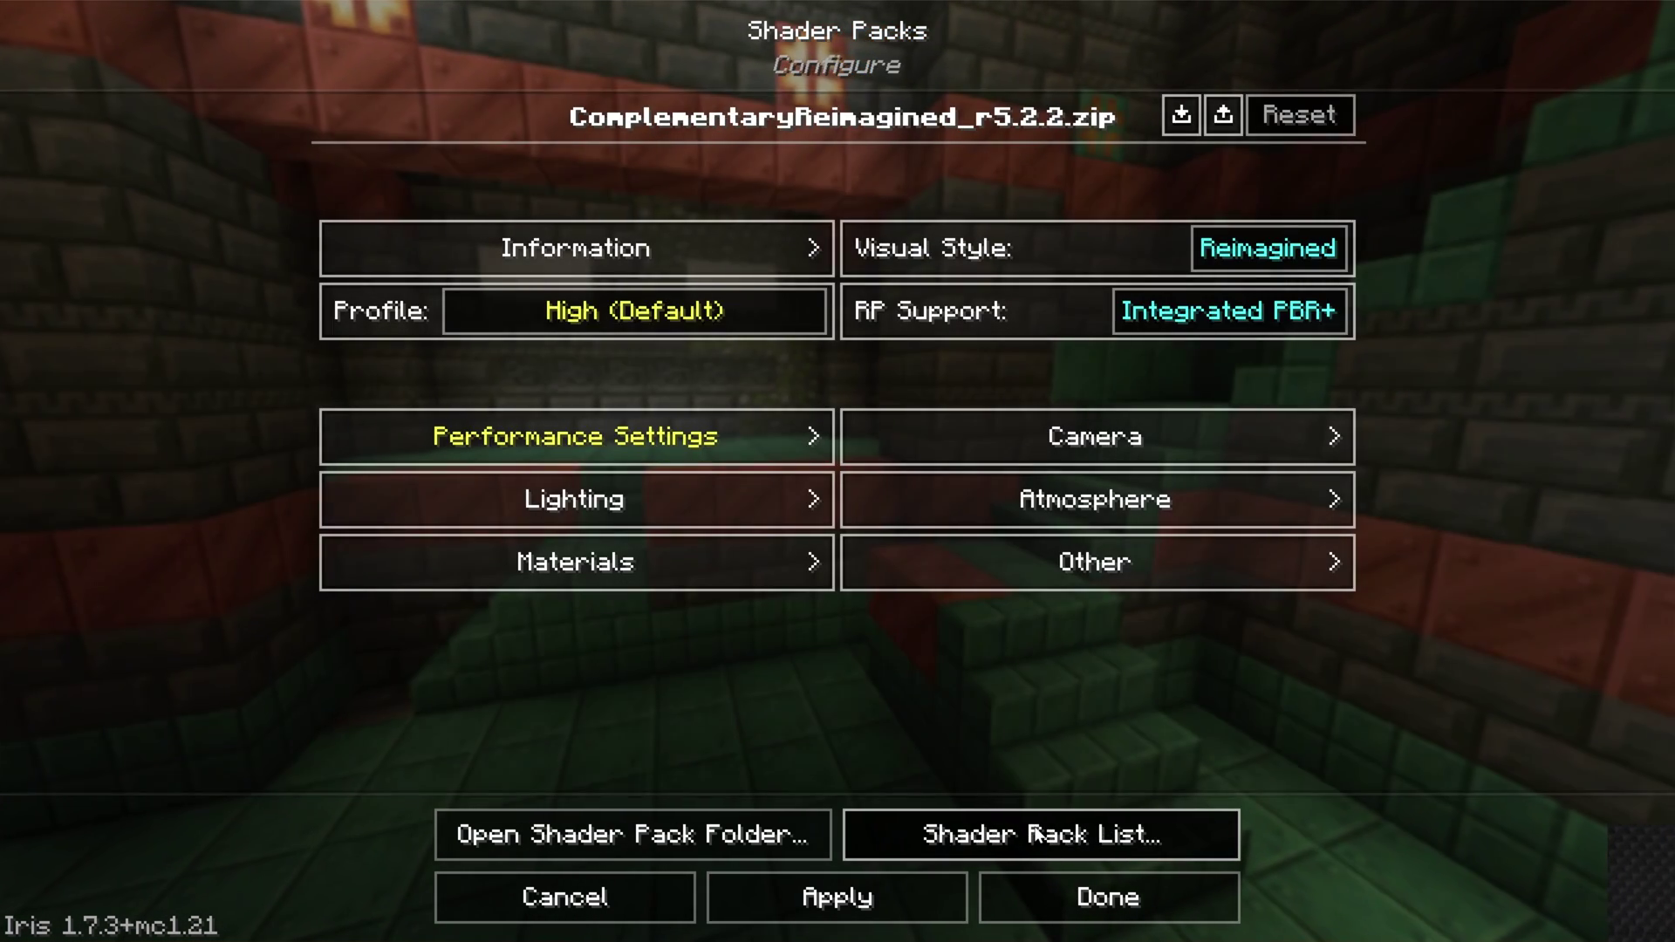
click(756, 307)
click(752, 307)
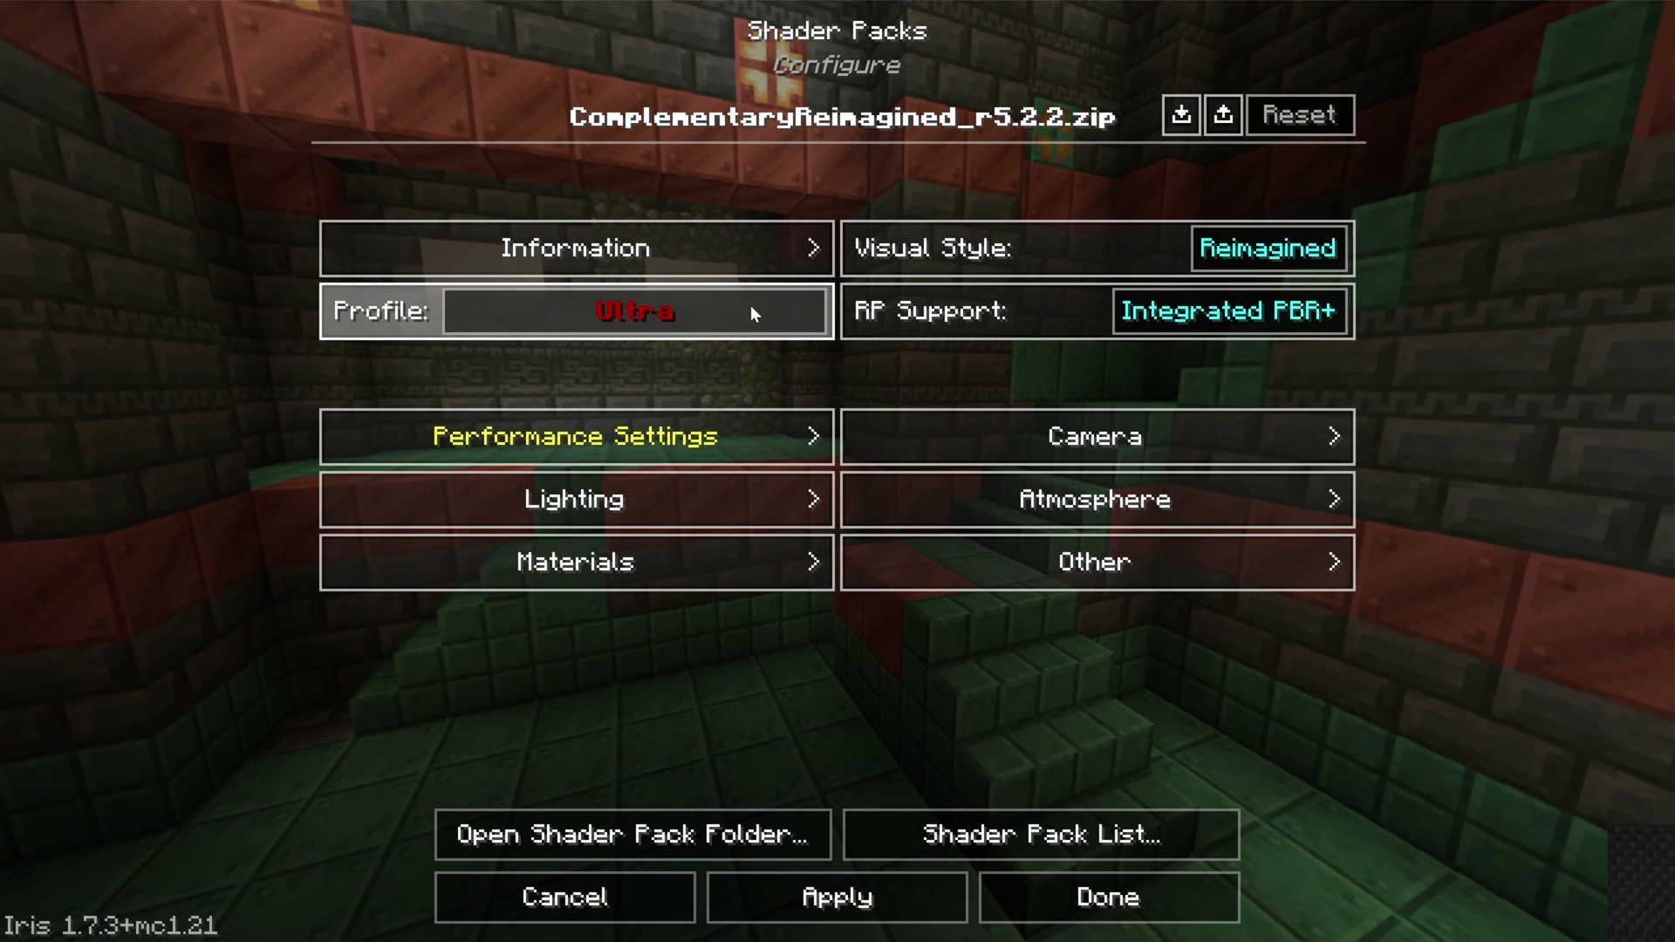
click(752, 307)
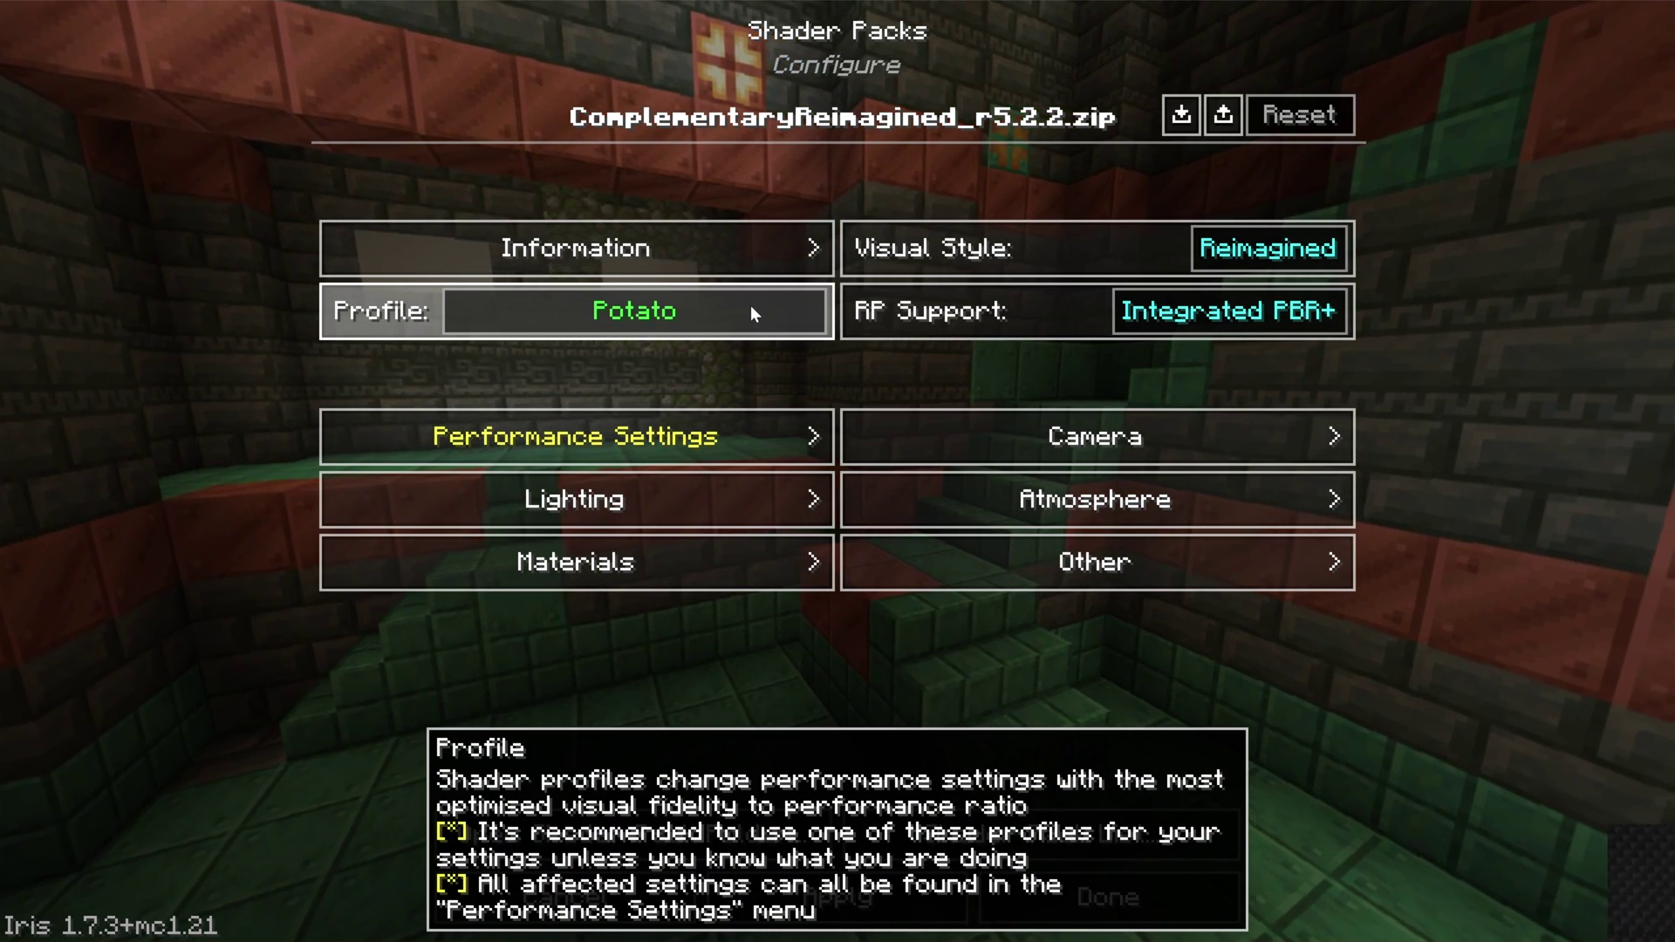
click(752, 307)
click(754, 312)
click(754, 313)
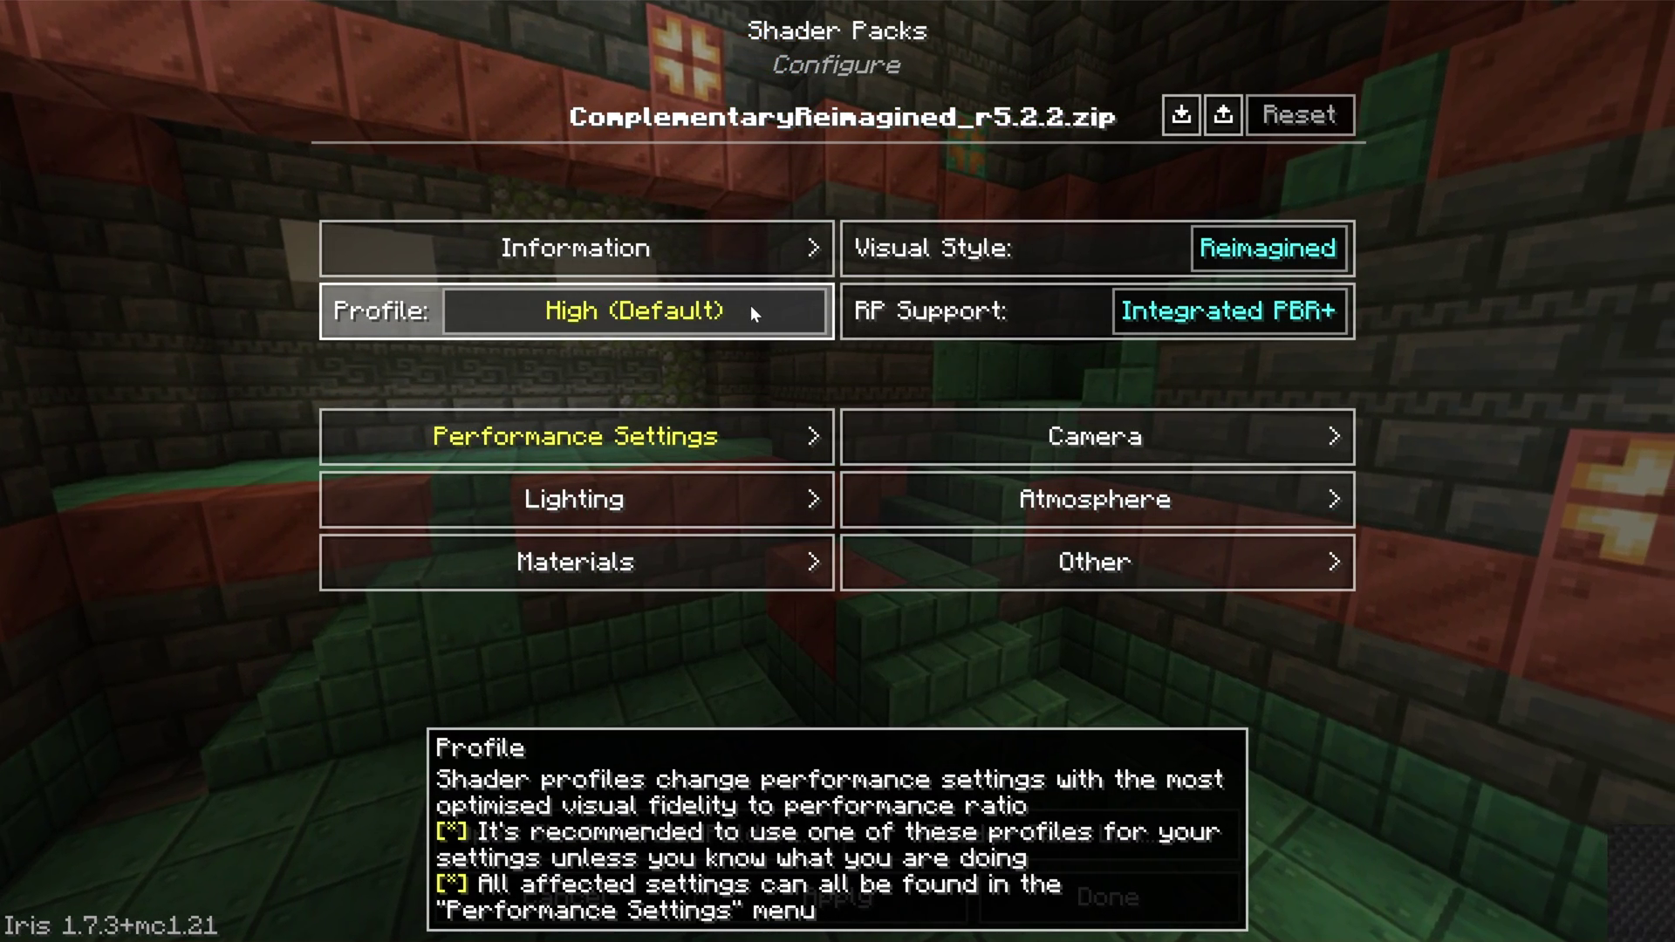
click(752, 501)
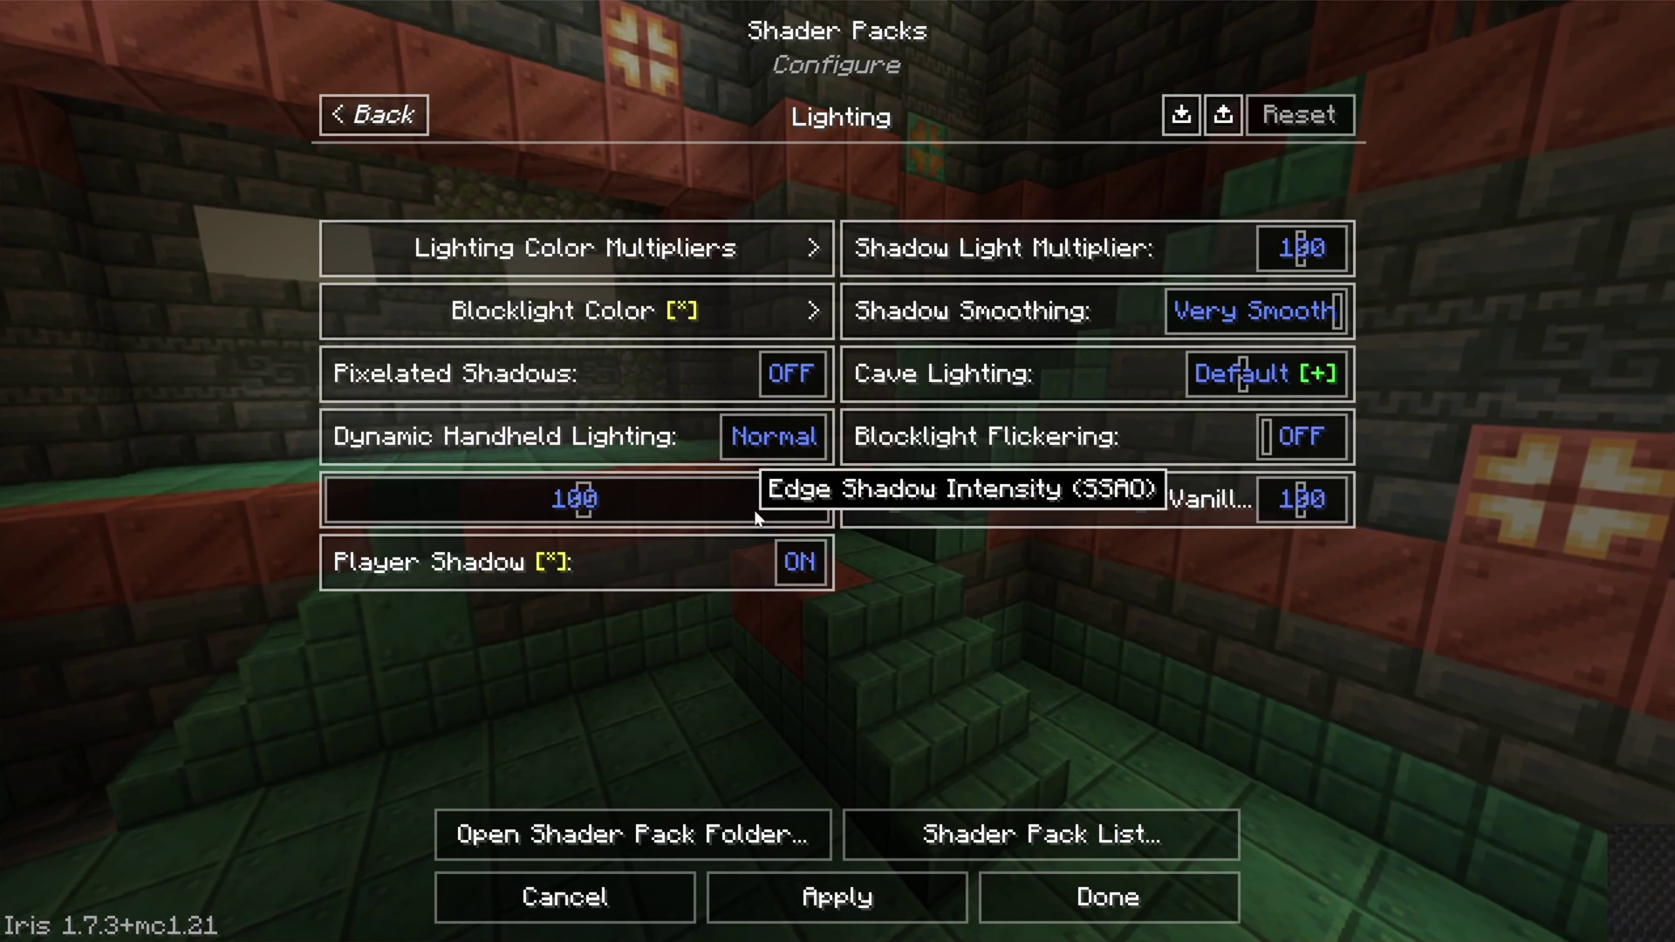
click(363, 114)
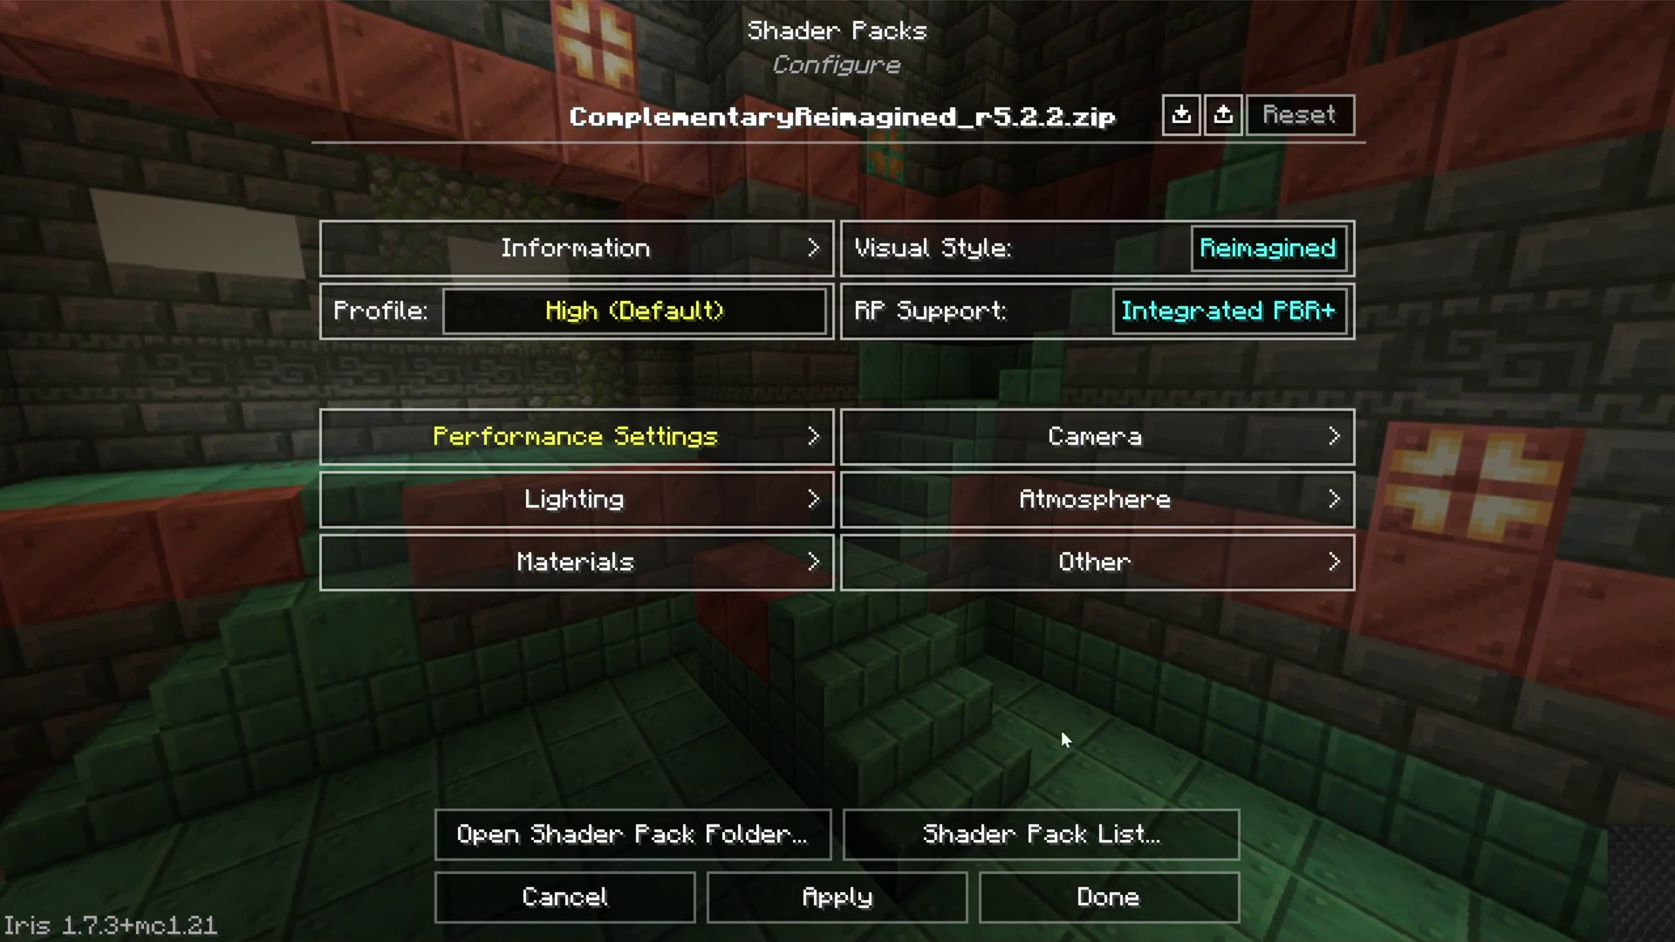
Leave the options, join the SimpleGameHosting.com multiplayer server, and set the time to day with /time set day
click(1066, 909)
click(1590, 905)
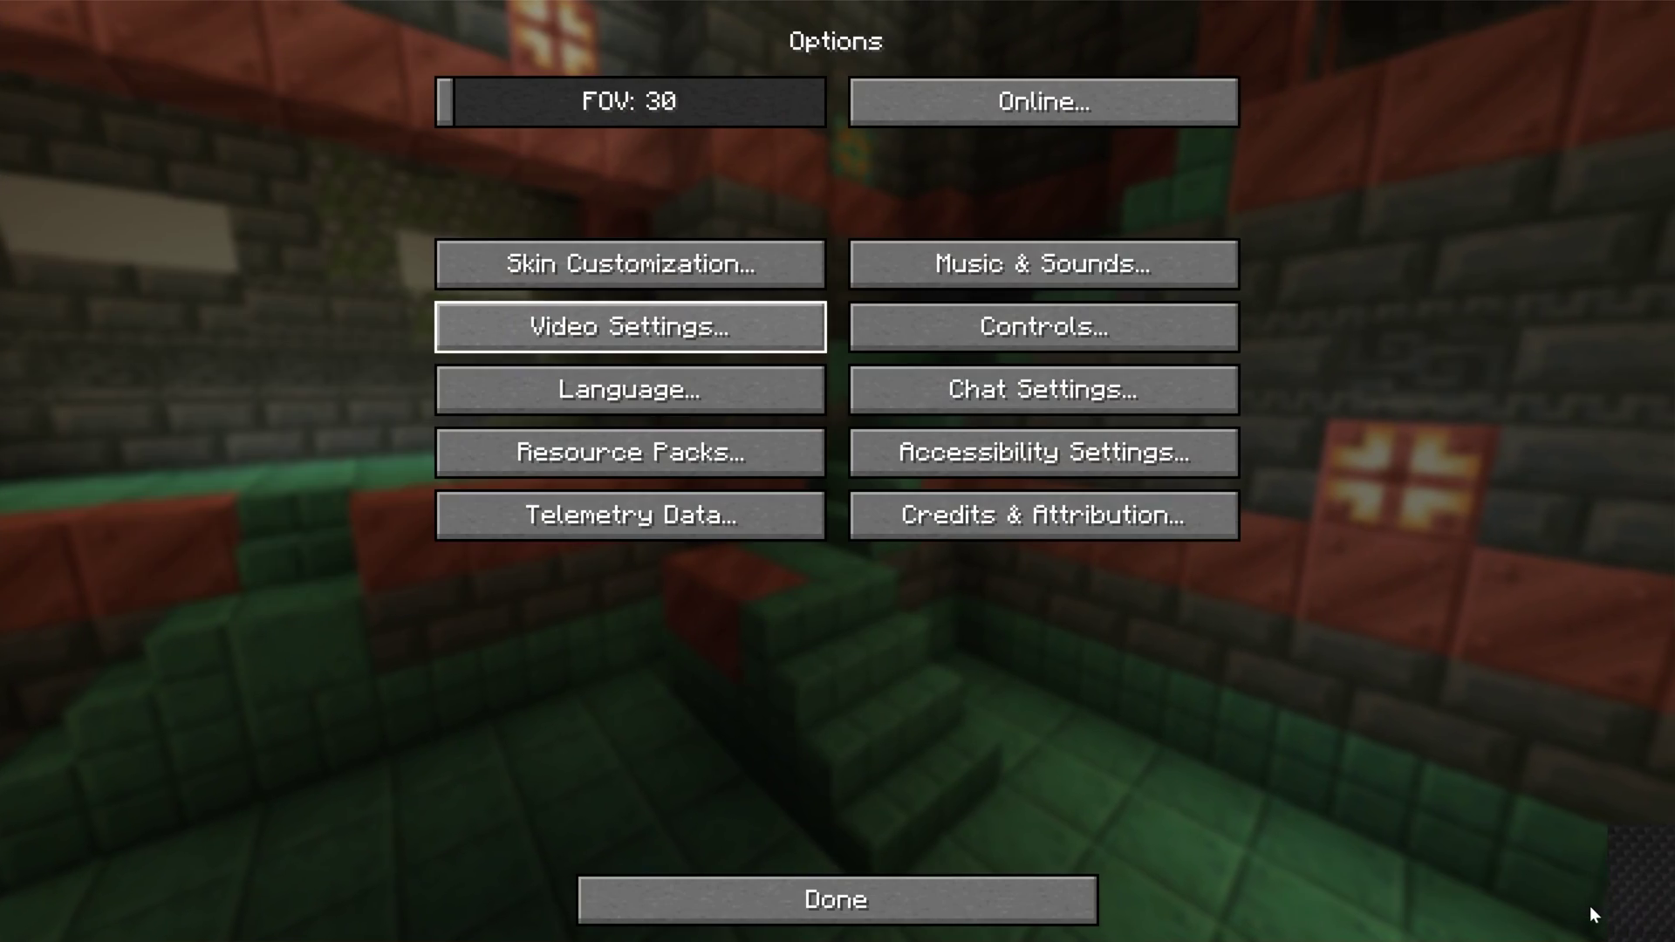
click(1034, 881)
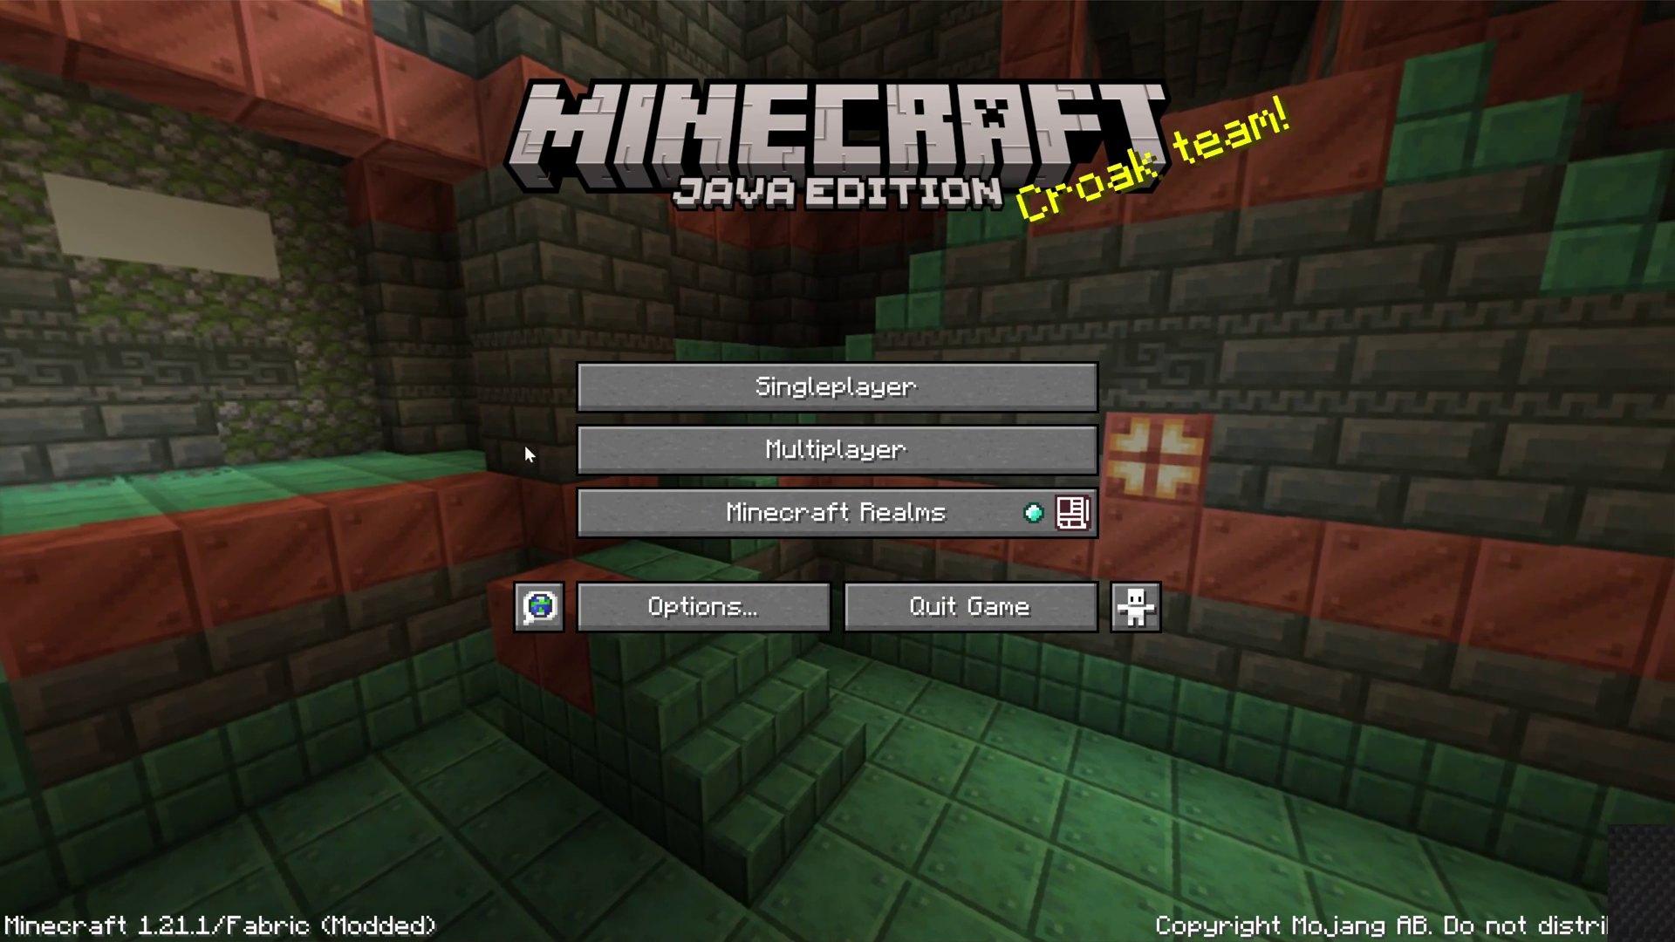
click(615, 444)
click(593, 597)
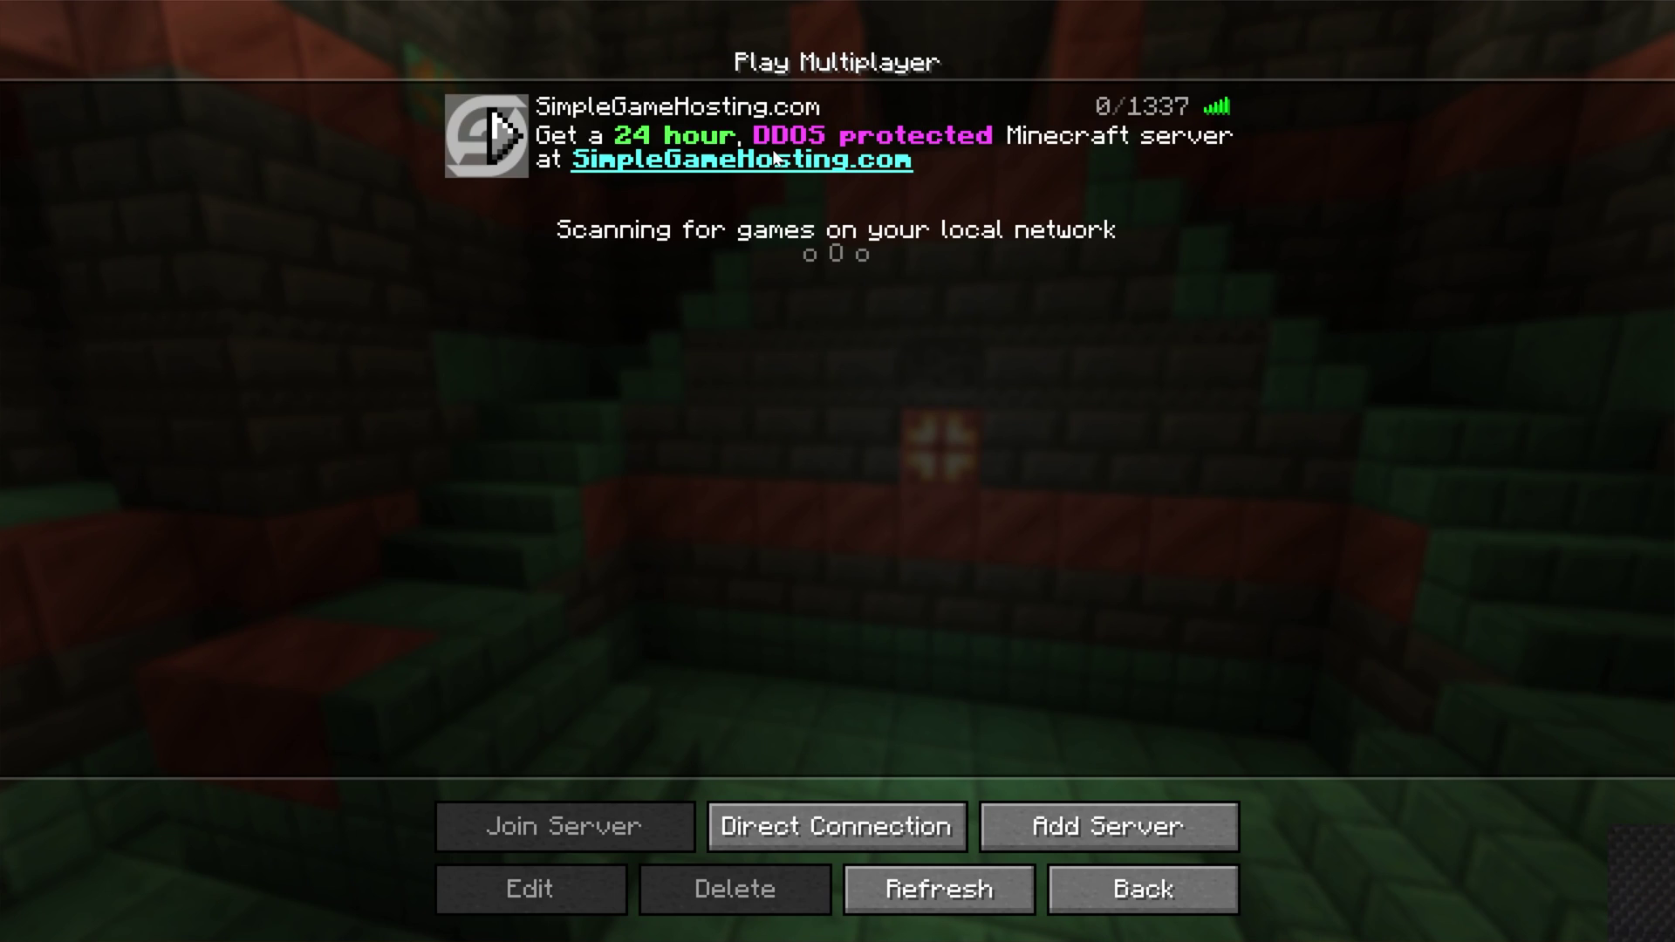
double_click(778, 150)
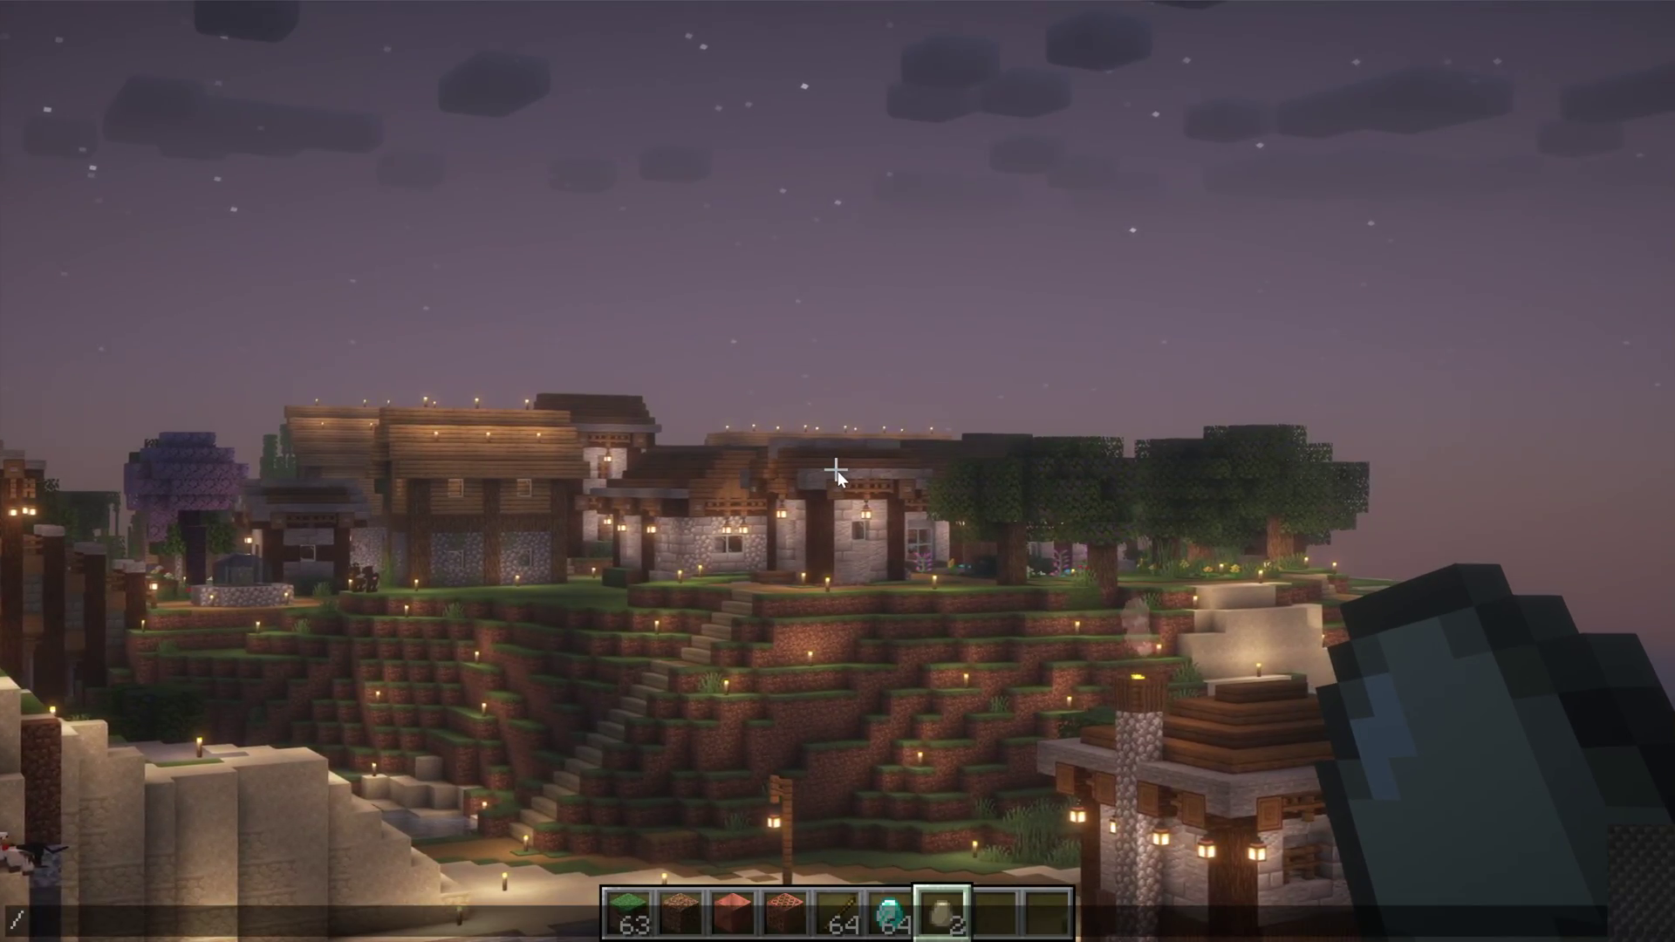
text(/time set day)
key(Return)
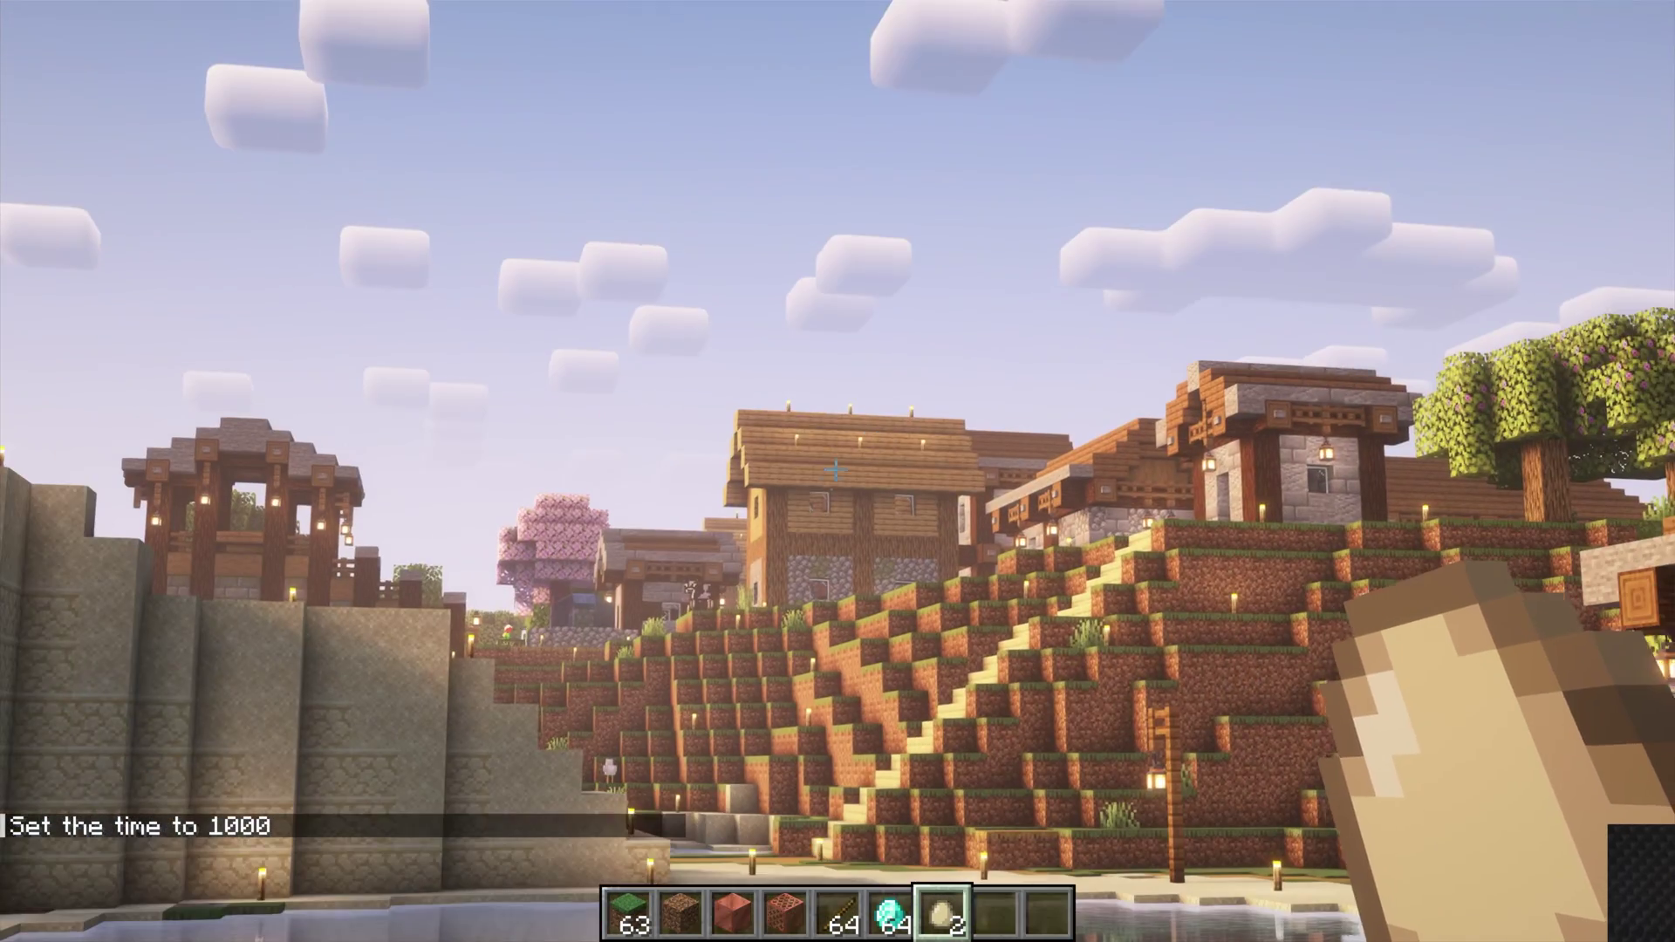
Switch the active shader pack to VanillaPlus_v3.2.zip and return to the game world
key(Escape)
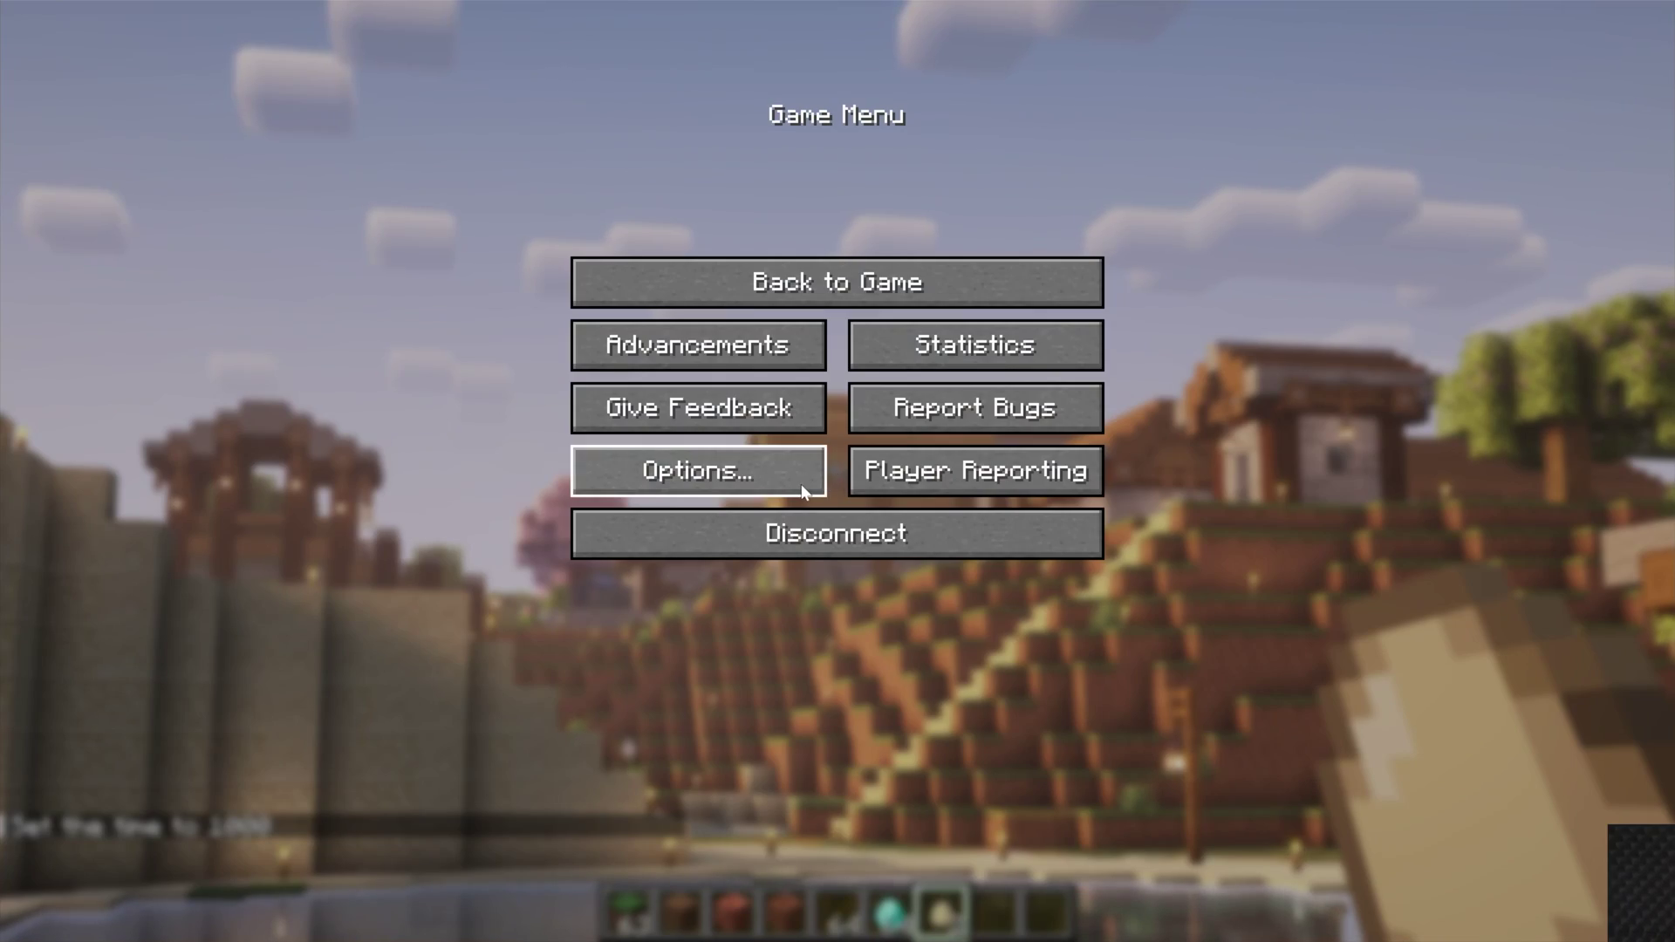
click(804, 491)
click(679, 336)
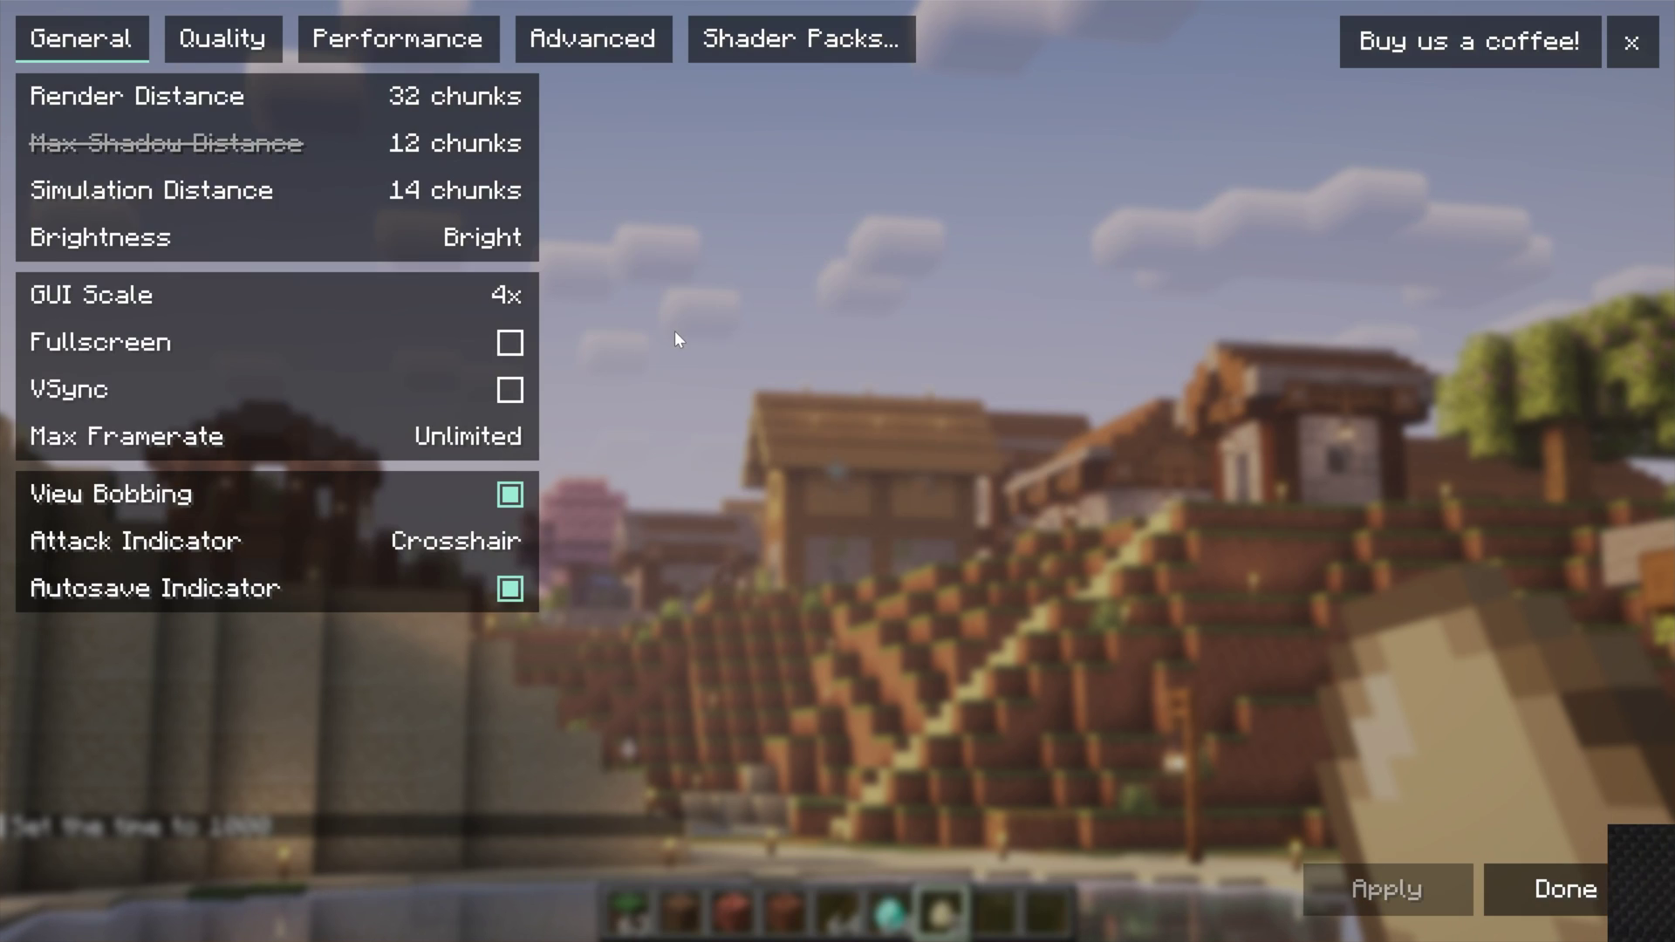
click(762, 46)
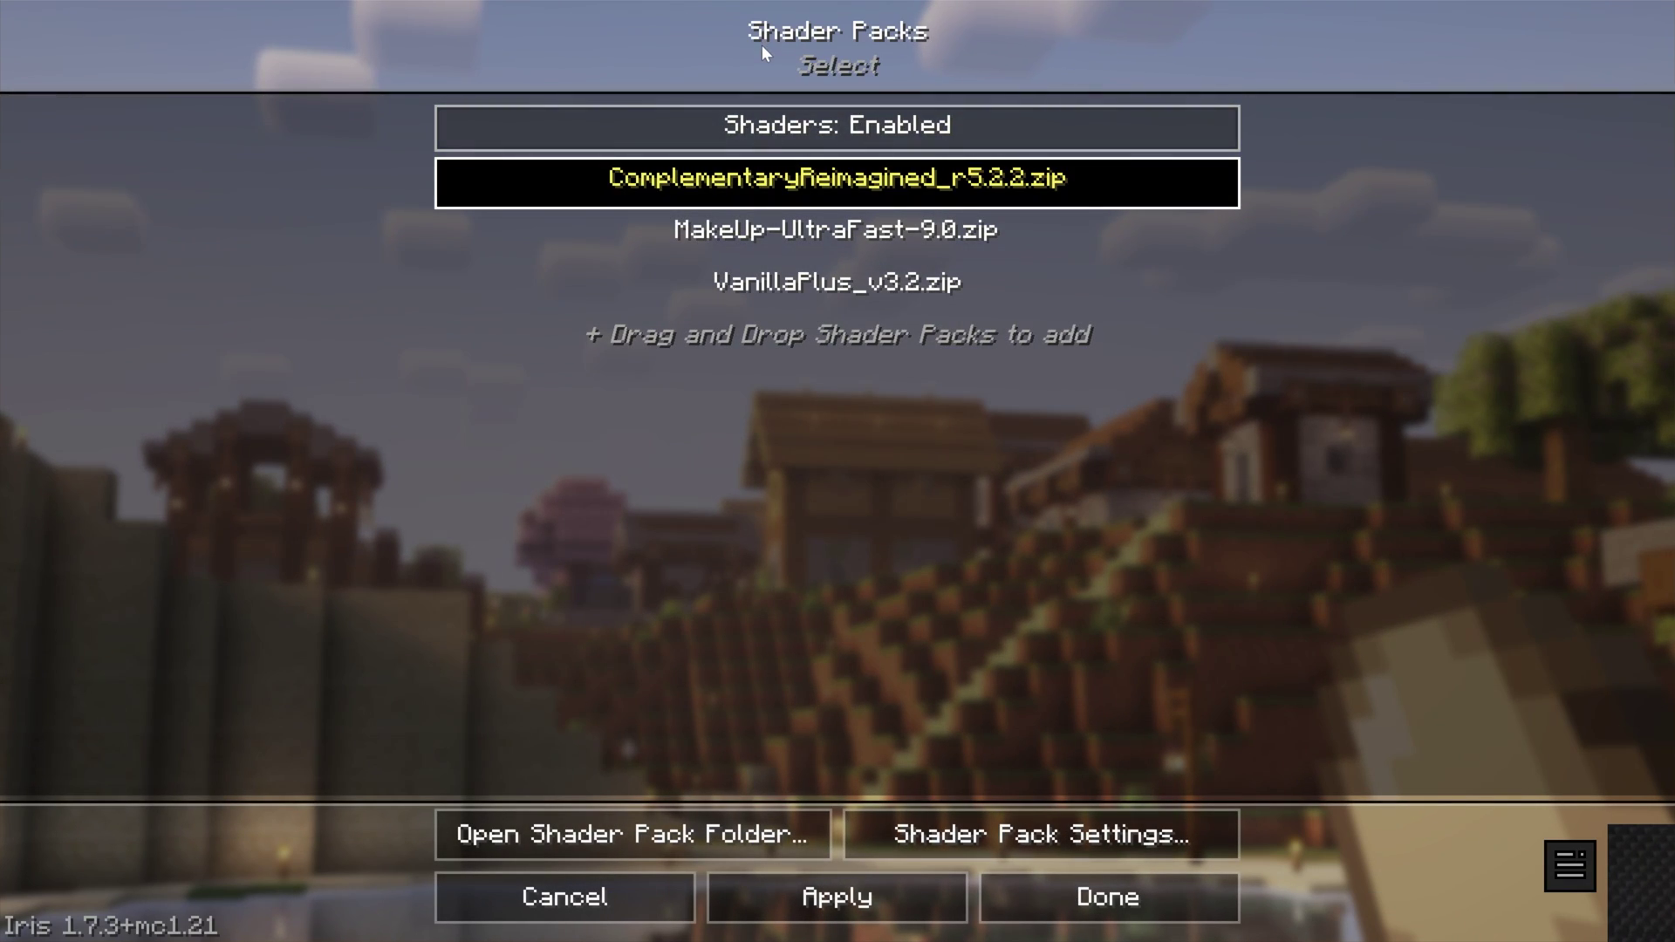
click(791, 258)
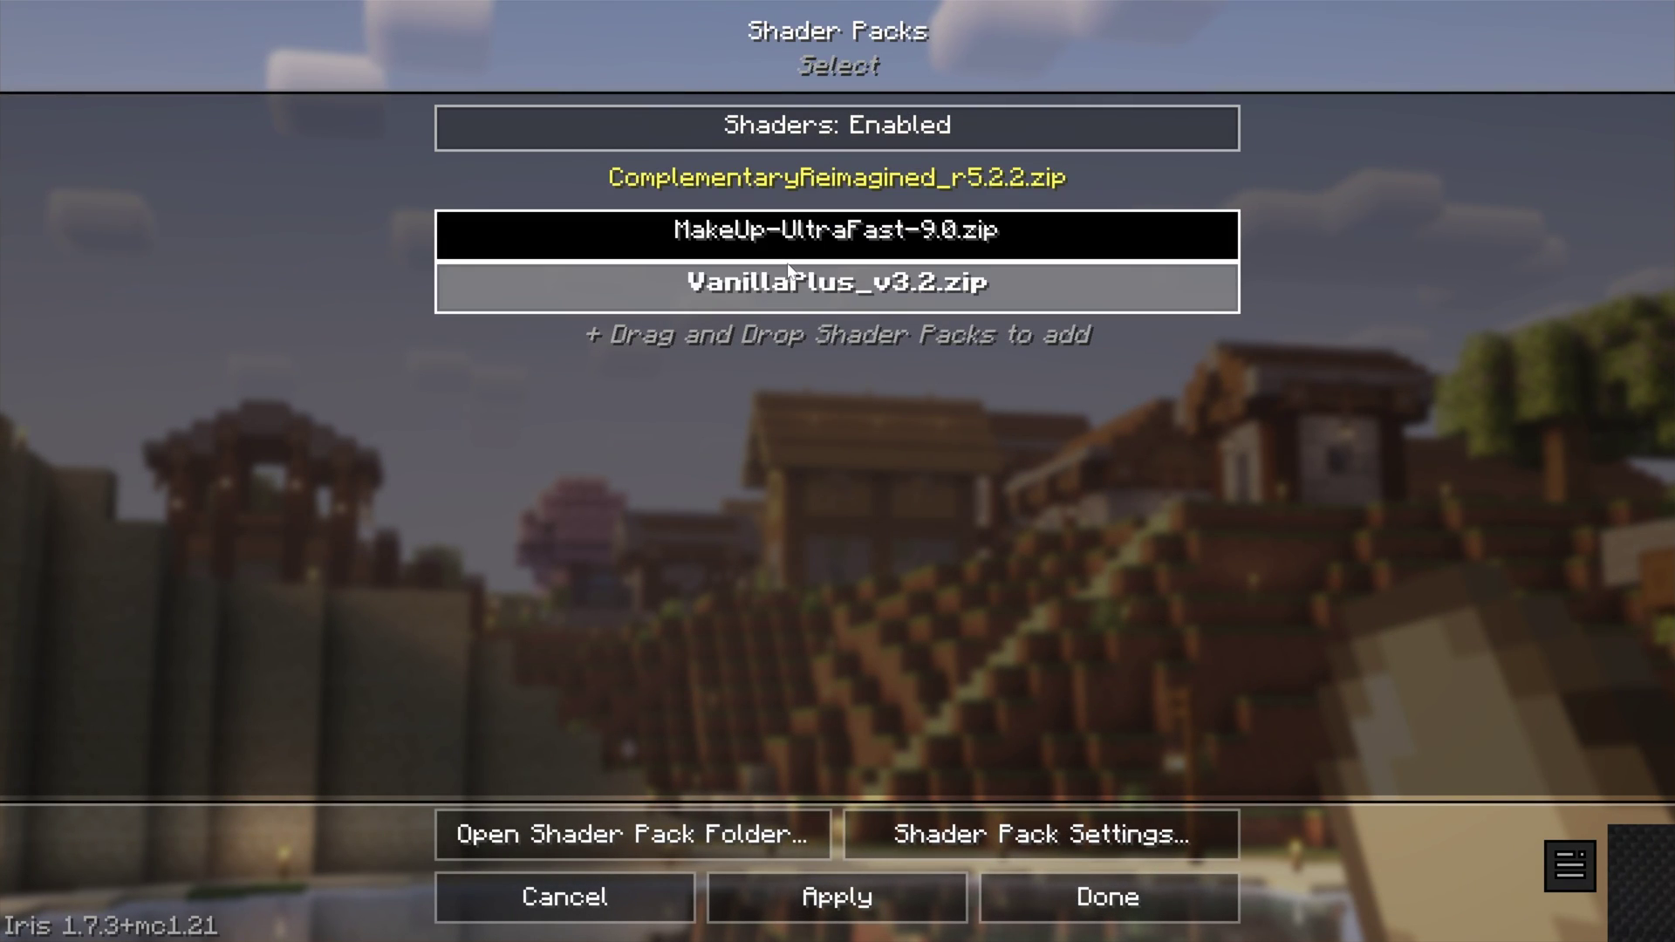
click(794, 286)
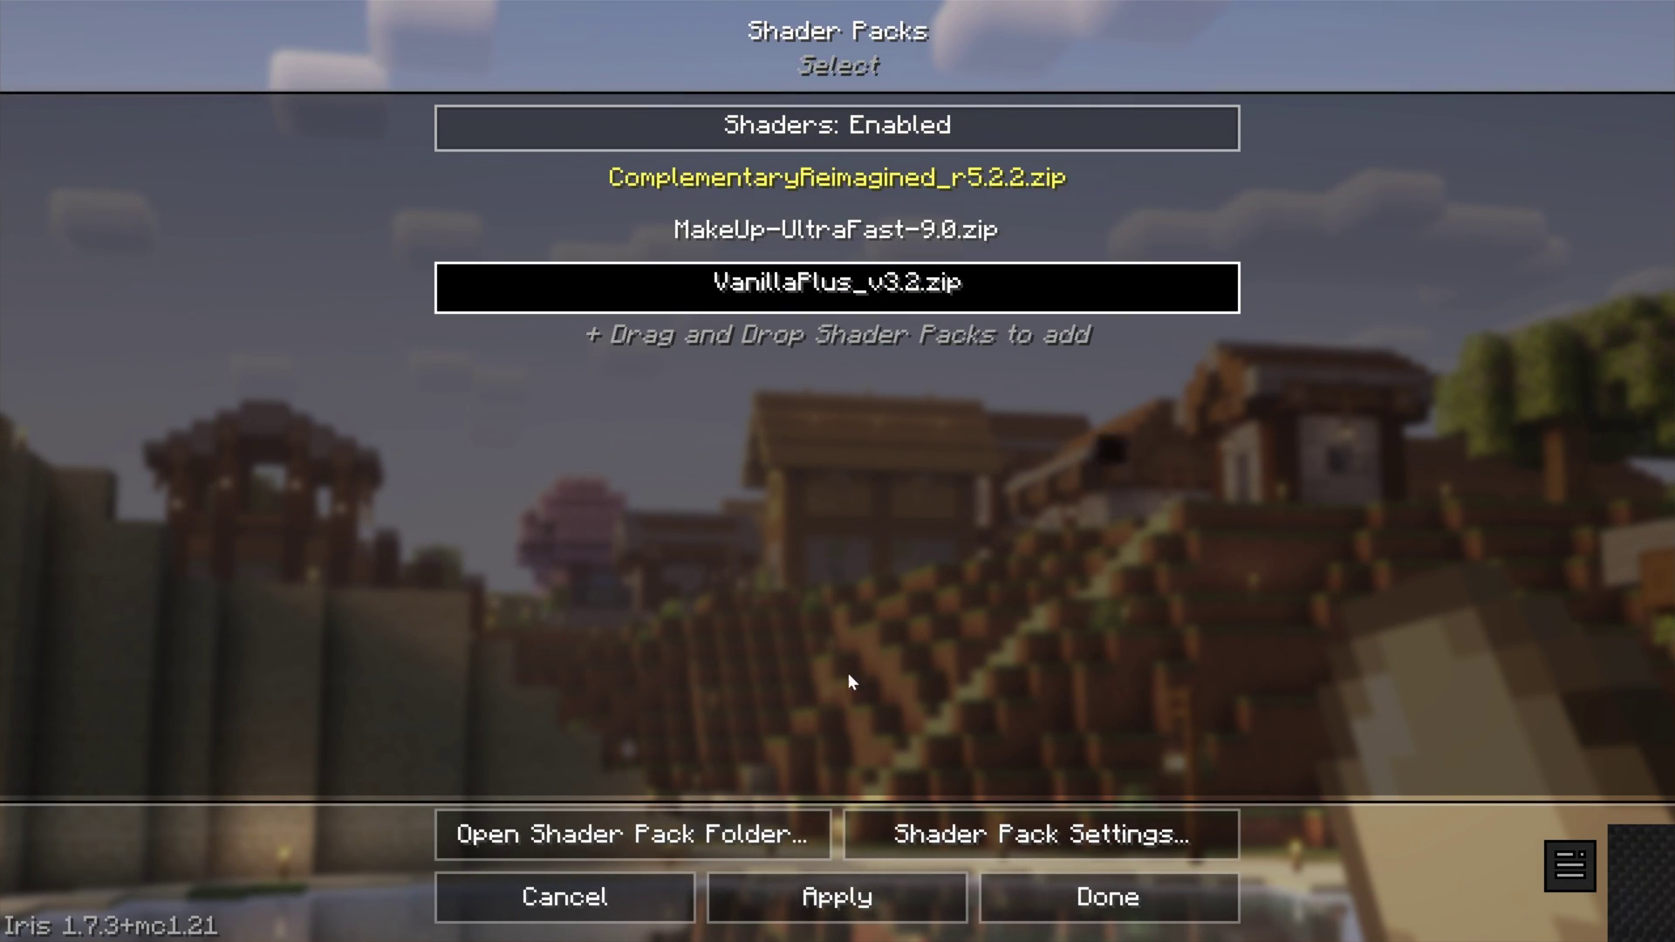
click(916, 897)
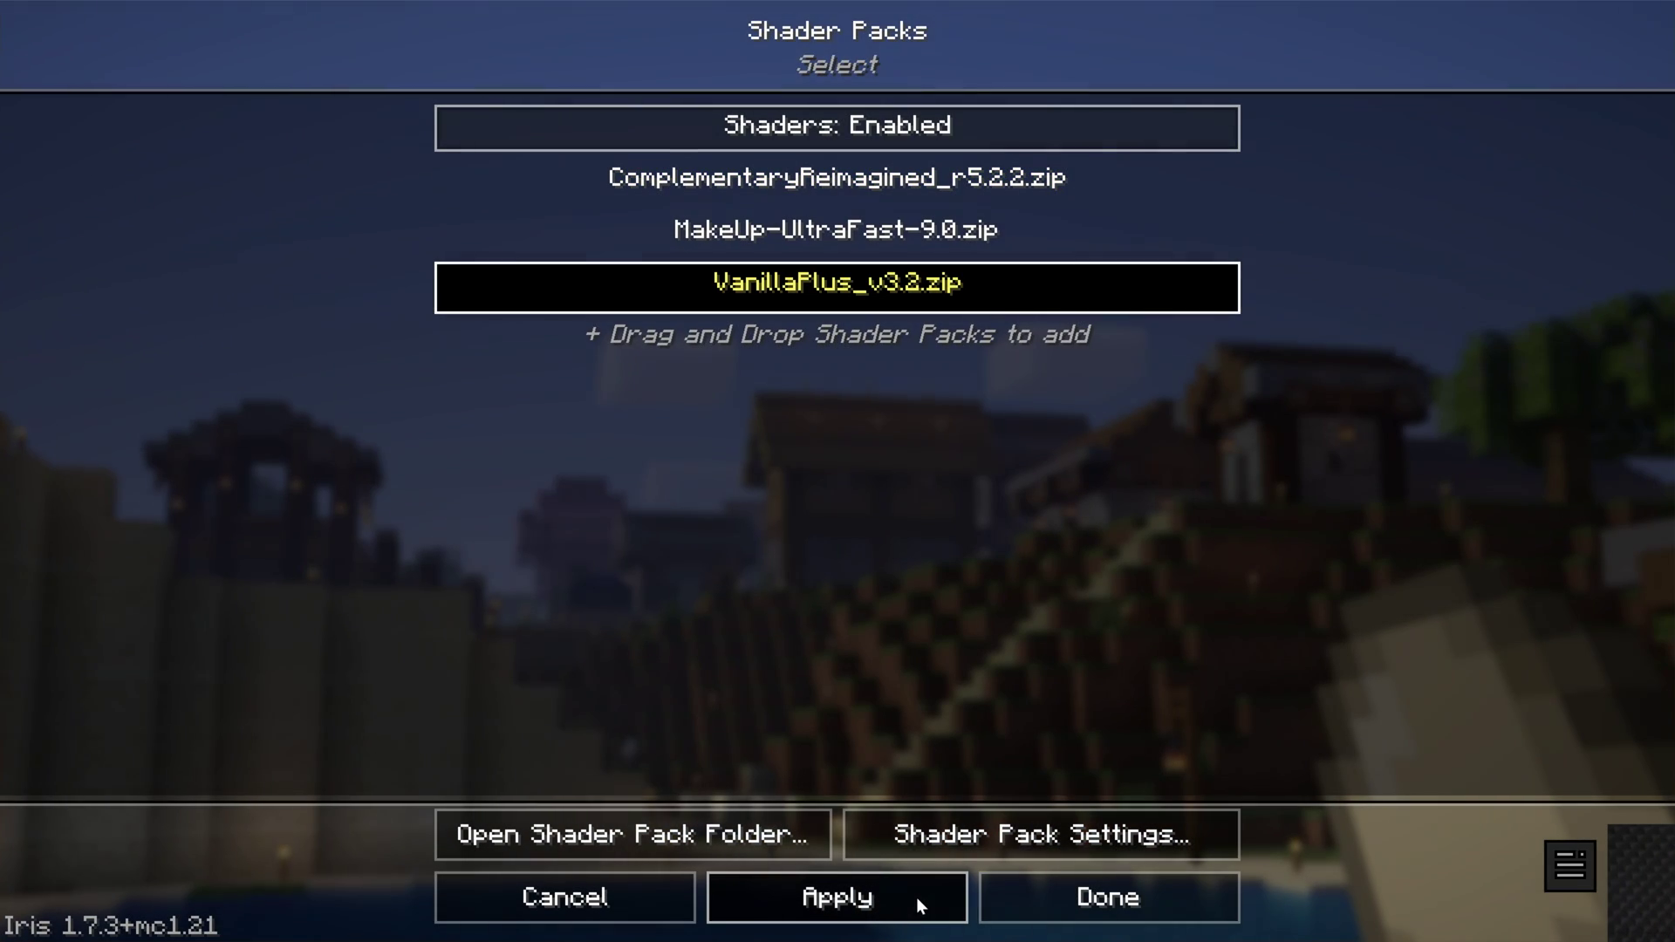
key(Escape)
key(Escape)
key(Escape)
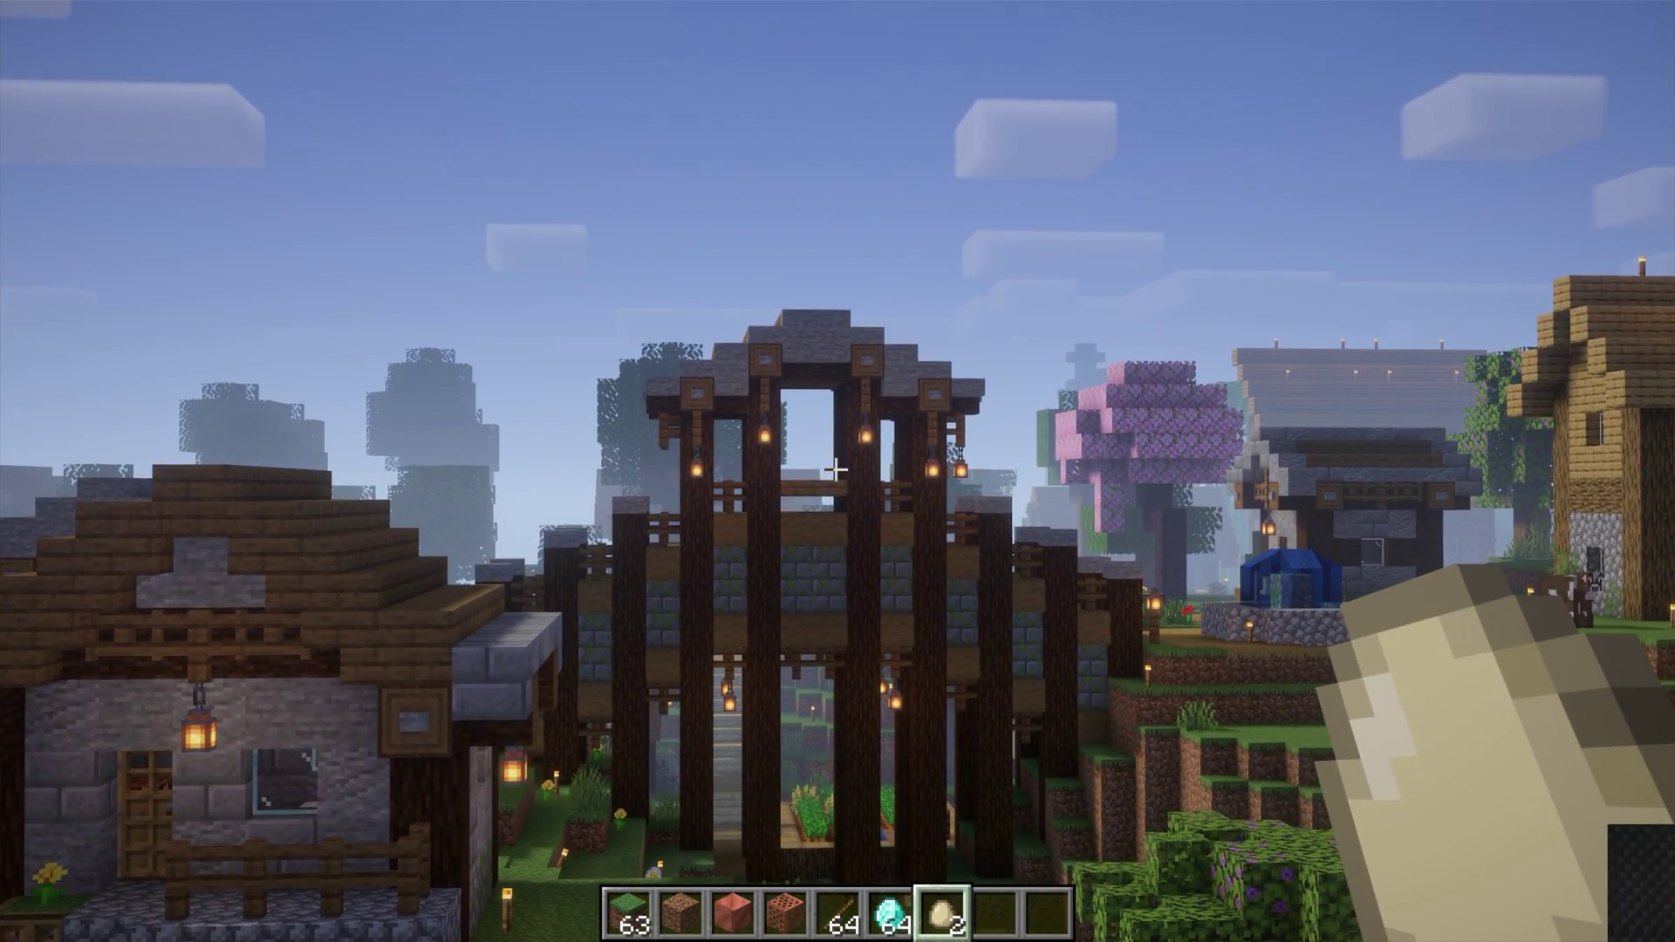
Switch the active shader pack to MakeUp-UltraFast-9.0.zip and return to the game world
key(Escape)
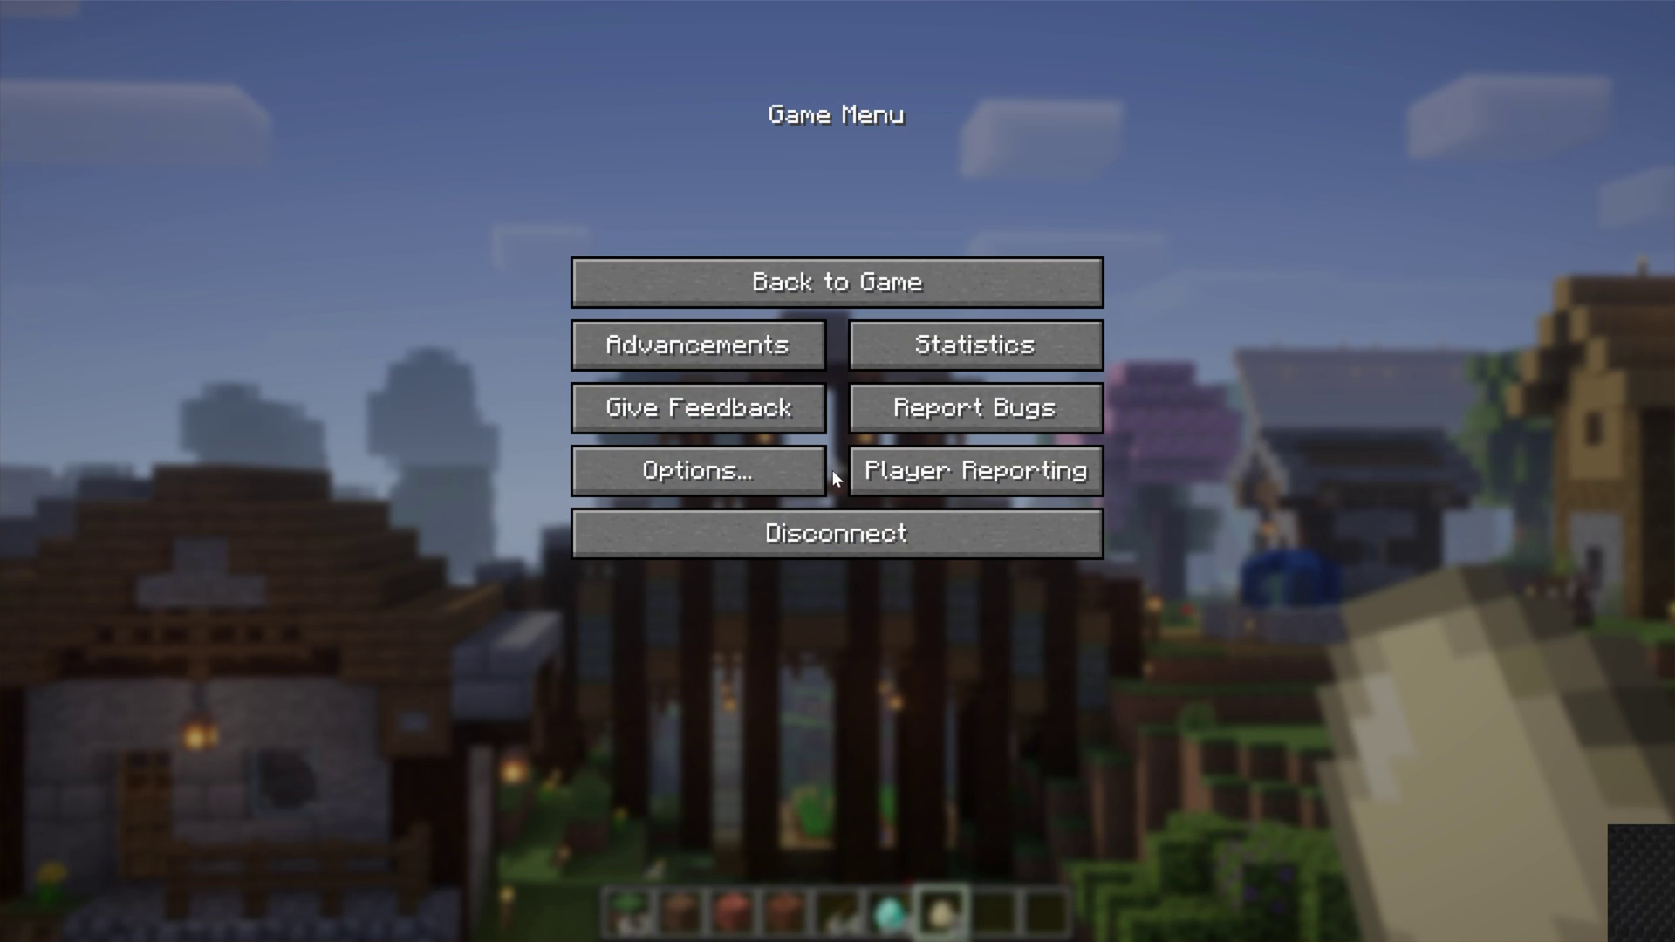
click(817, 469)
click(704, 348)
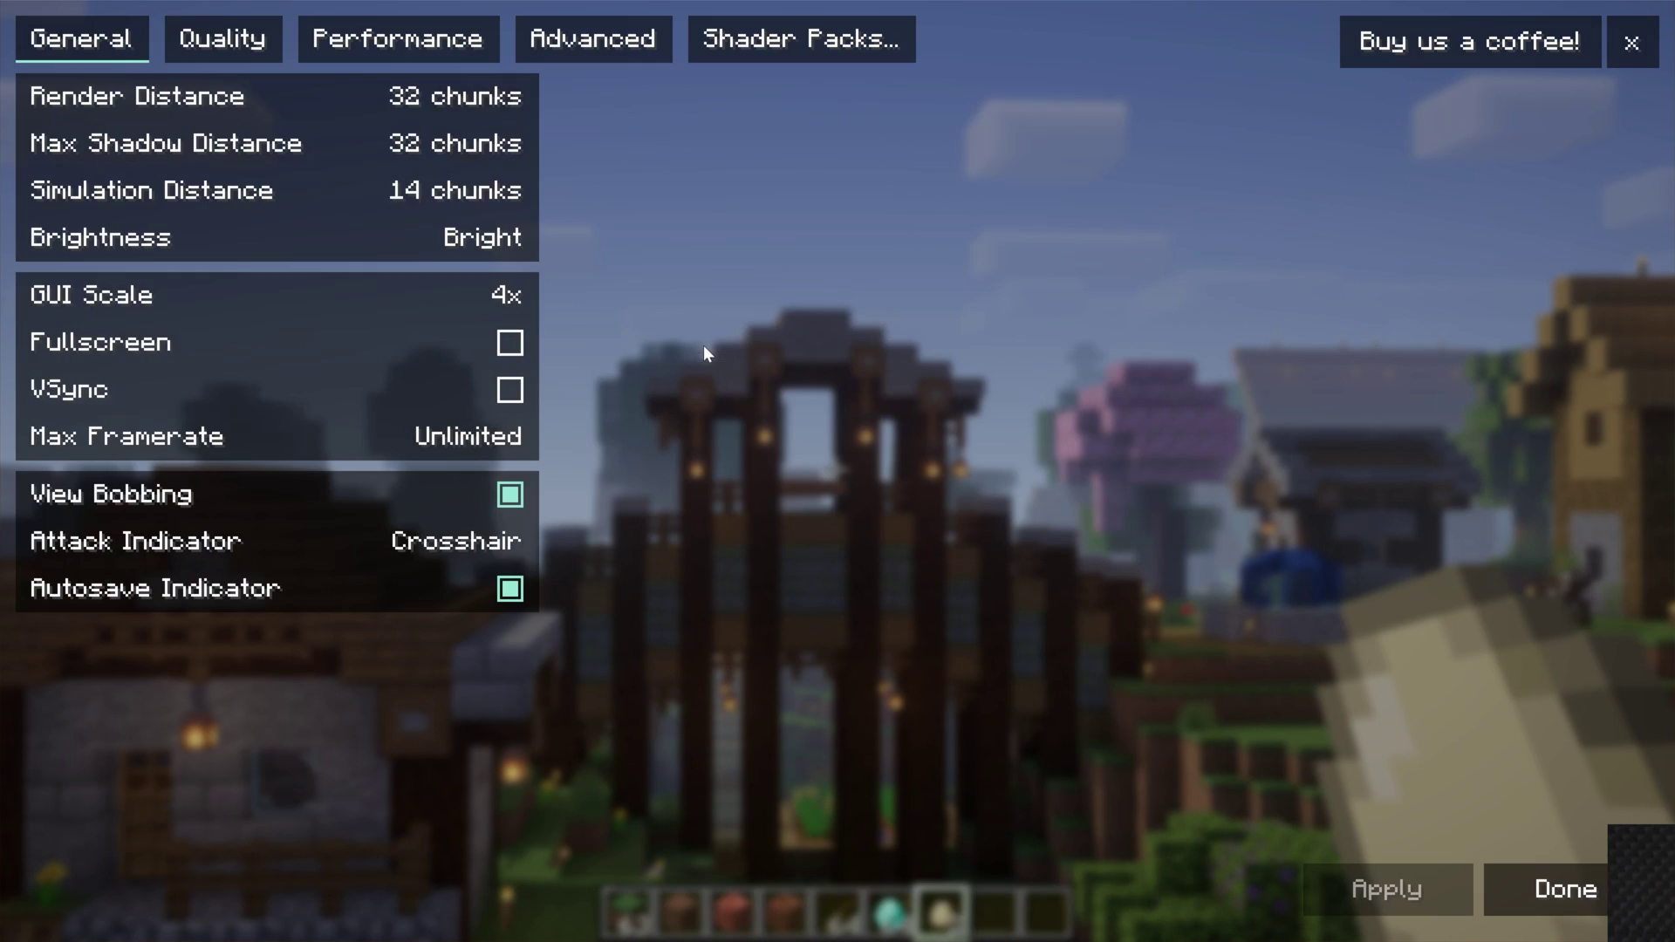
click(810, 54)
click(815, 233)
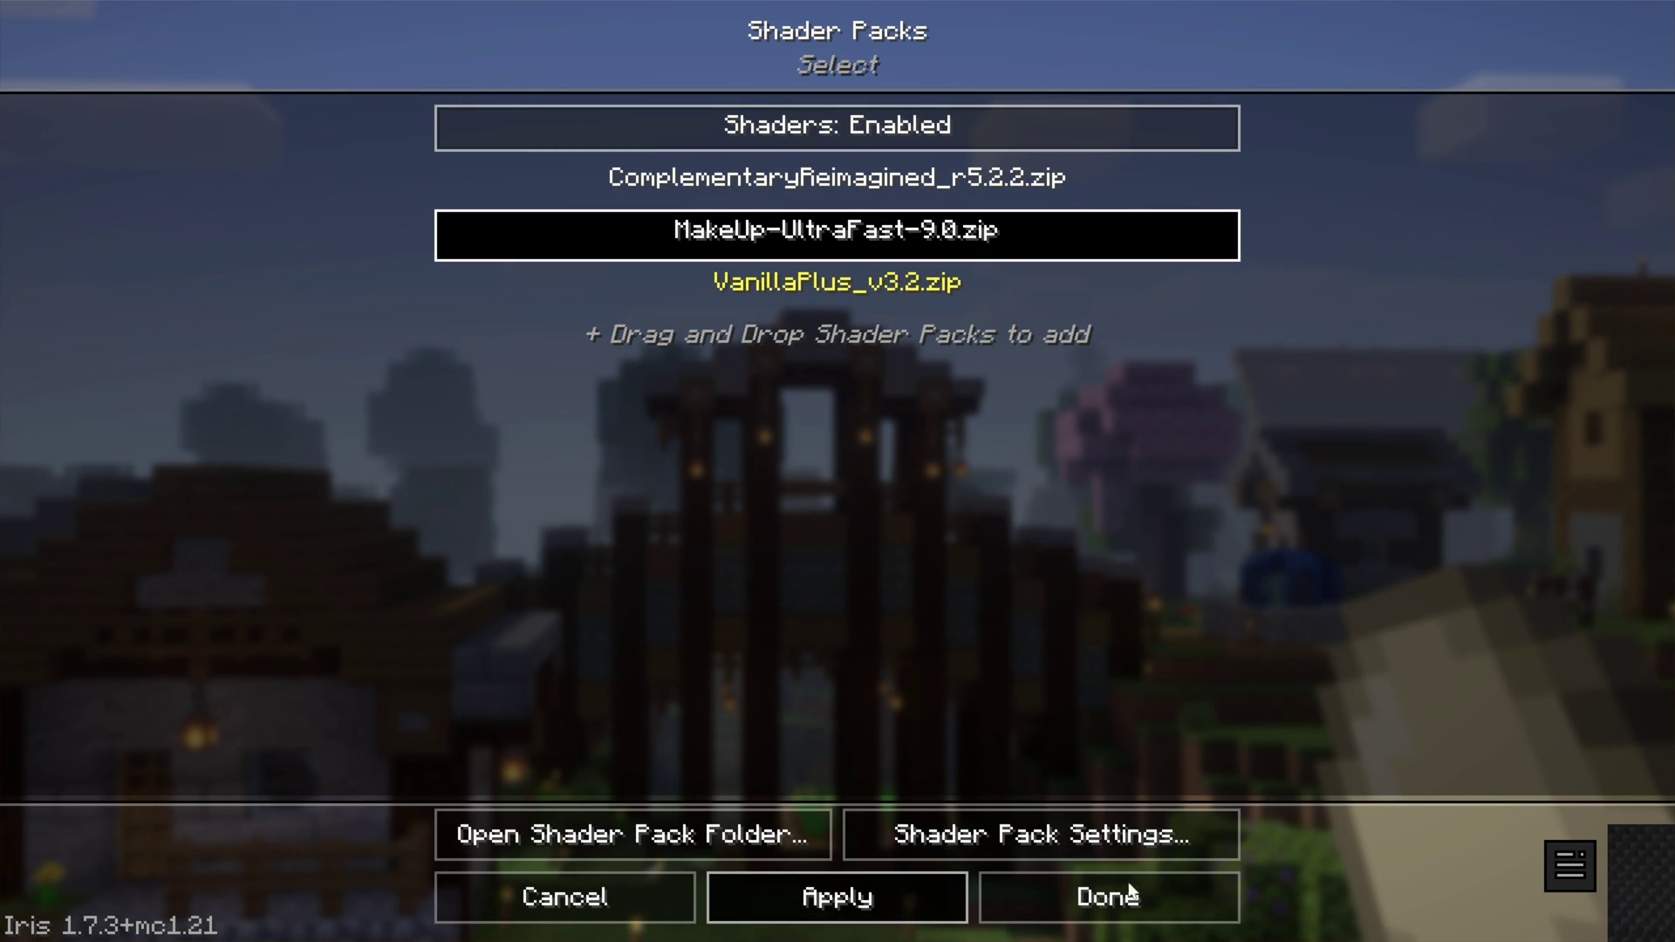
key(Escape)
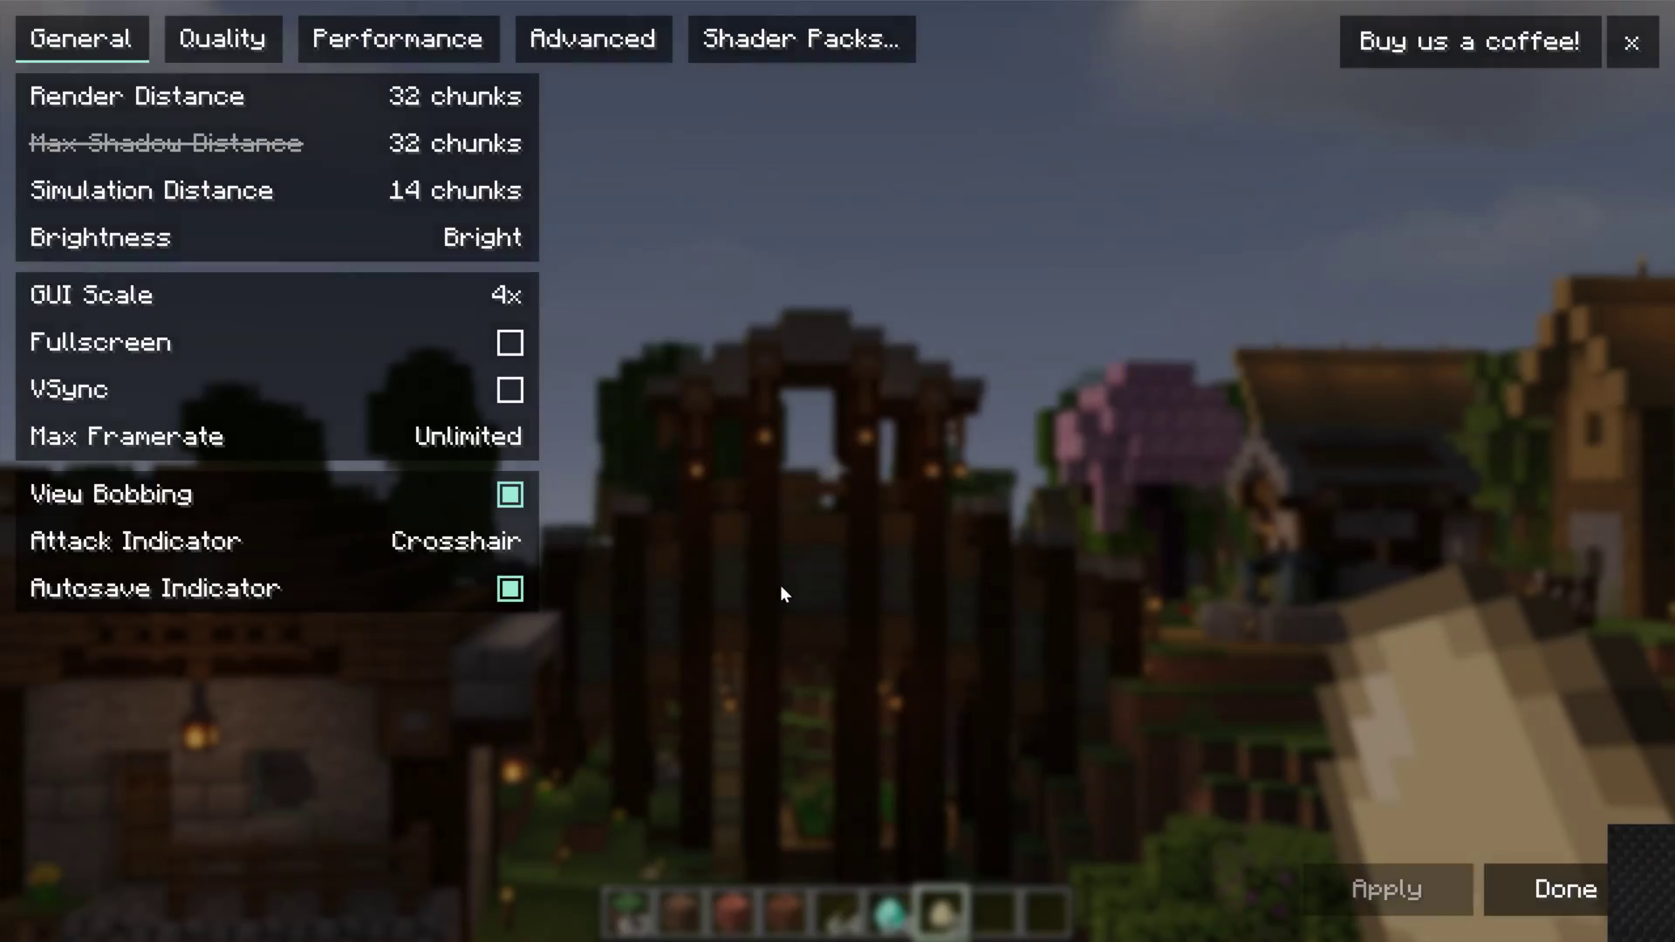
key(Escape)
key(Escape)
key(Escape)
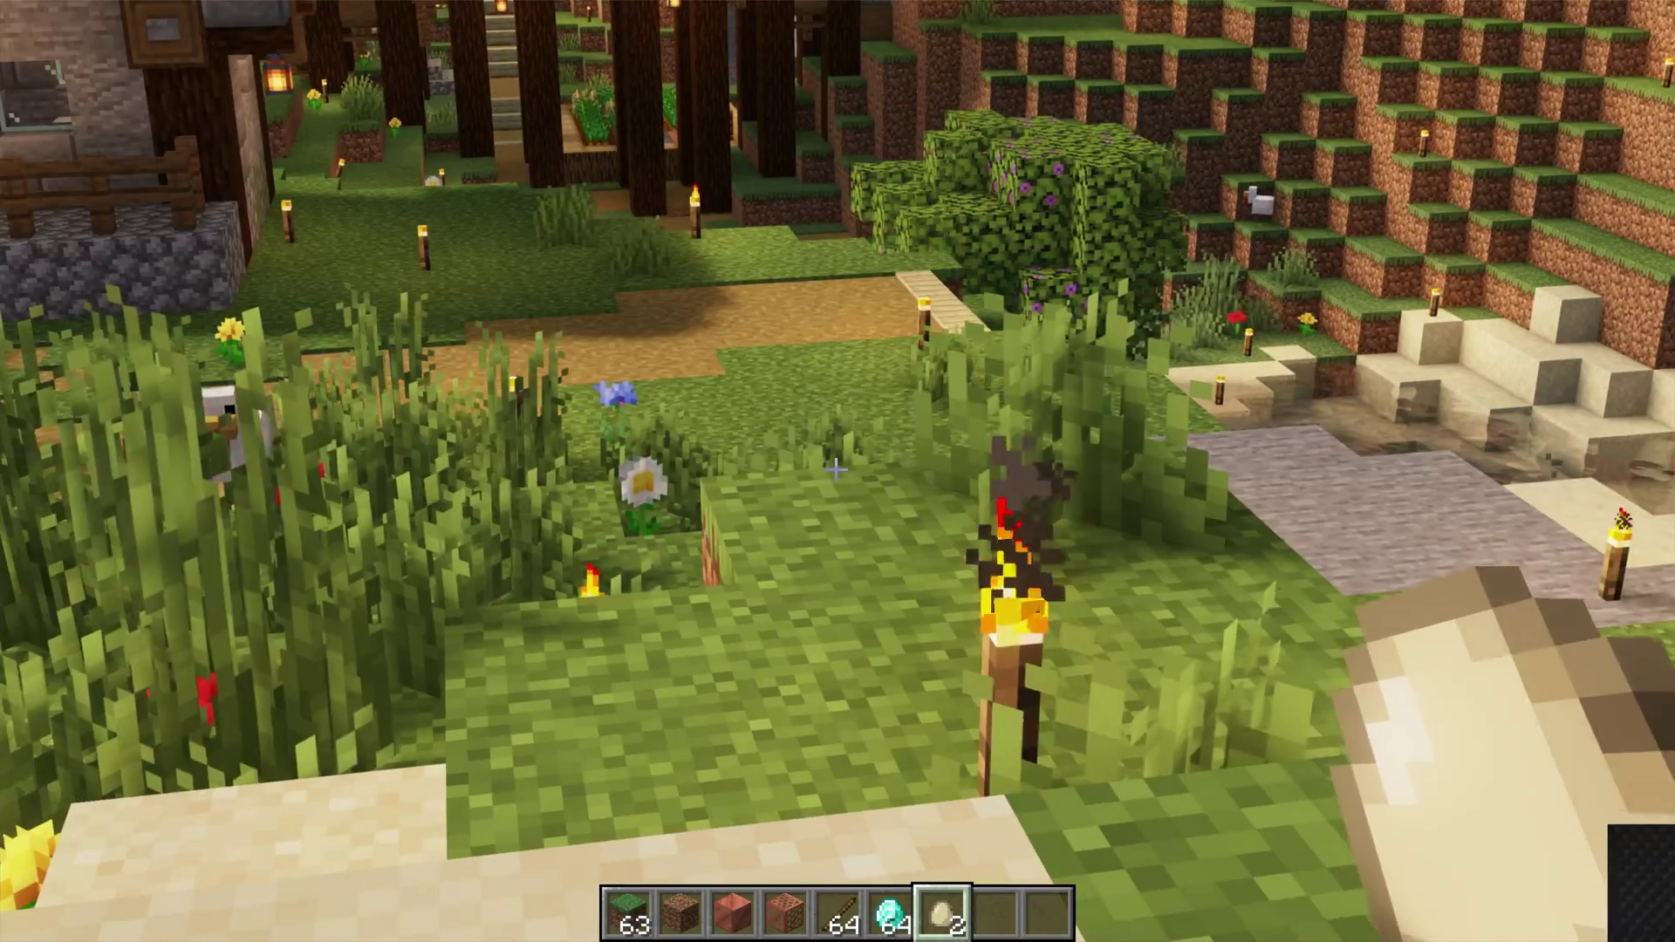